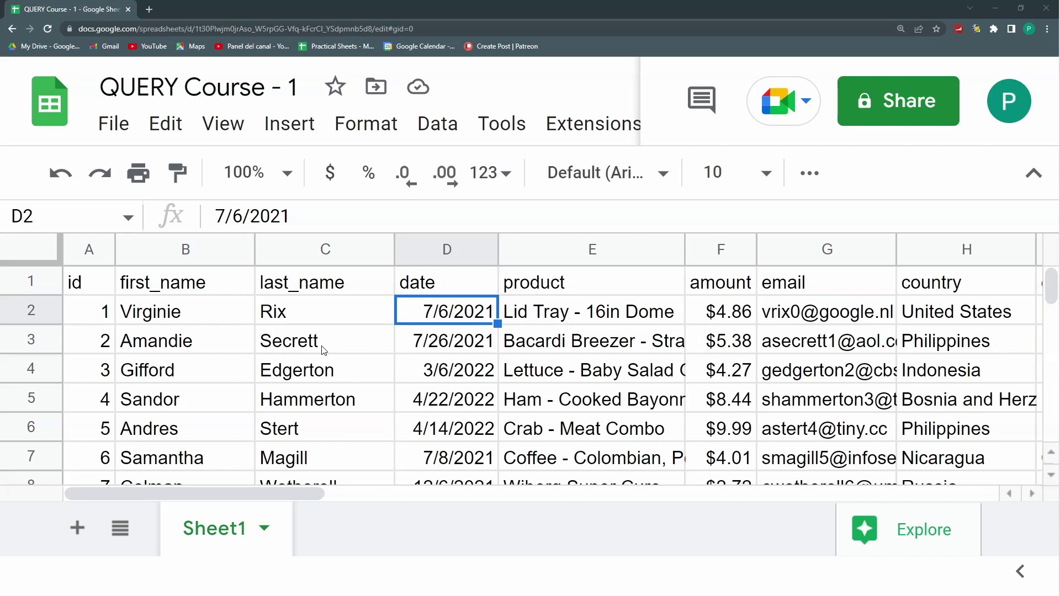
Look over Sheet1's order data, highlighting the ids, first names and last names
click(591, 318)
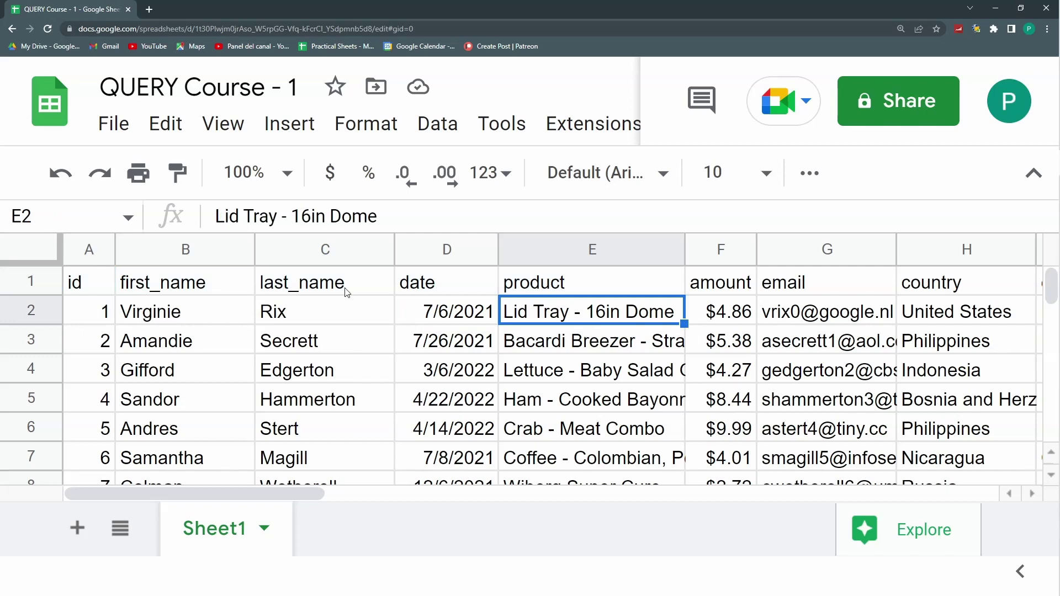
drag(195, 284, 193, 374)
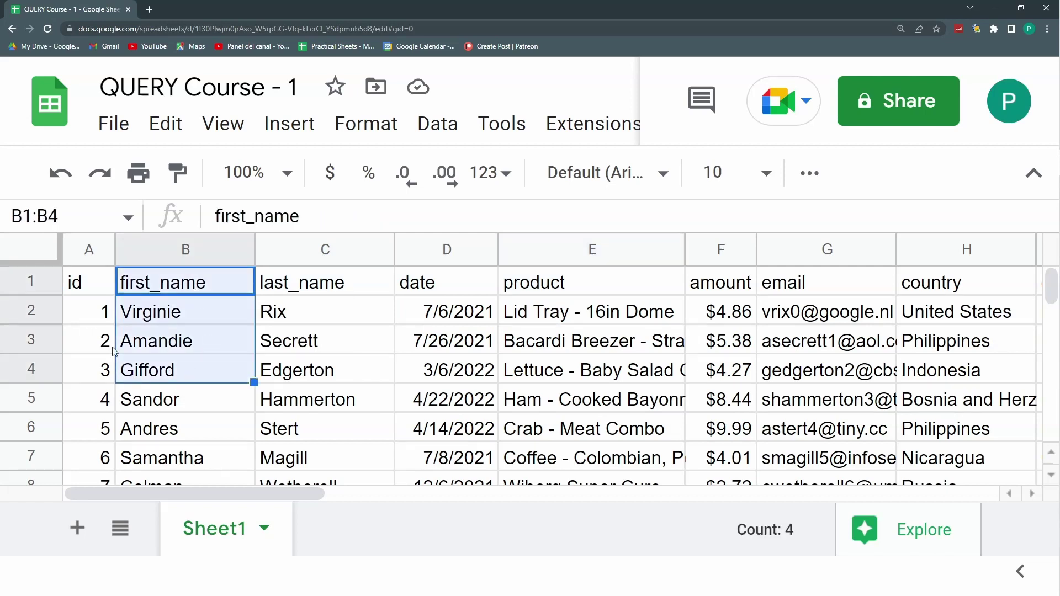
drag(106, 307, 98, 469)
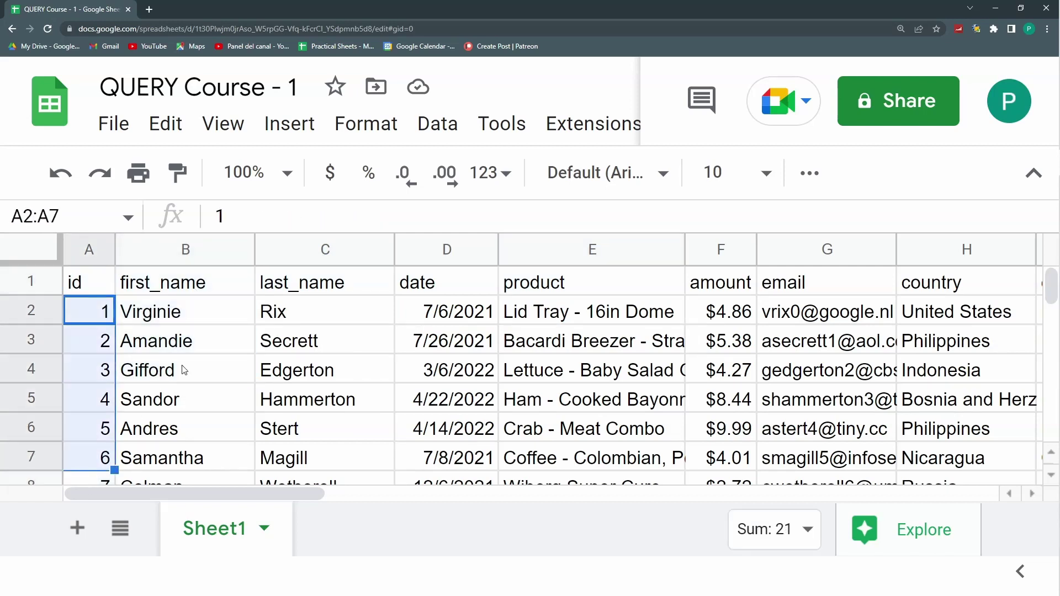
click(219, 324)
drag(219, 326, 225, 428)
click(190, 377)
click(184, 407)
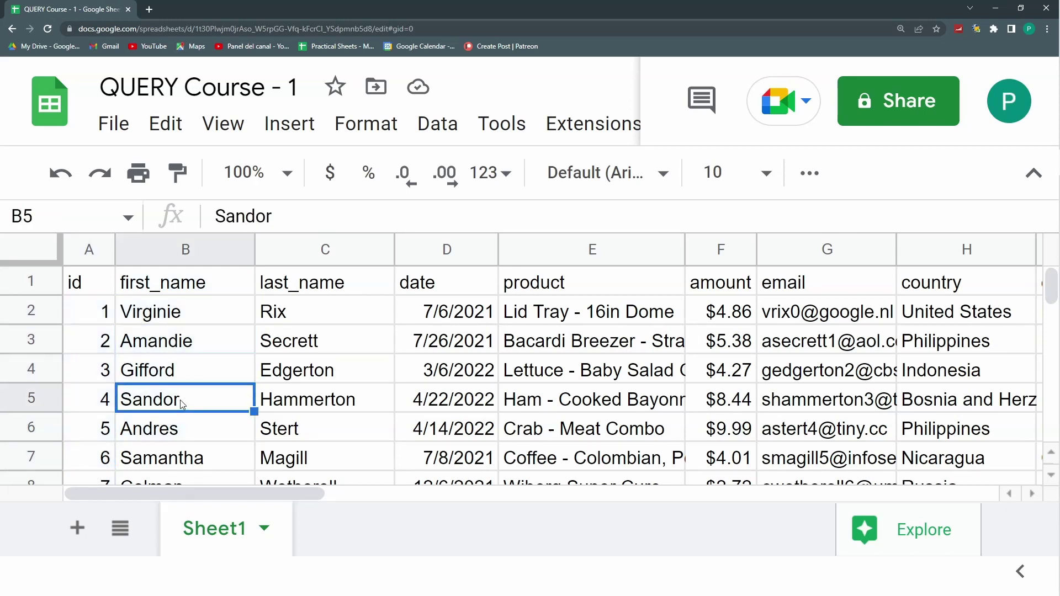
click(302, 462)
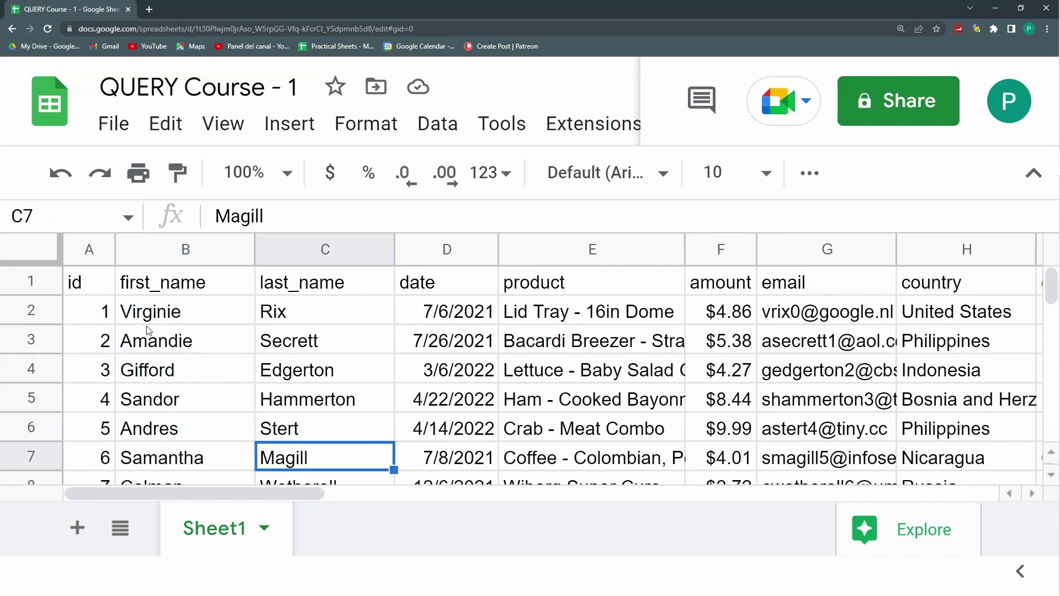
click(183, 340)
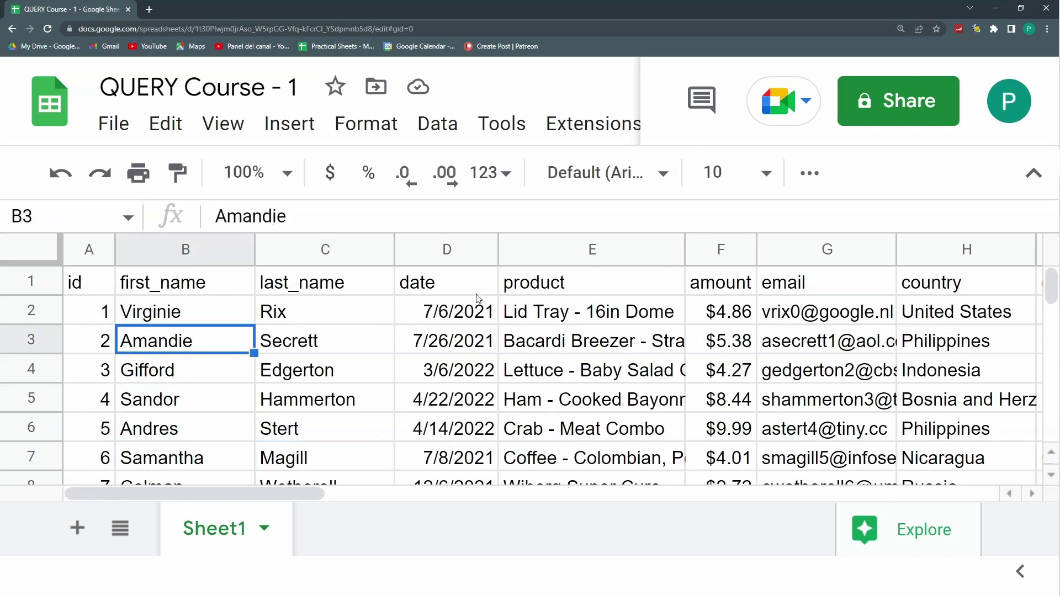
click(471, 312)
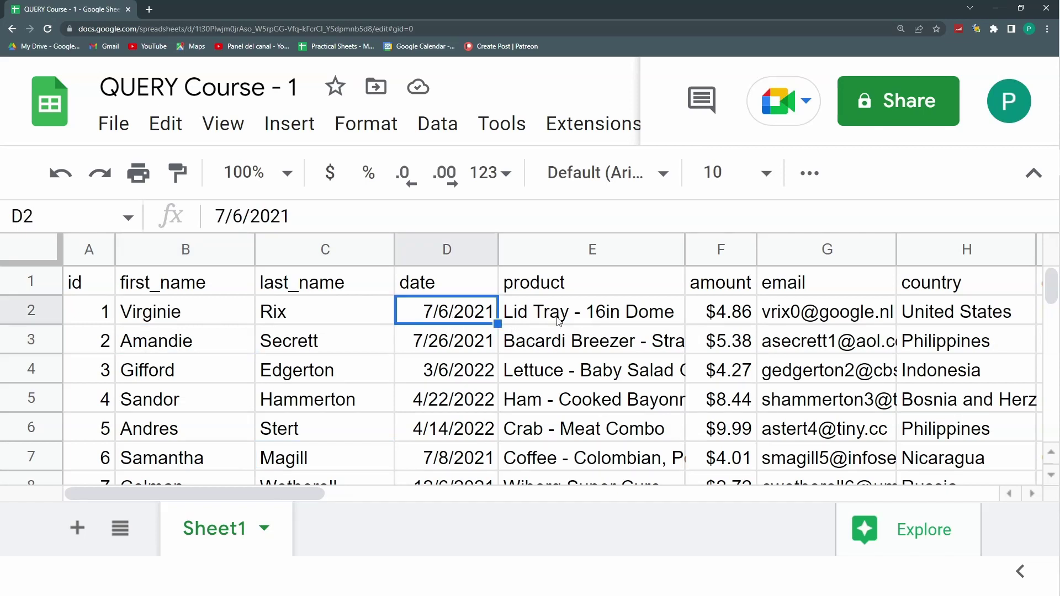
Review the order dates, amounts, currency and product values in the first row
click(731, 314)
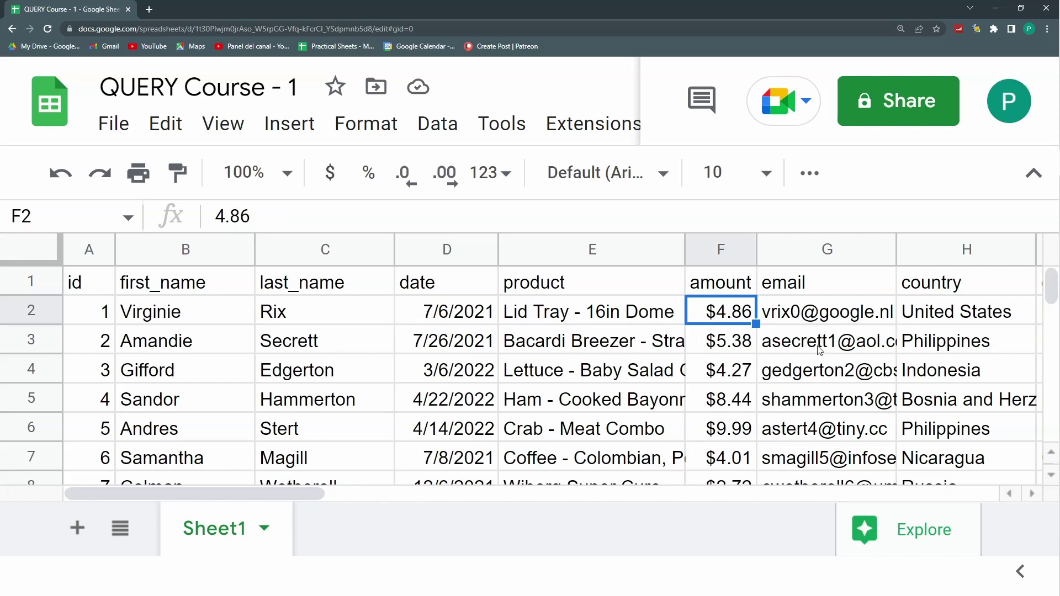
mouse_move(822, 353)
click(165, 320)
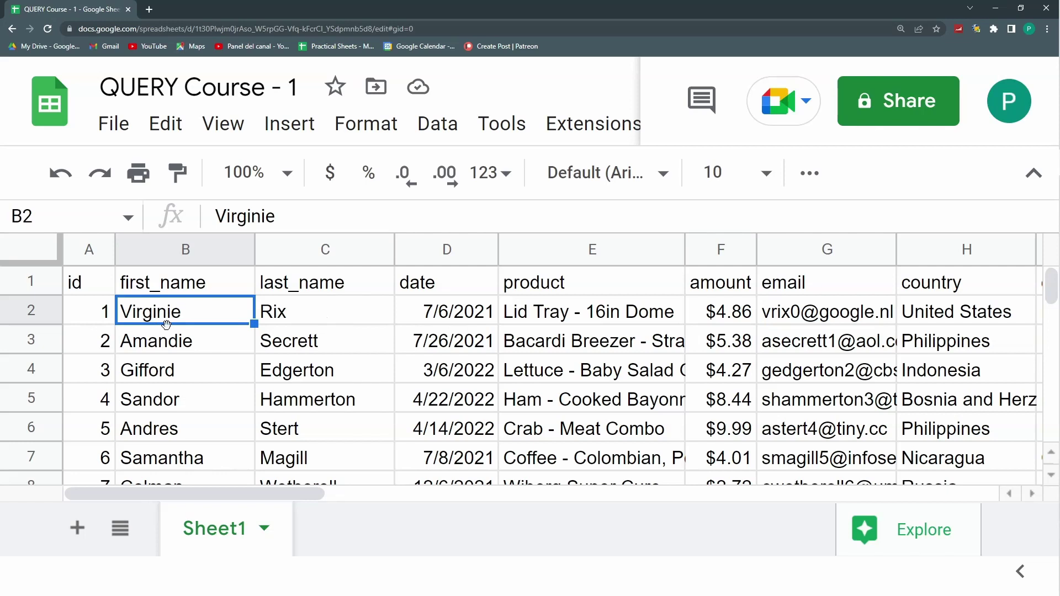
click(430, 313)
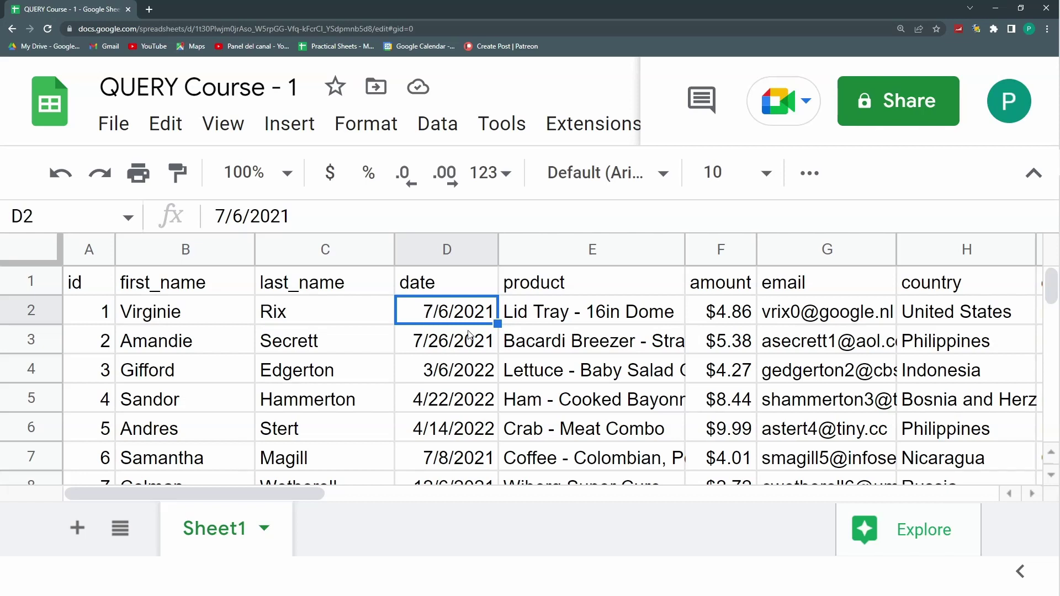
key(Right)
key(Right)
key(Right)
key(Right)
key(Right)
key(Right)
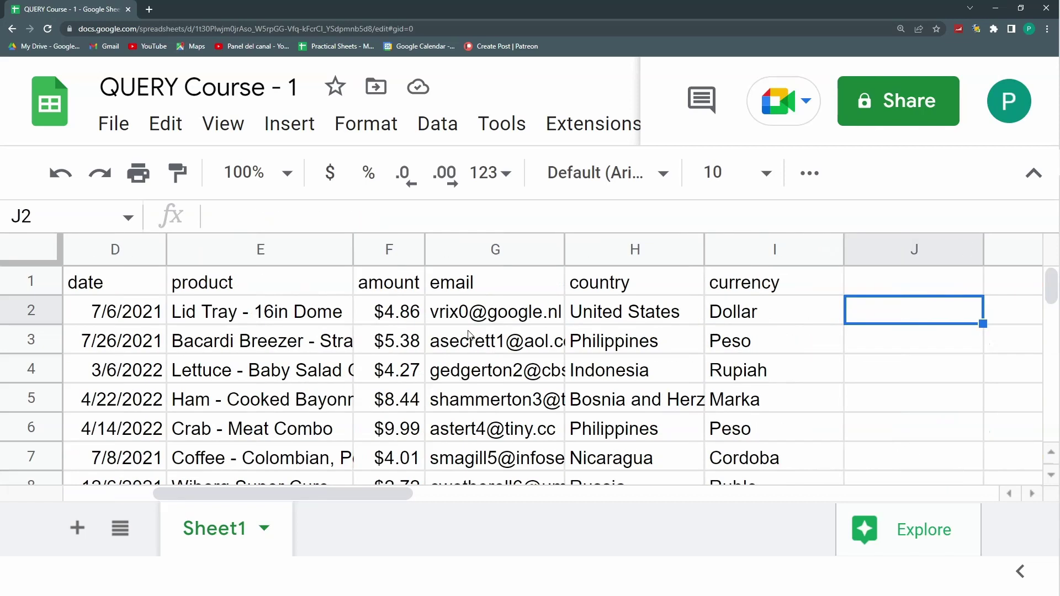
key(Left)
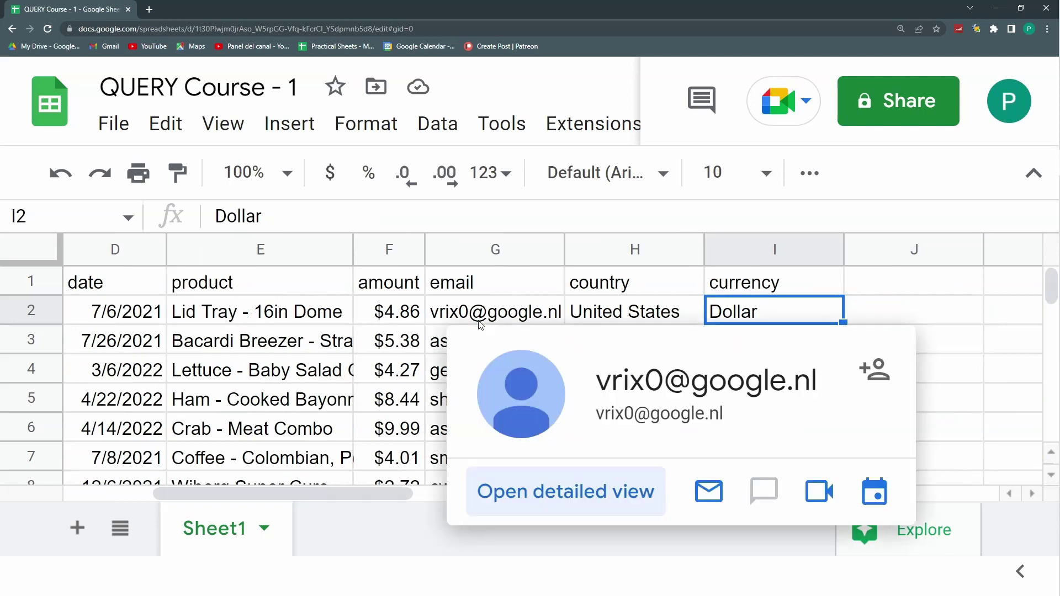
click(276, 310)
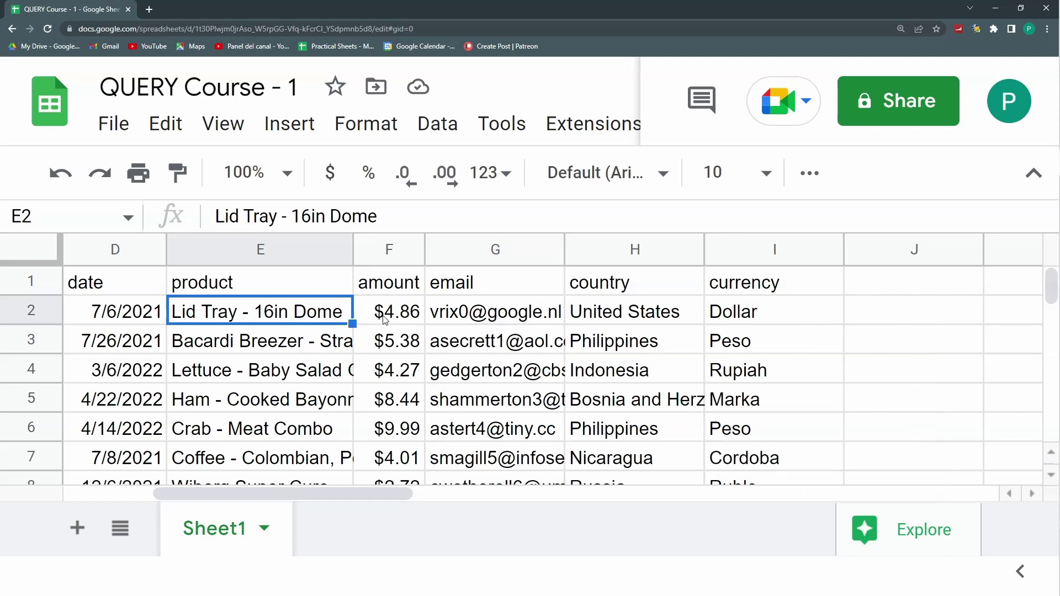
Select the amount, last_name, email, country and id columns, then add blank Sheet2
click(380, 251)
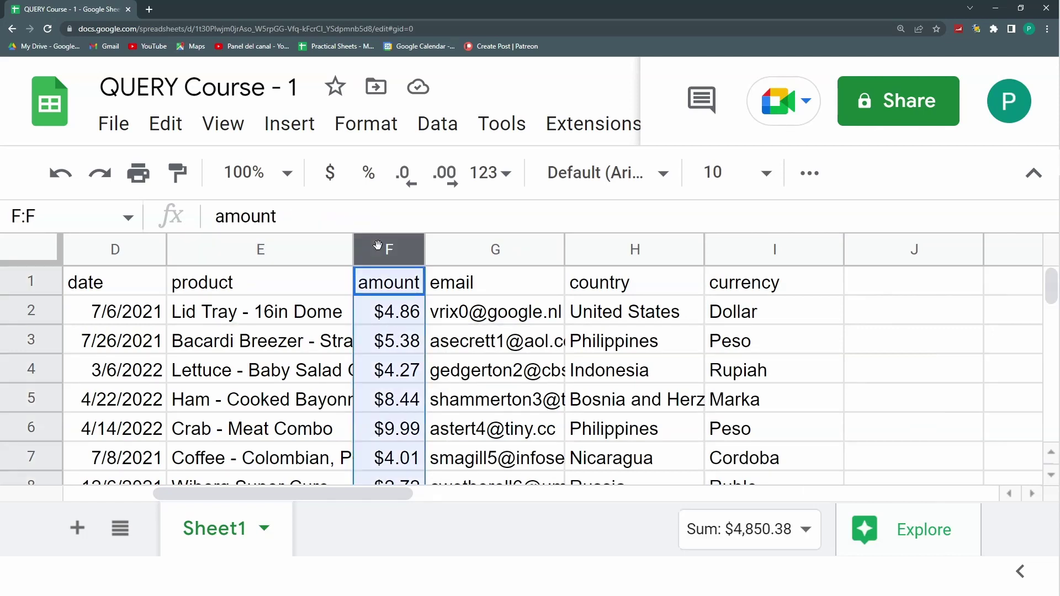
key(Left)
key(Left)
key(Left)
key(Left)
key(Left)
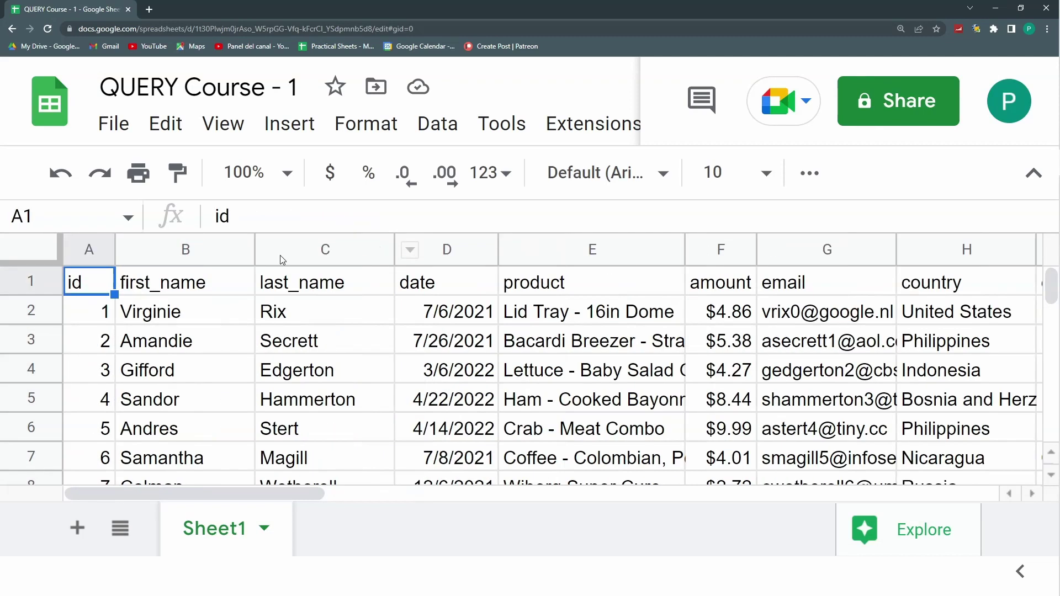
click(292, 243)
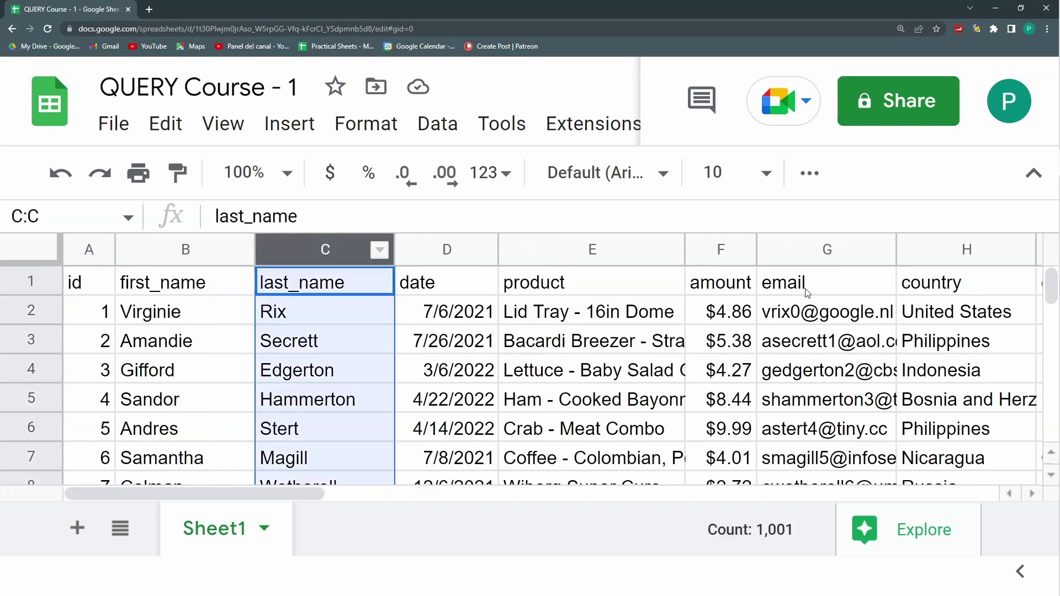
ctrl+click(809, 251)
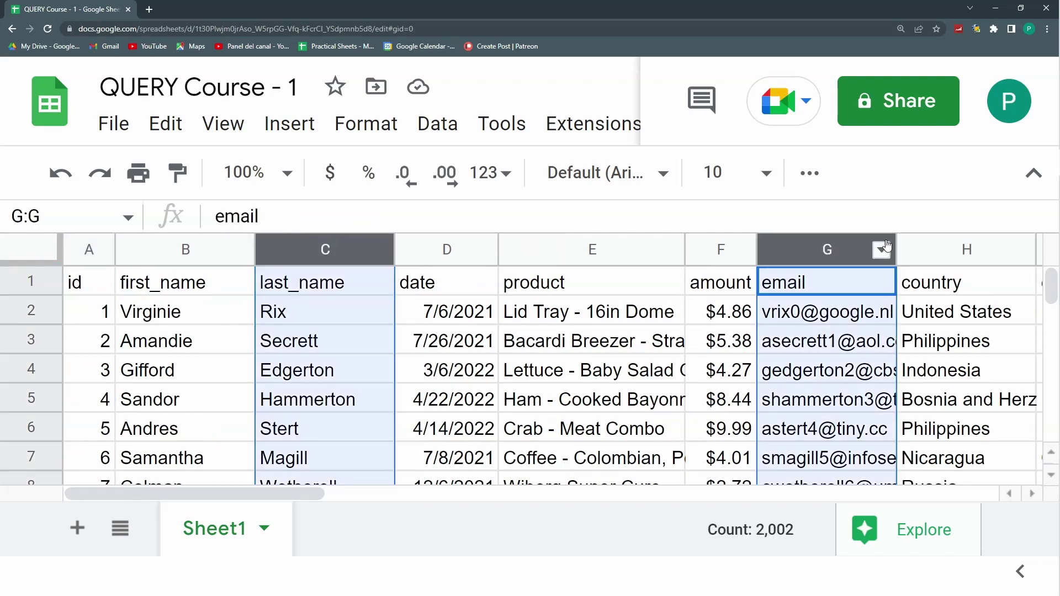
ctrl+click(931, 243)
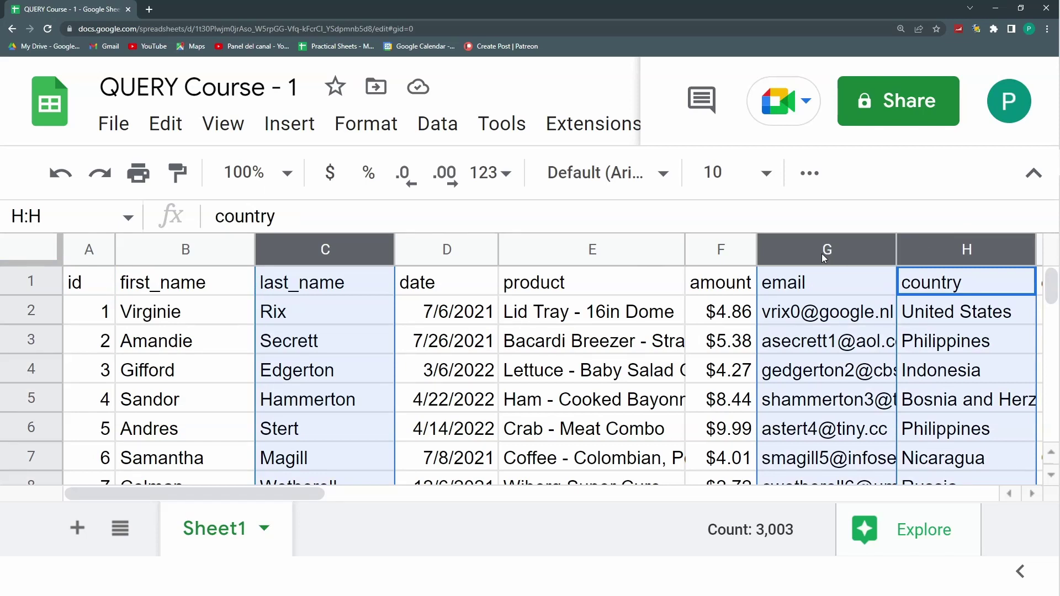
ctrl+click(86, 253)
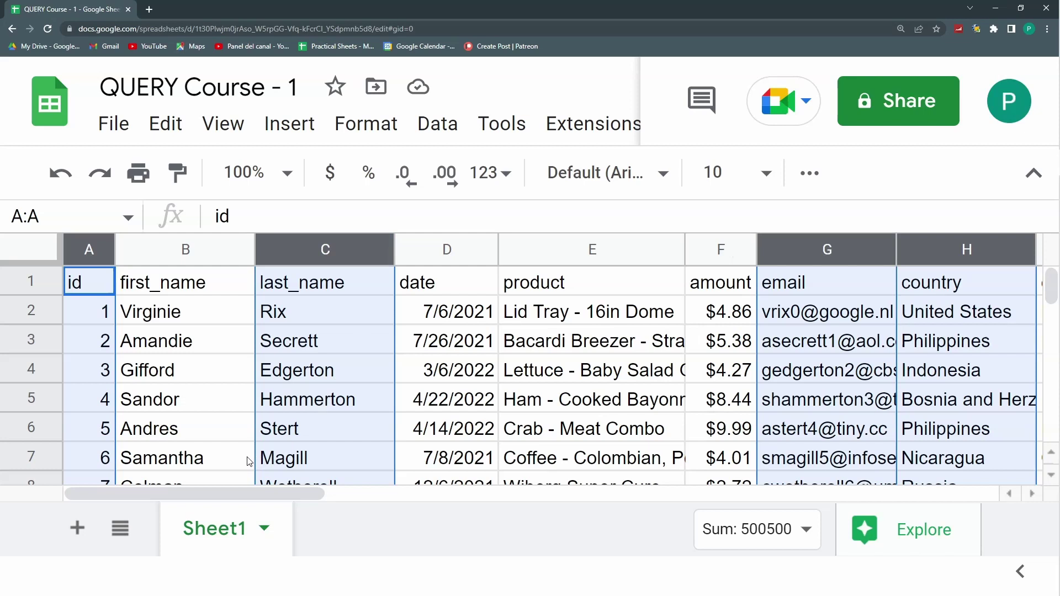
click(77, 528)
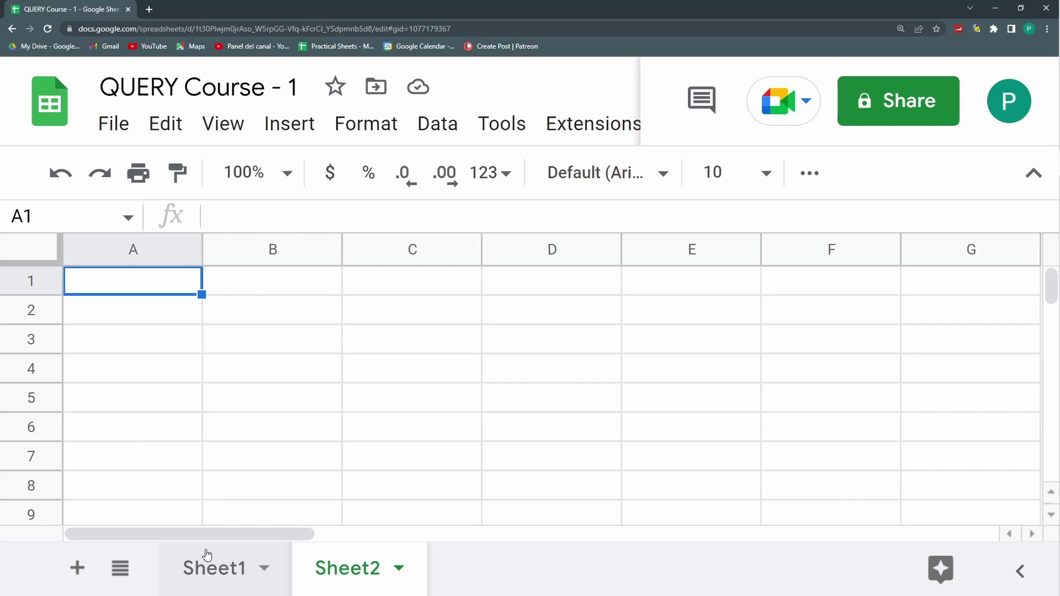
Start a =QUERY( formula in Sheet2's cell A1
click(176, 298)
click(176, 293)
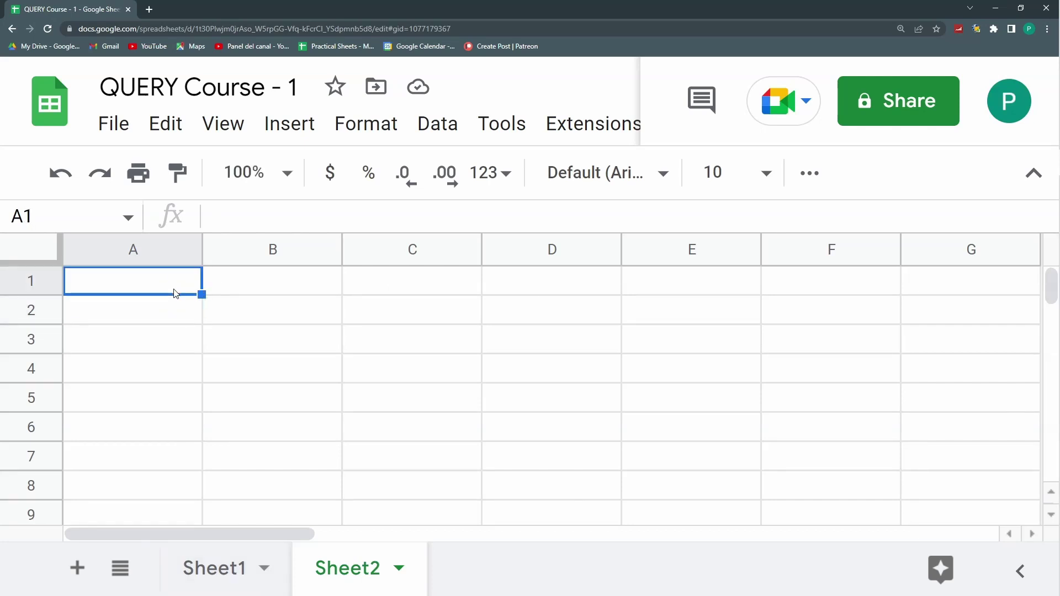
text(=query()
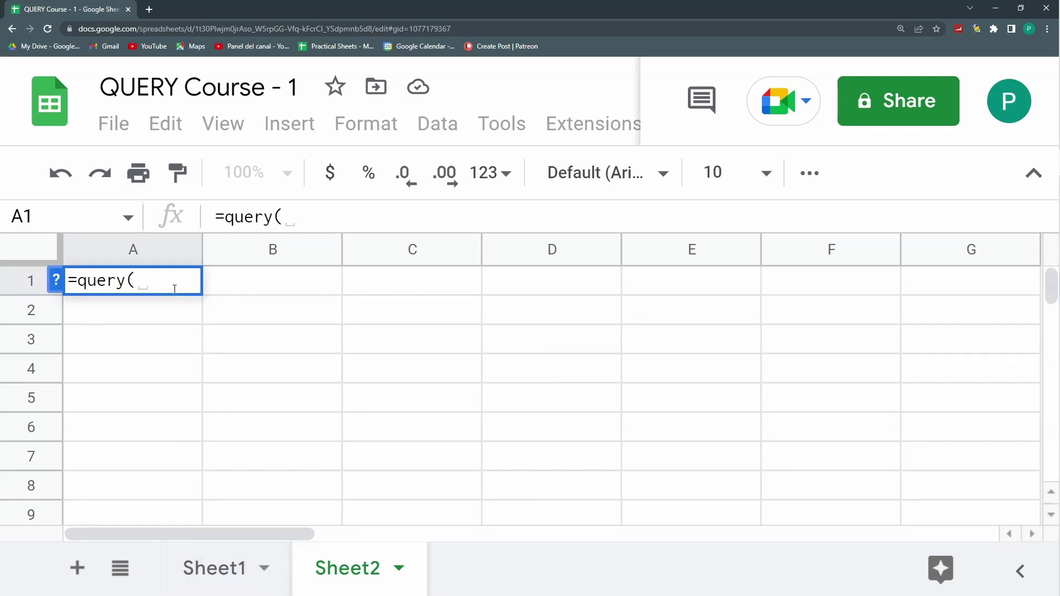
key(Escape)
text(=)
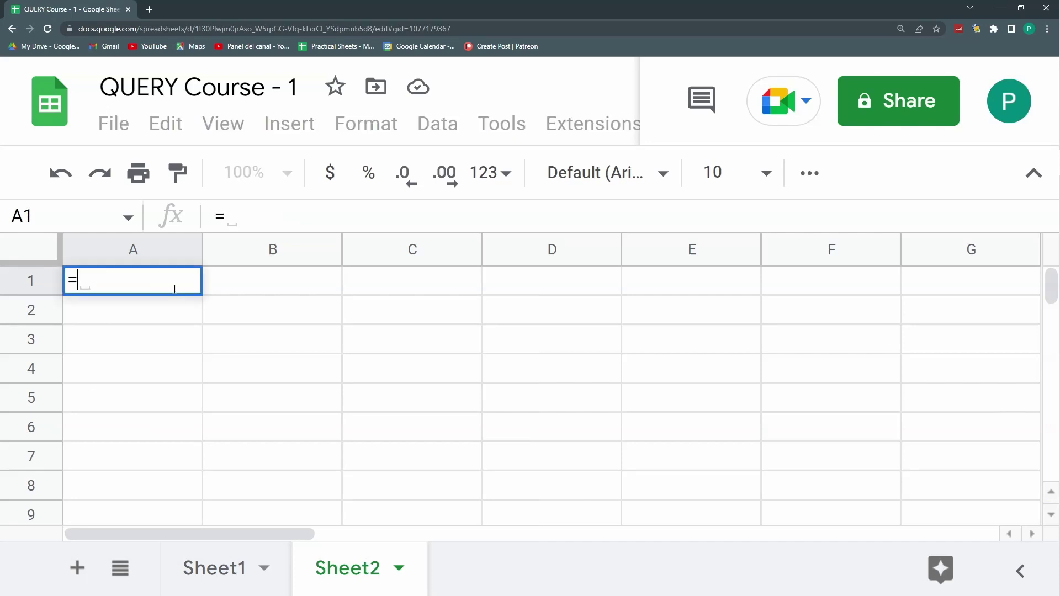
text(QUERY()
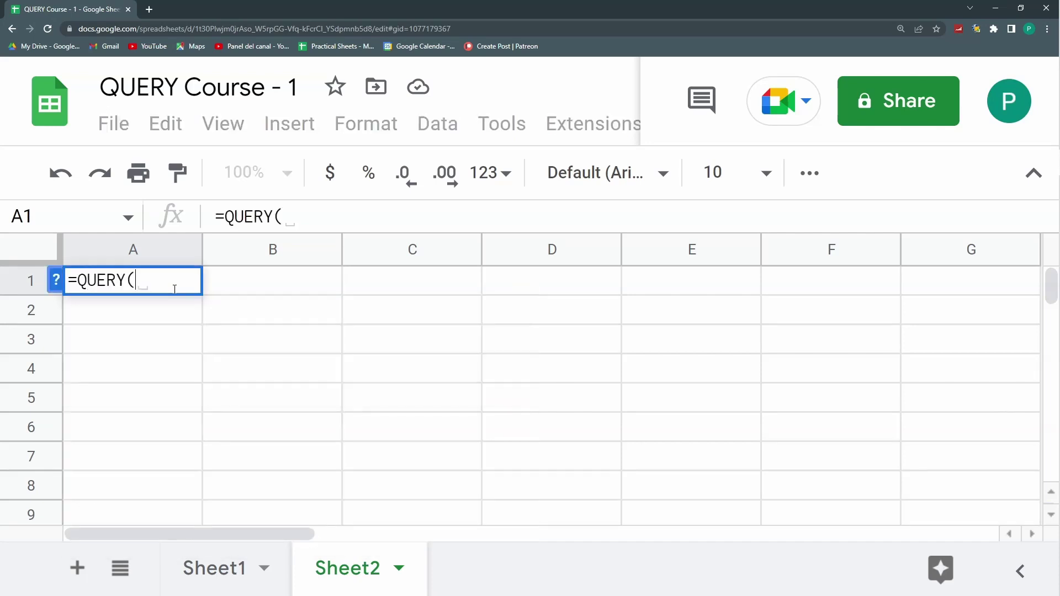
Point the QUERY at Sheet1!A1:I1001 and commit the formula
click(226, 571)
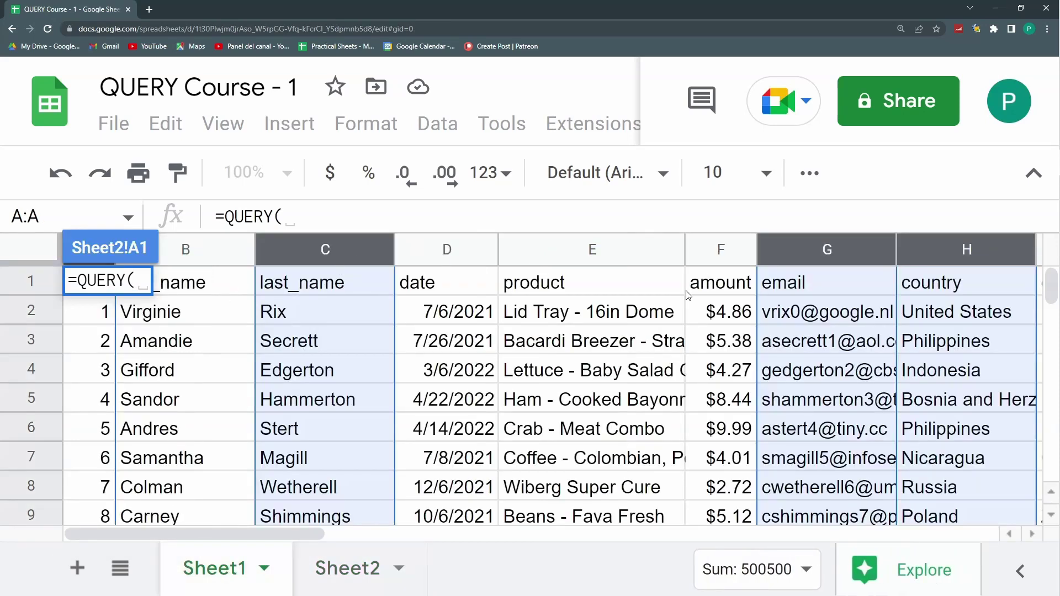
drag(287, 534, 439, 526)
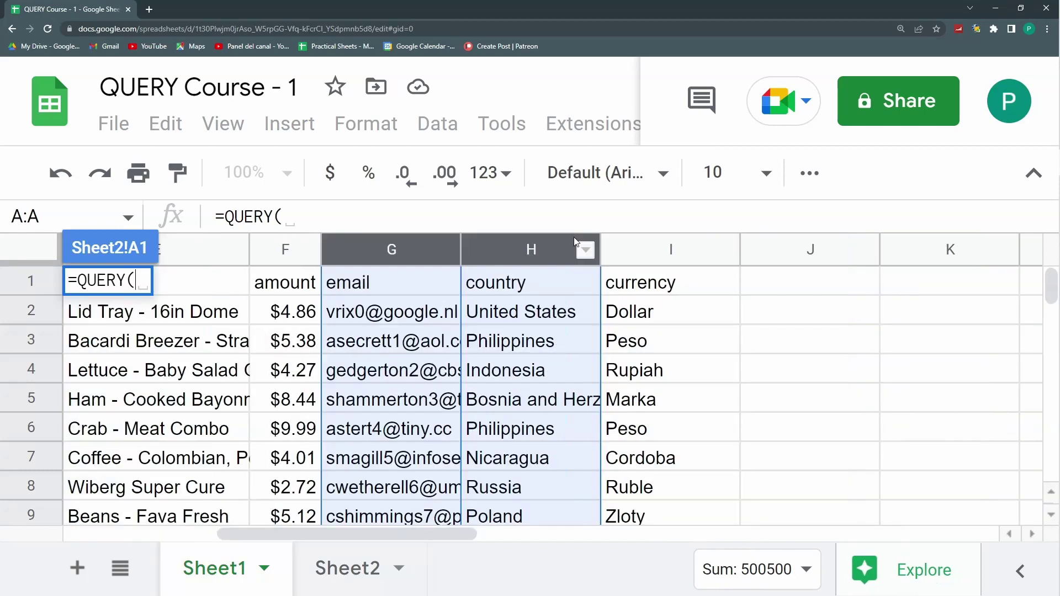
drag(634, 250, 108, 221)
click(181, 371)
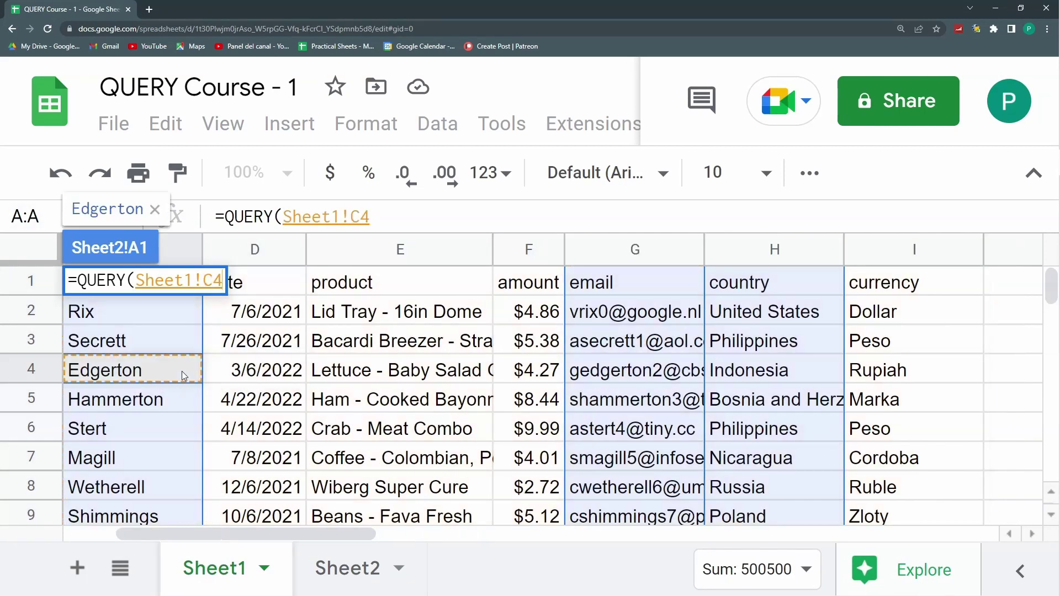
key(Left)
key(Left)
key(Up)
key(Up)
key(Up)
key(ctrl+shift+Right)
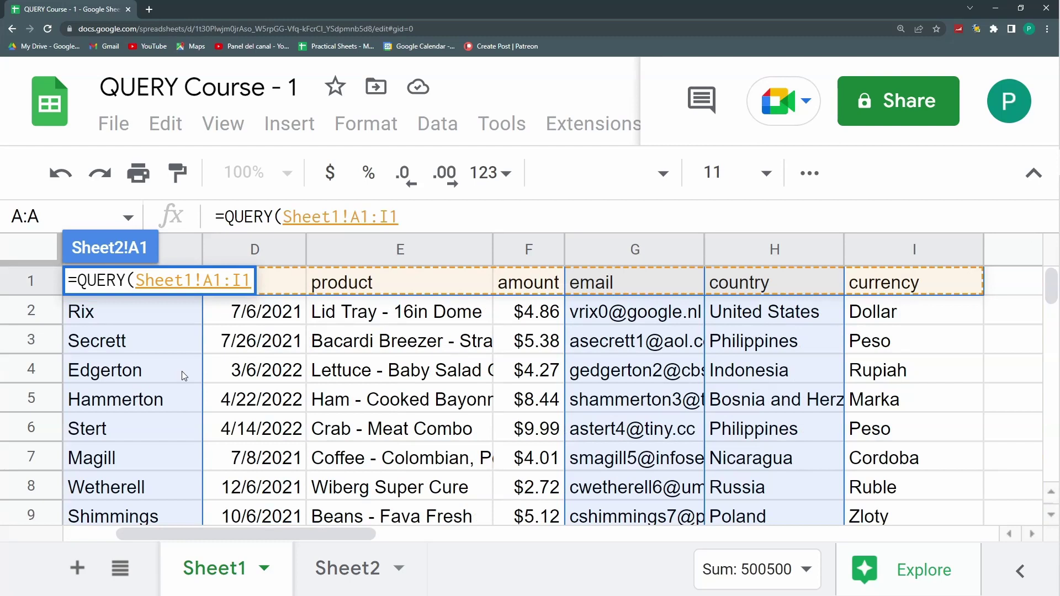
key(ctrl+shift+Down)
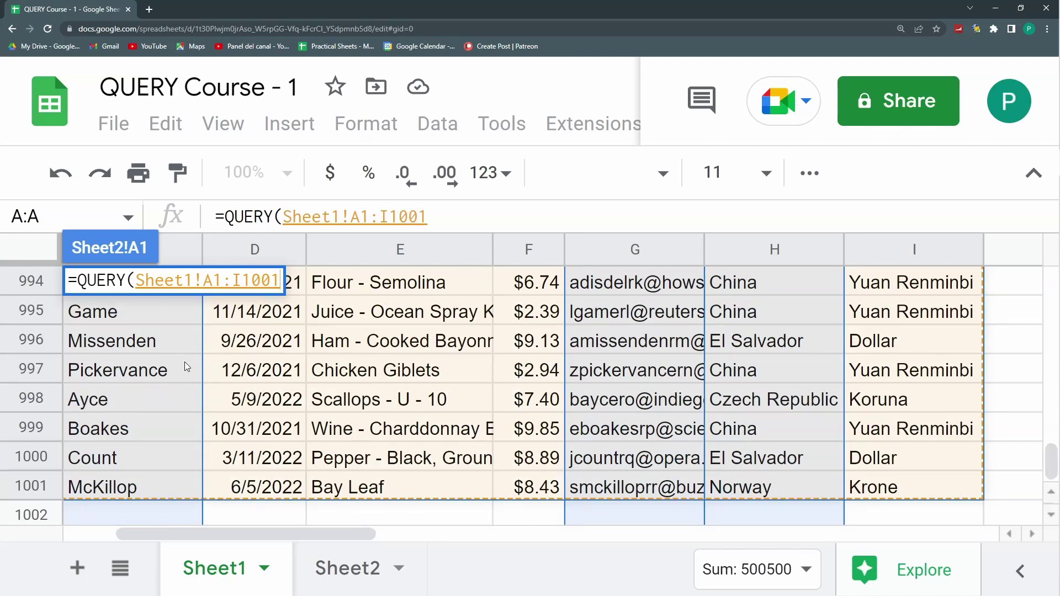
key(Return)
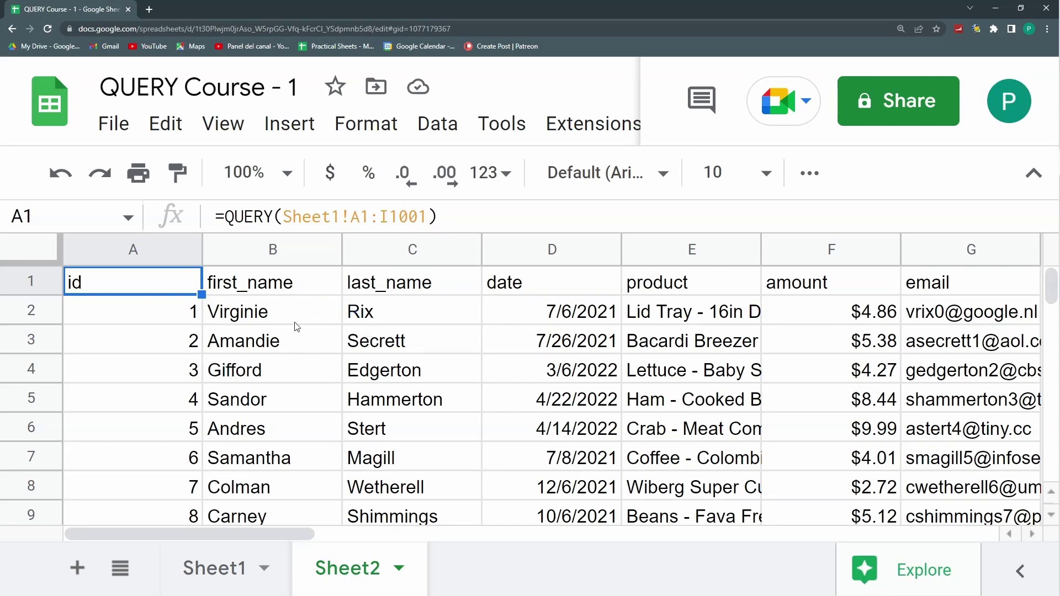
On Sheet1, change the first name in B2 from Virginie to Virginia
click(234, 569)
click(125, 303)
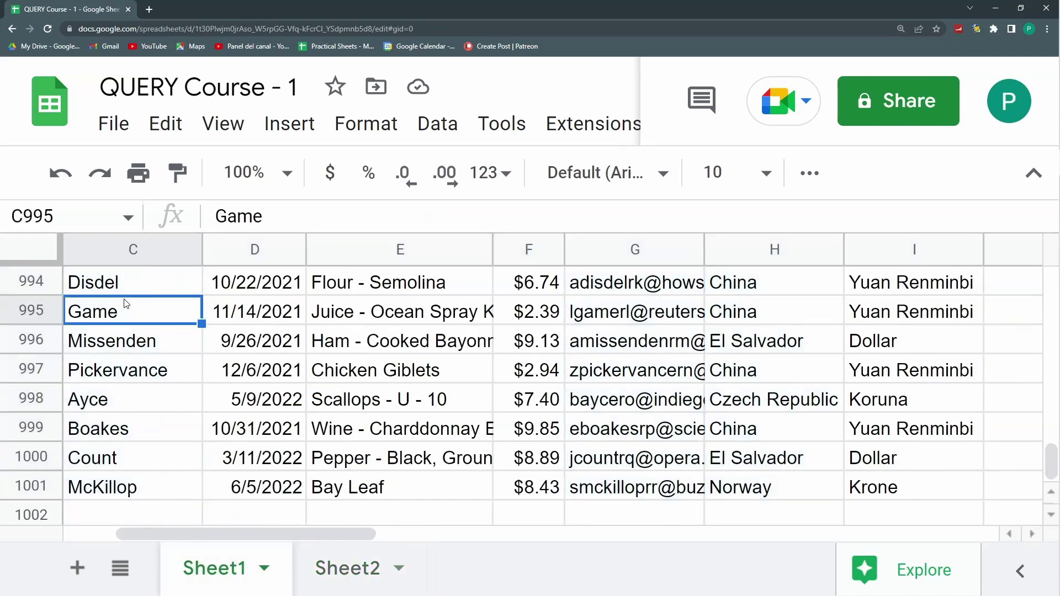
key(ctrl+Up)
key(Down)
key(Right)
key(Left)
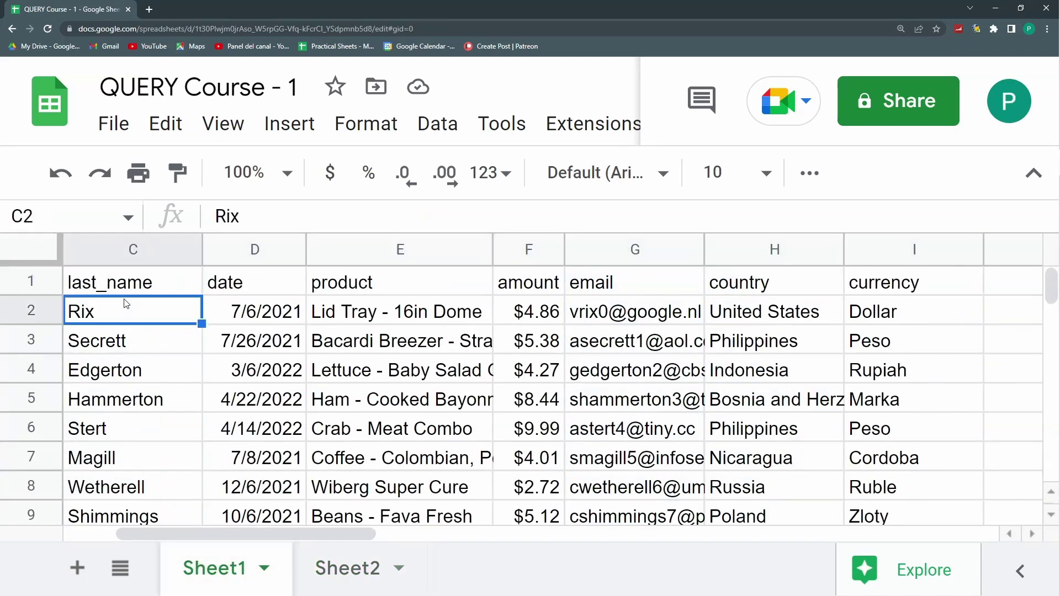
key(ctrl+Left)
key(Right)
click(298, 205)
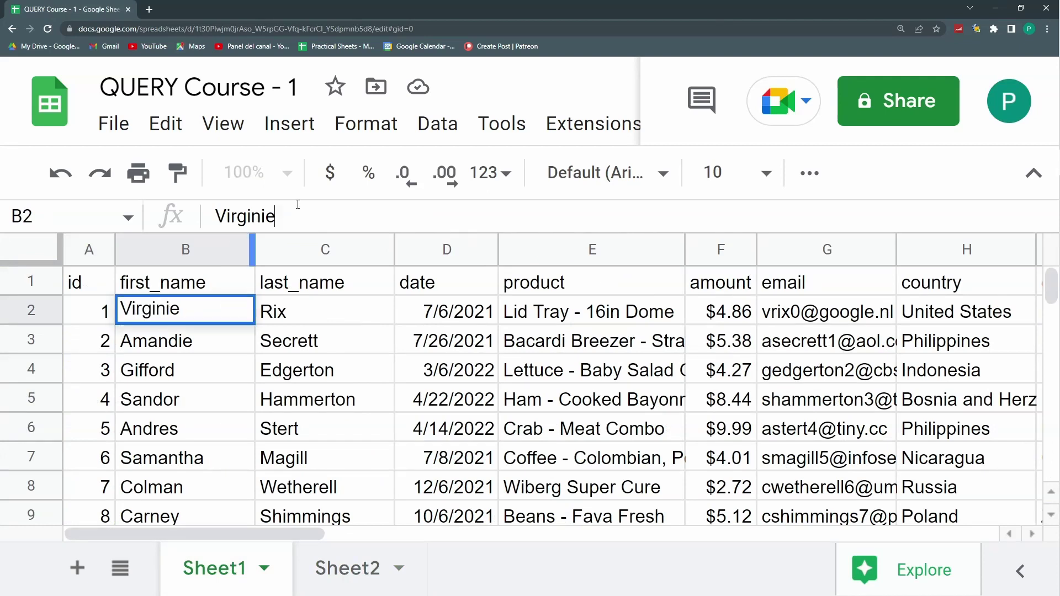
key(BackSpace)
text(a)
On Sheet2, auto-fit the id column A to its contents
click(347, 568)
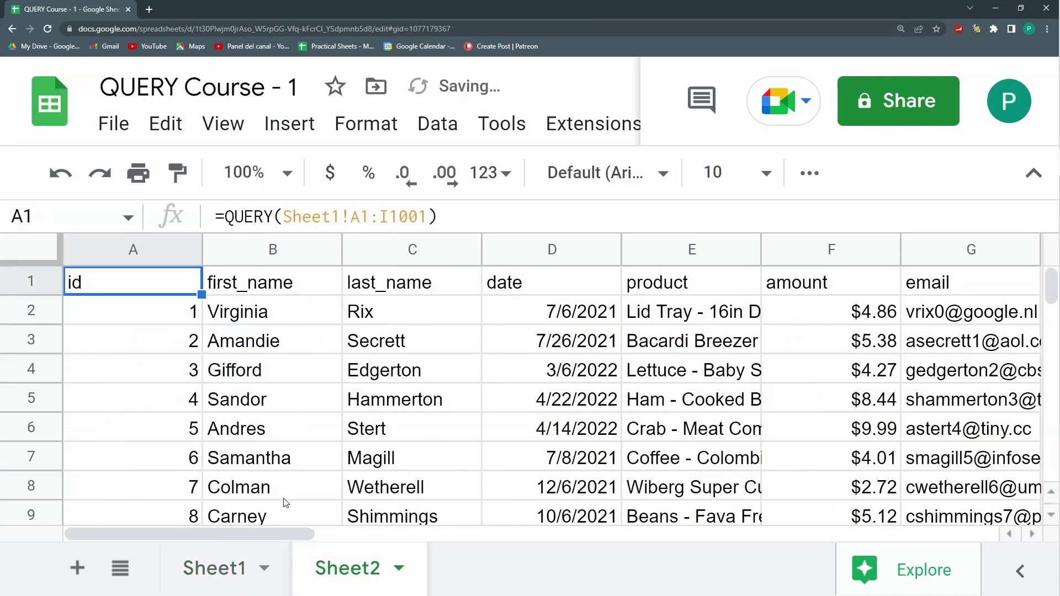
click(258, 316)
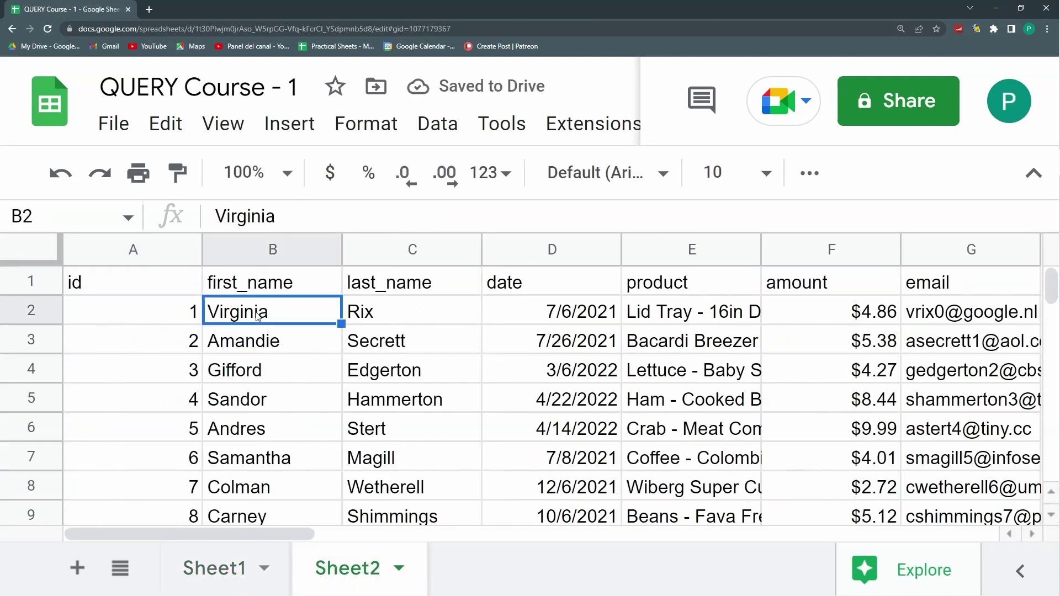
drag(200, 247, 199, 246)
double_click(199, 247)
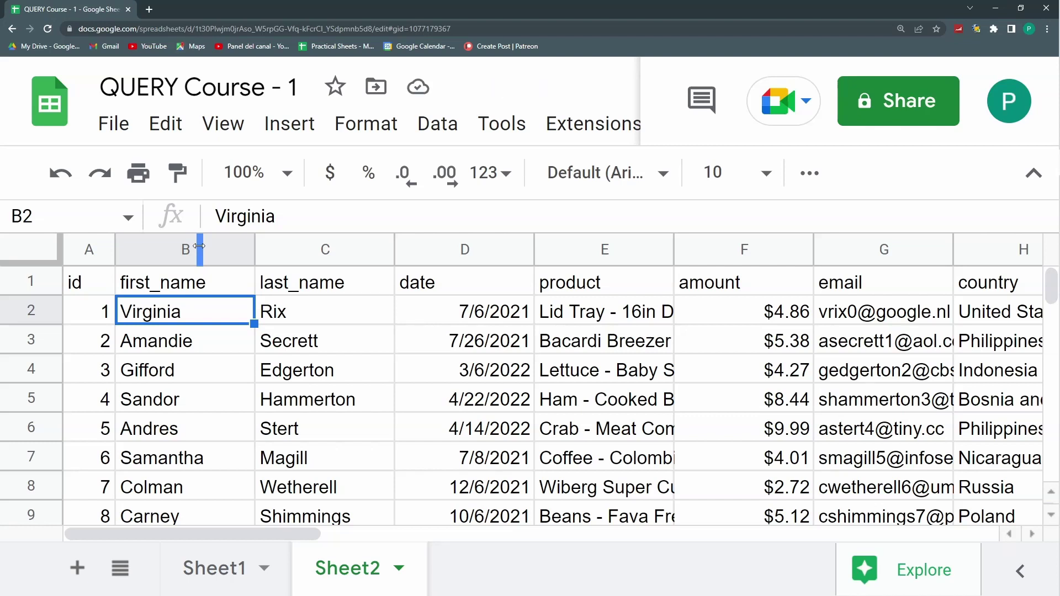
click(107, 283)
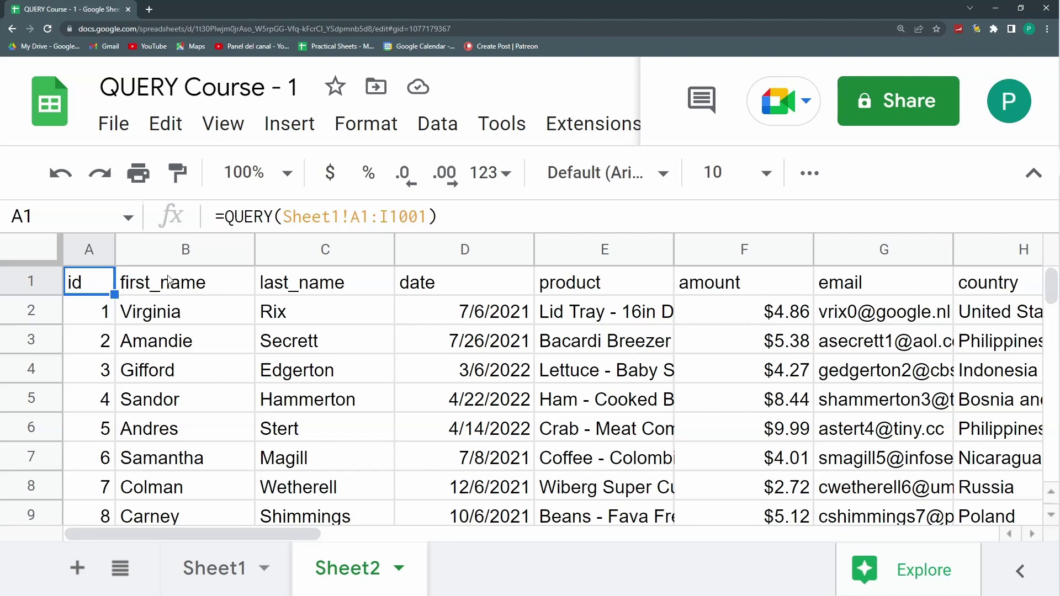
key(Right)
key(Right)
key(Right)
key(Right)
key(Right)
key(Right)
key(Left)
key(Left)
key(Right)
key(Right)
key(Right)
key(Right)
key(Right)
key(Right)
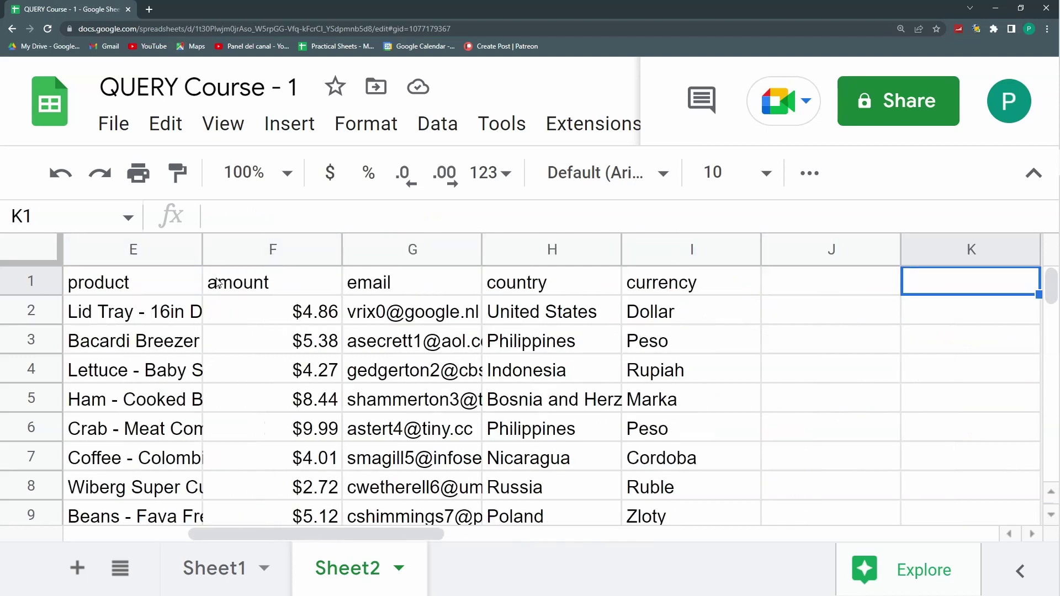
key(Left)
key(Left)
key(Left)
key(Left)
key(Left)
key(Down)
key(Left)
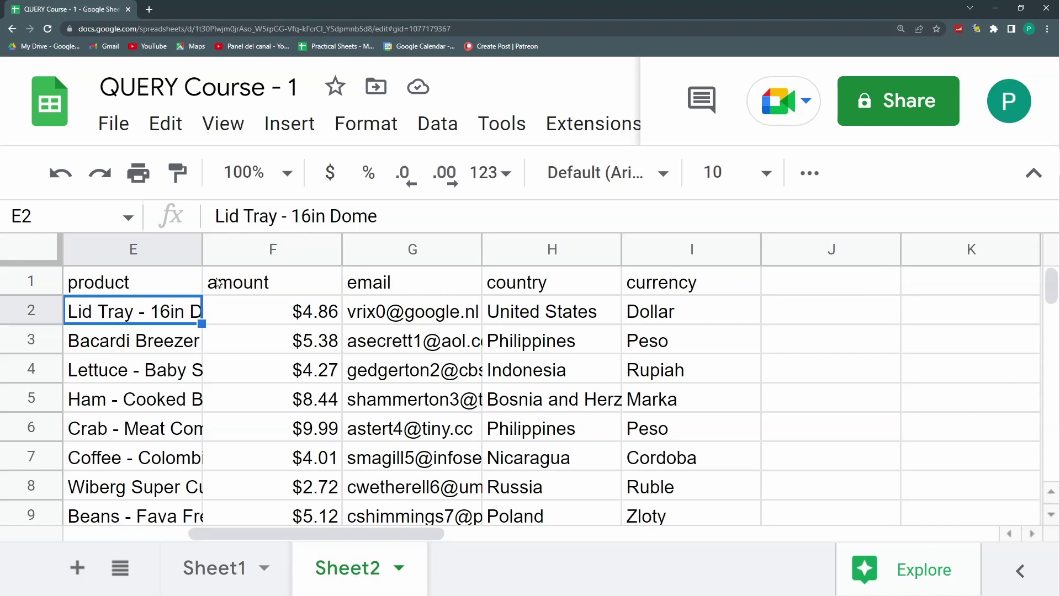
key(ctrl+Home)
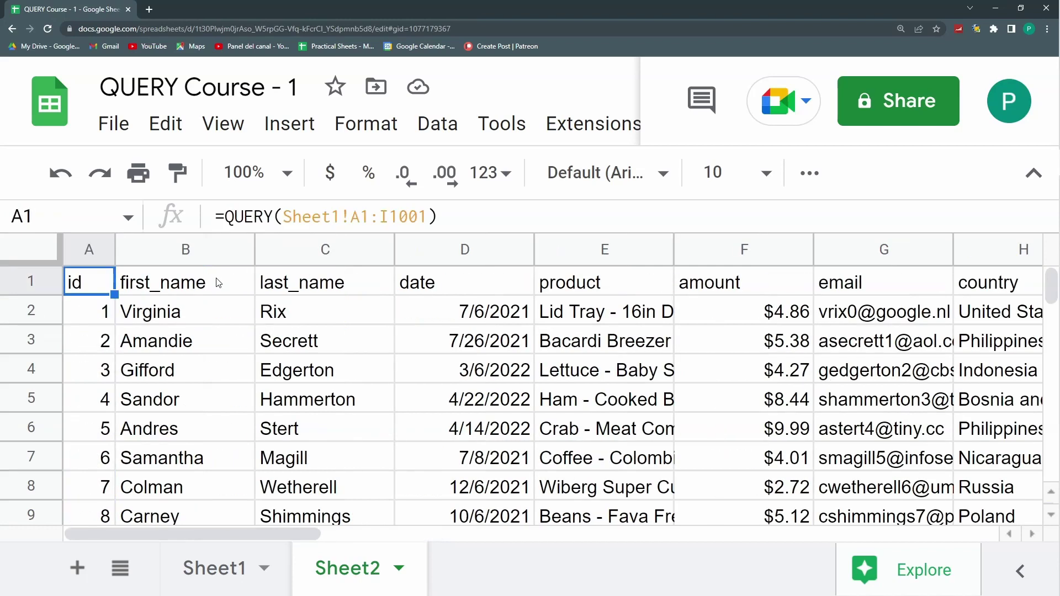
click(369, 214)
double_click(356, 216)
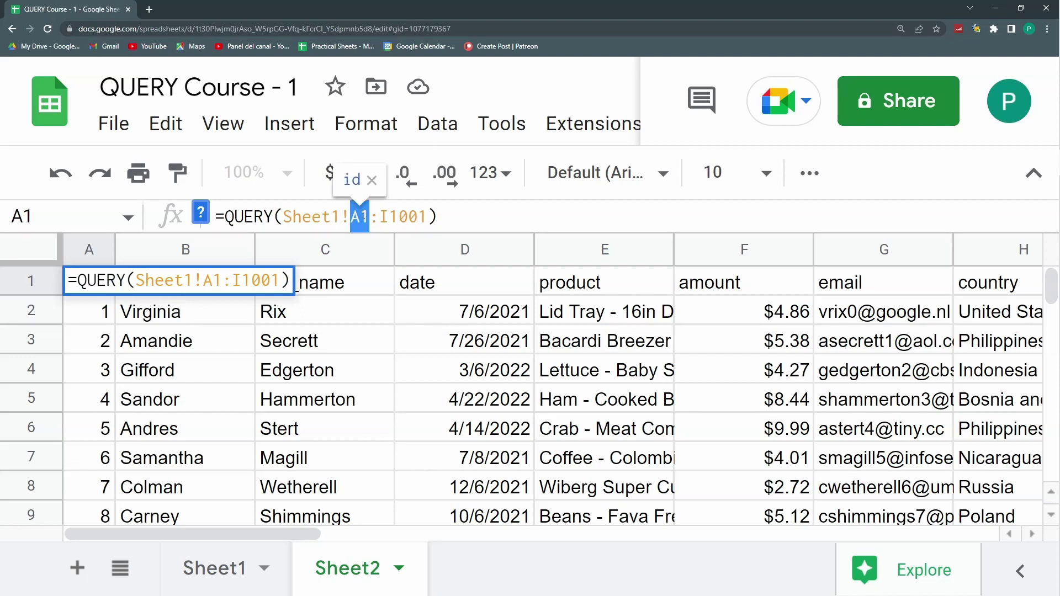
drag(379, 216, 427, 216)
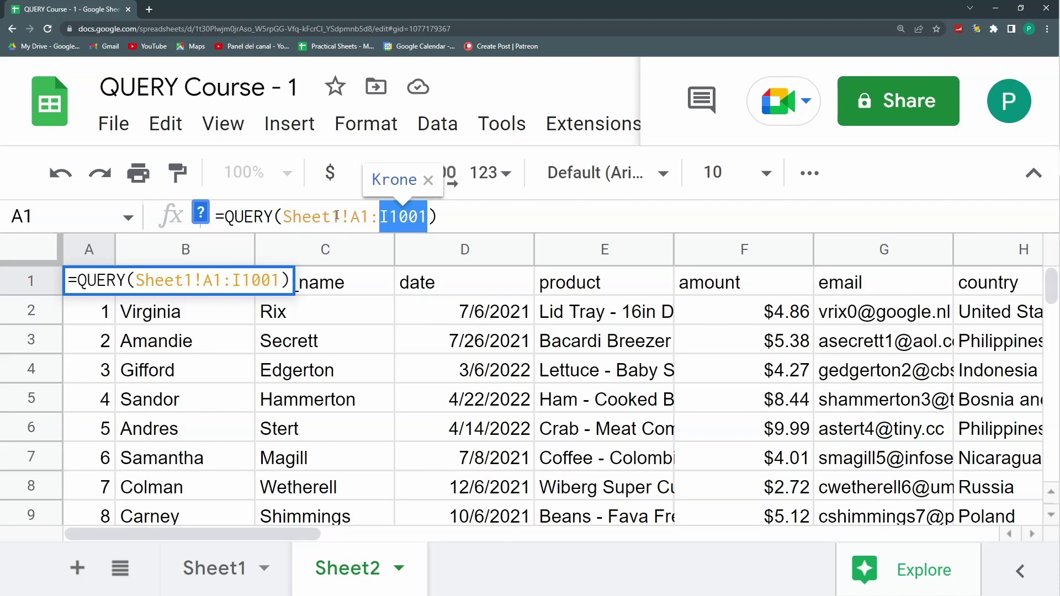
Insert a blank column left of column A and a blank row above row 1
right_click(91, 243)
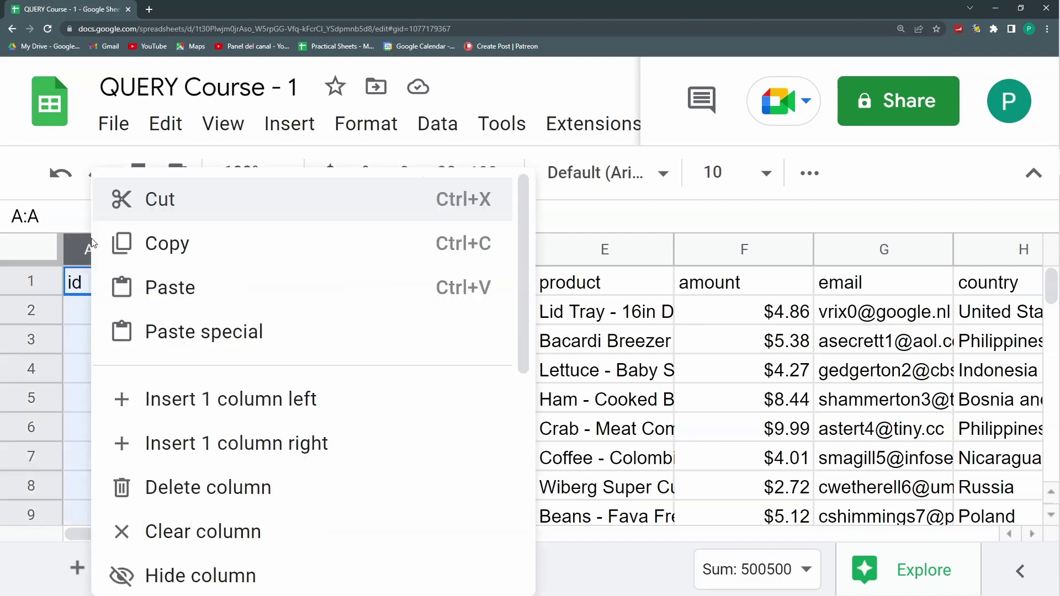
click(180, 393)
click(148, 283)
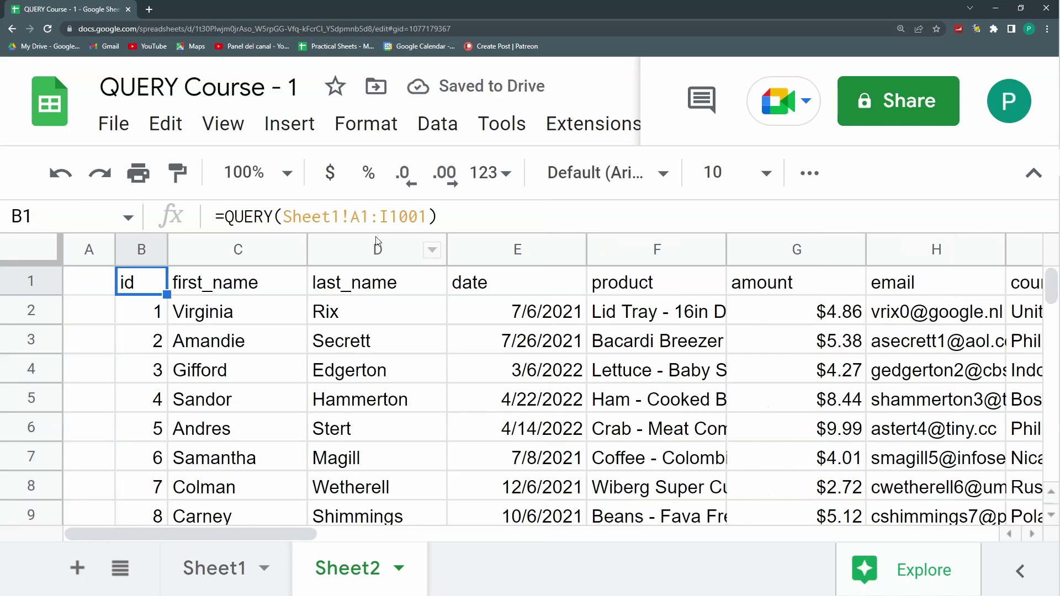
drag(351, 216, 368, 217)
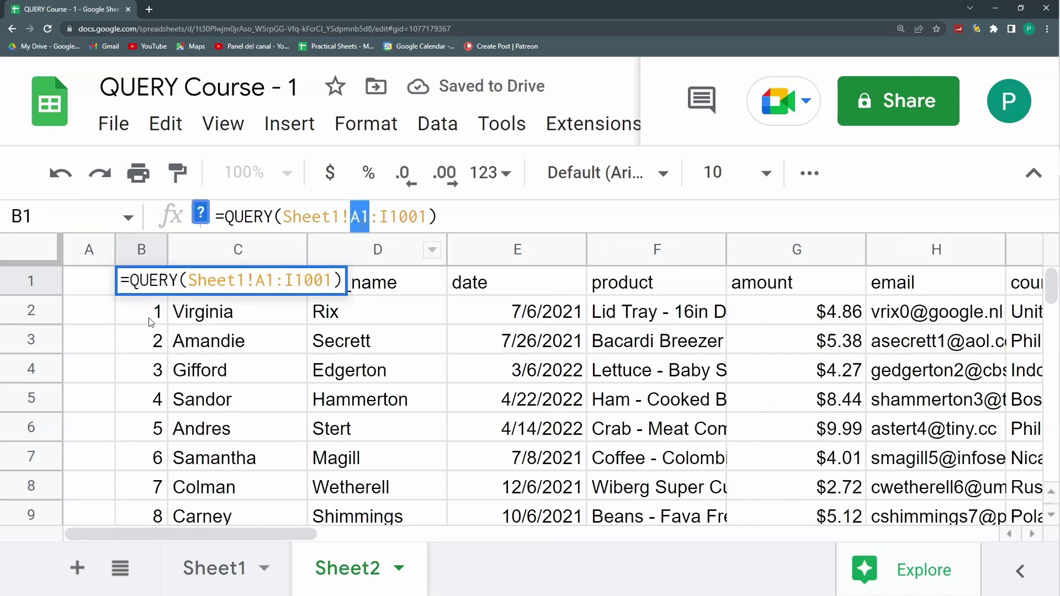
key(Escape)
click(30, 280)
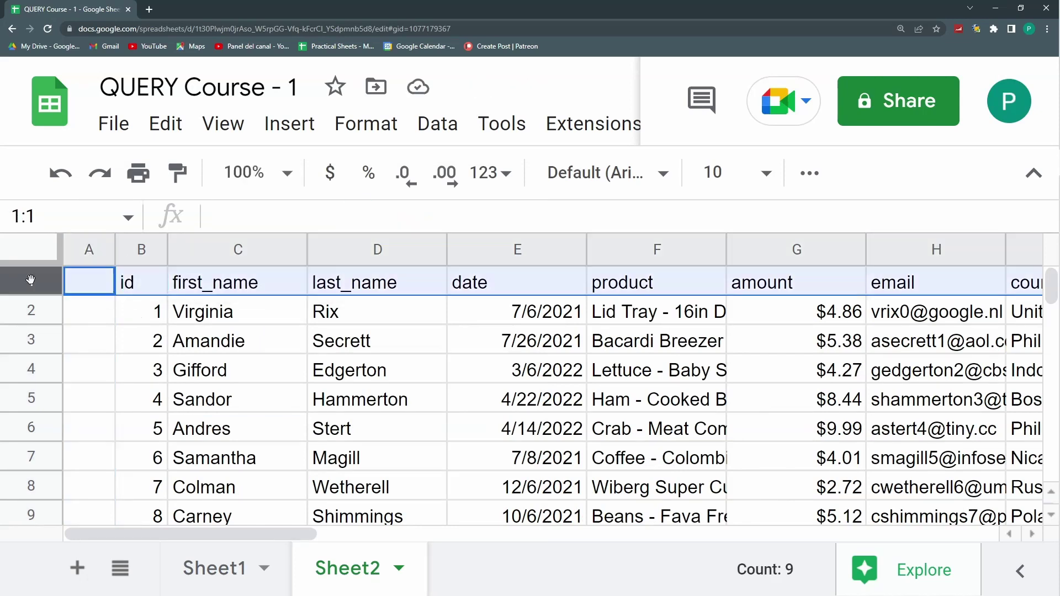
right_click(30, 280)
click(119, 395)
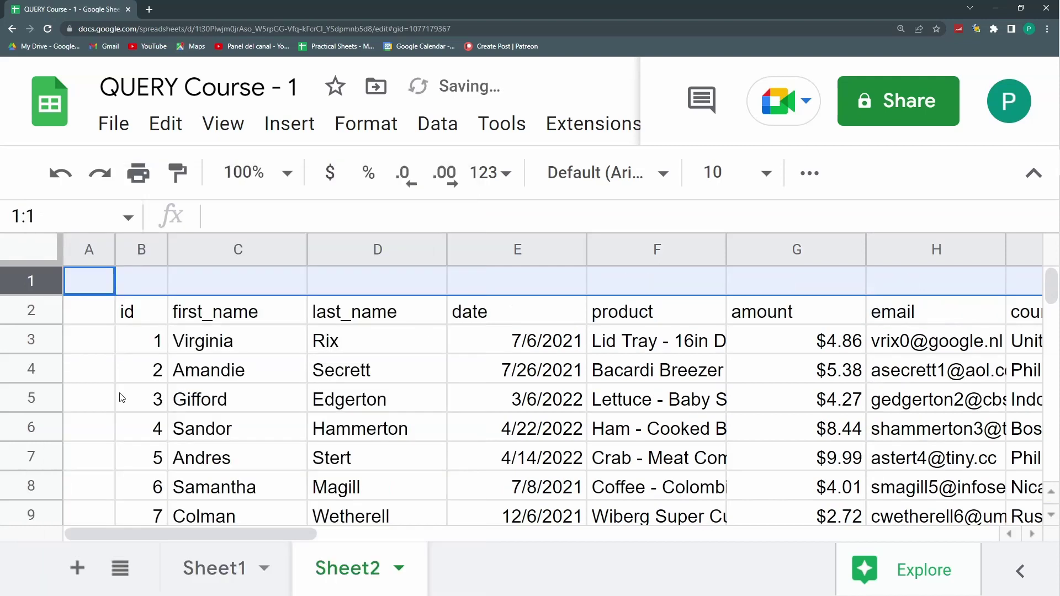
Drag the QUERY formula cell from B2 back to A1
click(139, 323)
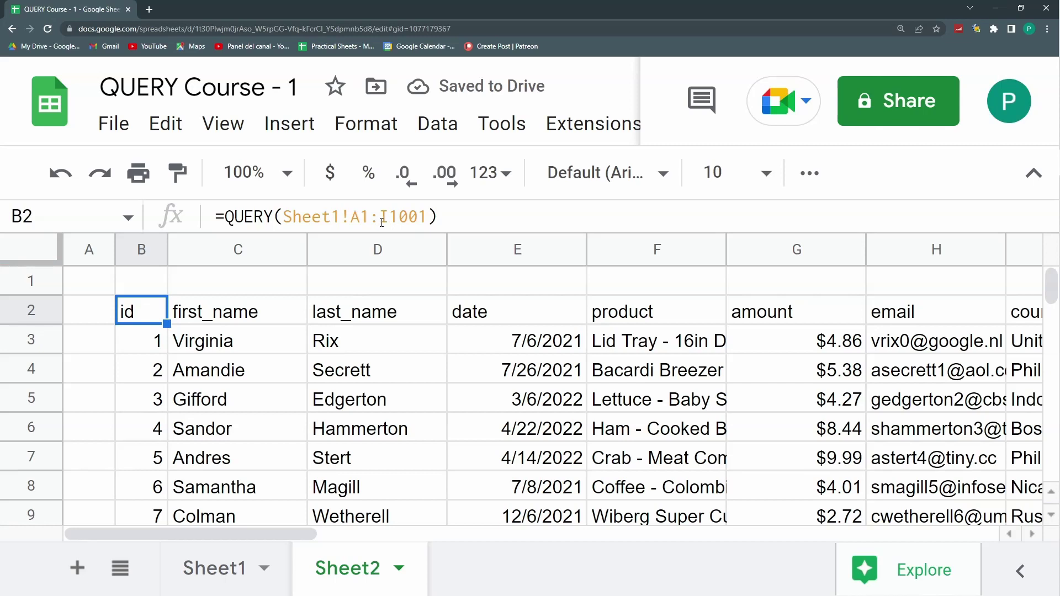
key(Right)
key(Right)
key(Right)
key(Right)
key(Right)
key(Right)
key(Right)
key(Right)
key(Right)
key(Right)
key(Right)
key(Right)
key(Right)
key(Right)
key(Right)
key(Right)
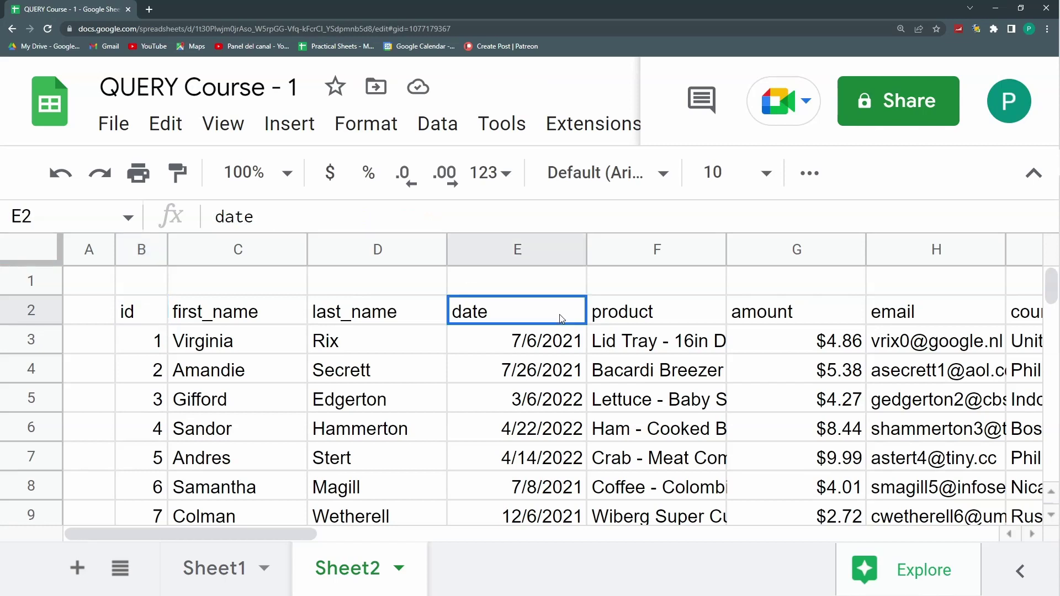
key(Left)
key(Left)
key(Left)
key(Left)
key(Left)
key(Left)
key(Left)
key(Left)
key(Left)
key(Left)
key(Left)
key(Left)
key(Left)
key(Left)
key(Left)
key(Left)
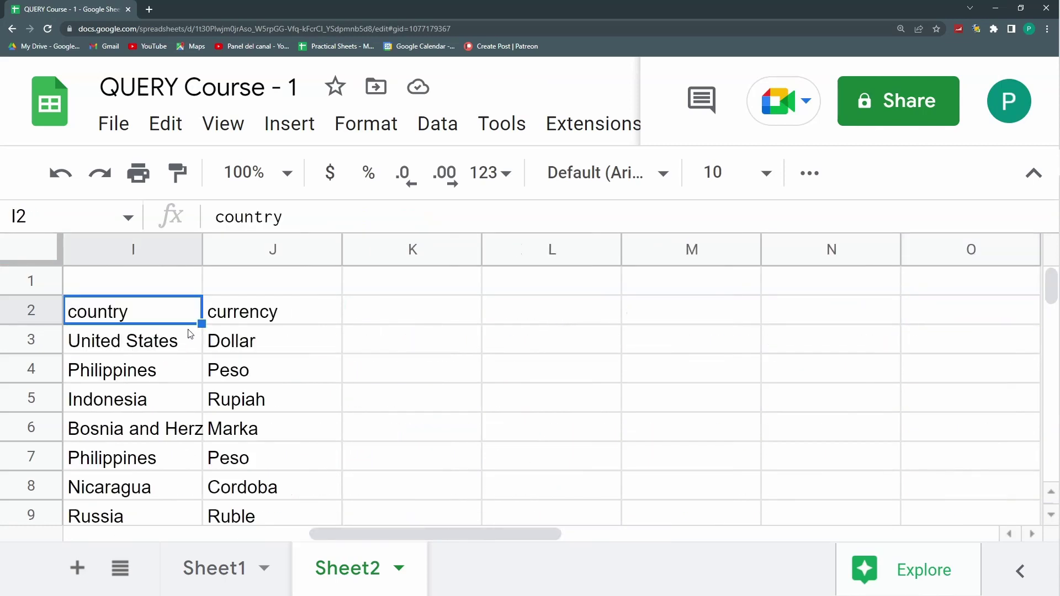
key(Left)
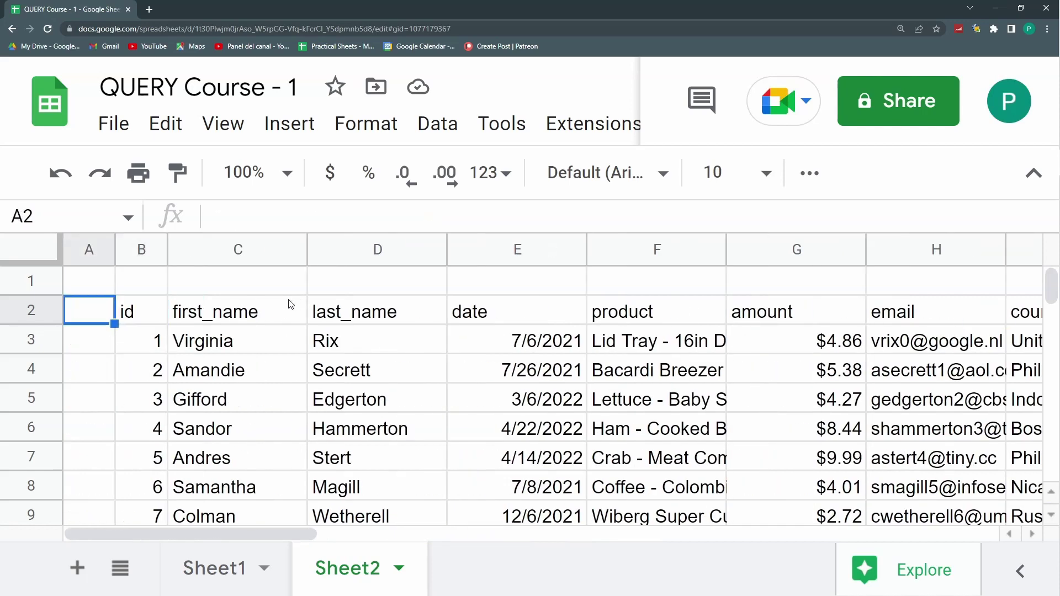
click(130, 304)
drag(122, 293, 107, 281)
click(145, 281)
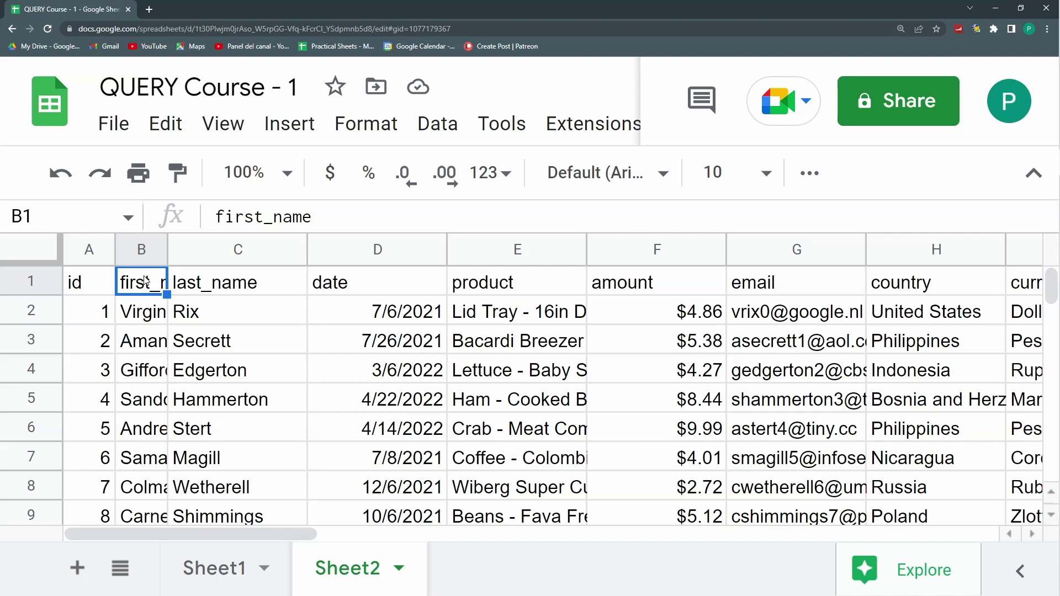
key(Left)
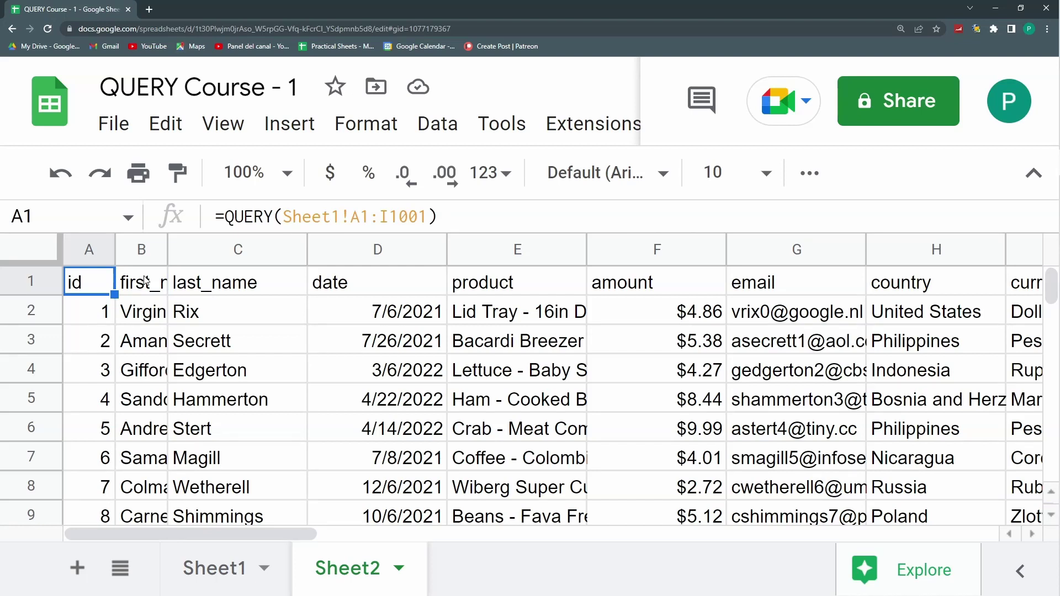
drag(350, 217, 433, 216)
Type stray text 'lfkgñldk' into C3, making the A1 QUERY show a #REF! error
key(Escape)
click(228, 341)
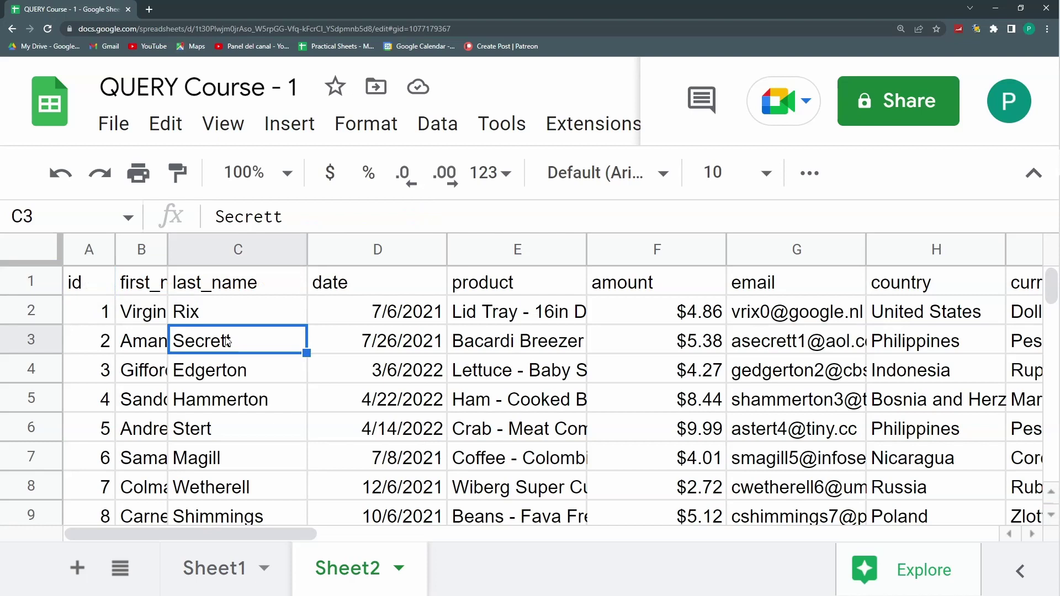
text(lfkgñldk)
key(Return)
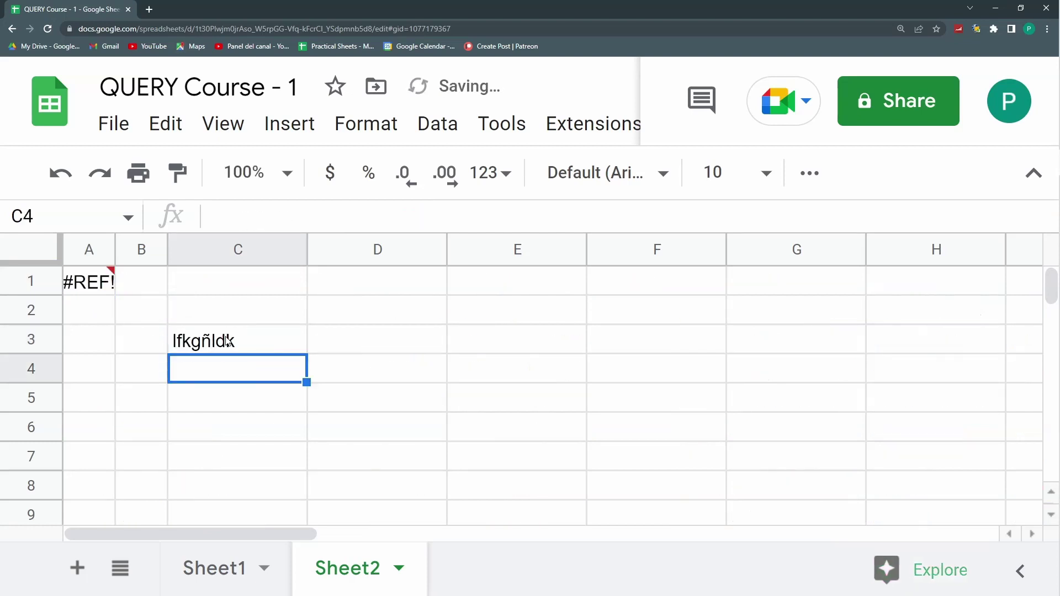
key(Up)
key(Up)
key(Up)
key(Left)
key(Left)
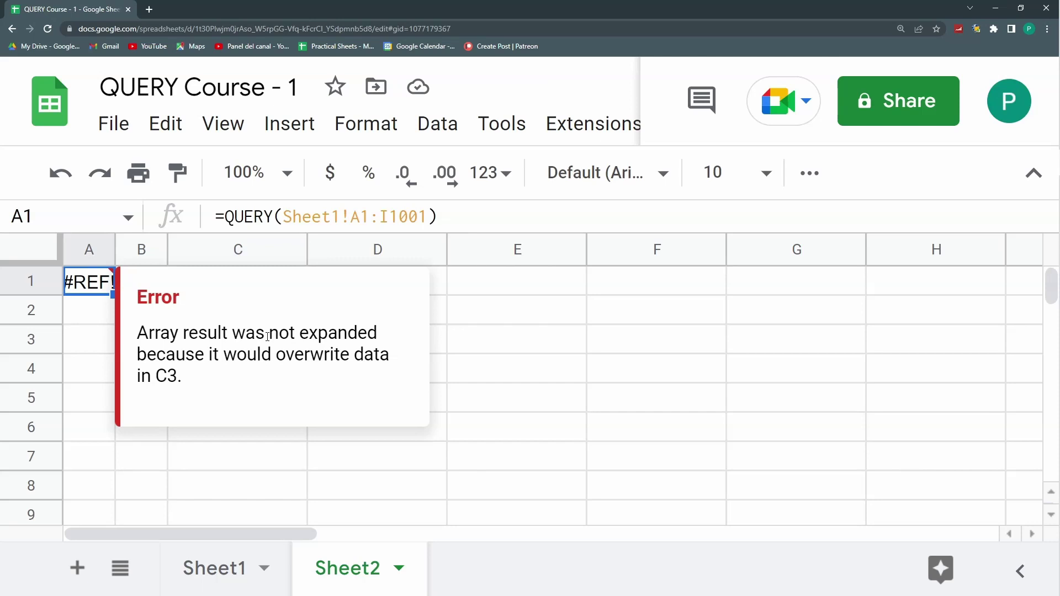
Check A1's error, then delete the blocking text in C3
click(265, 458)
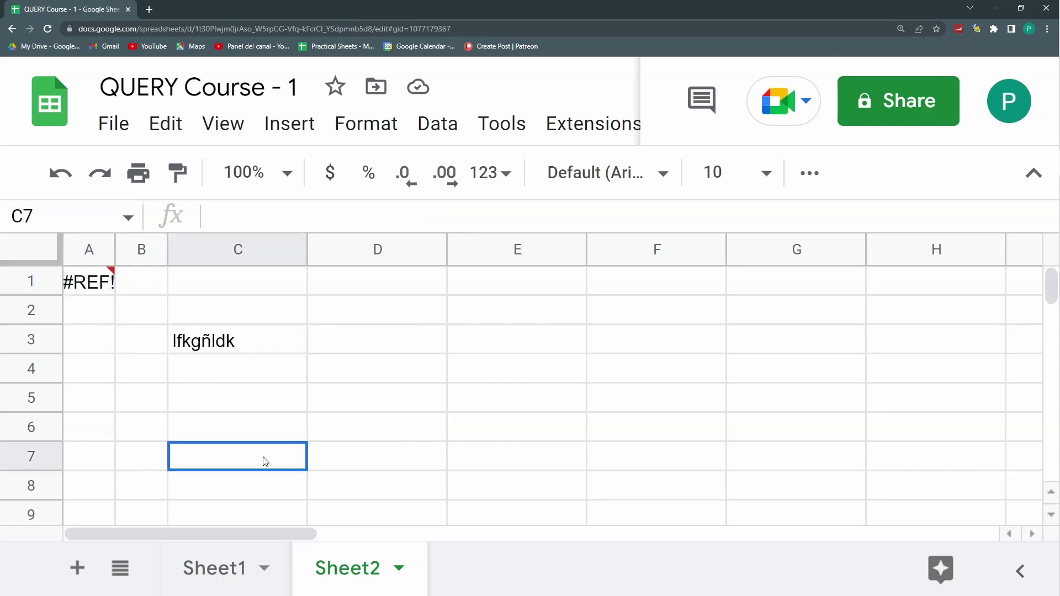
click(220, 348)
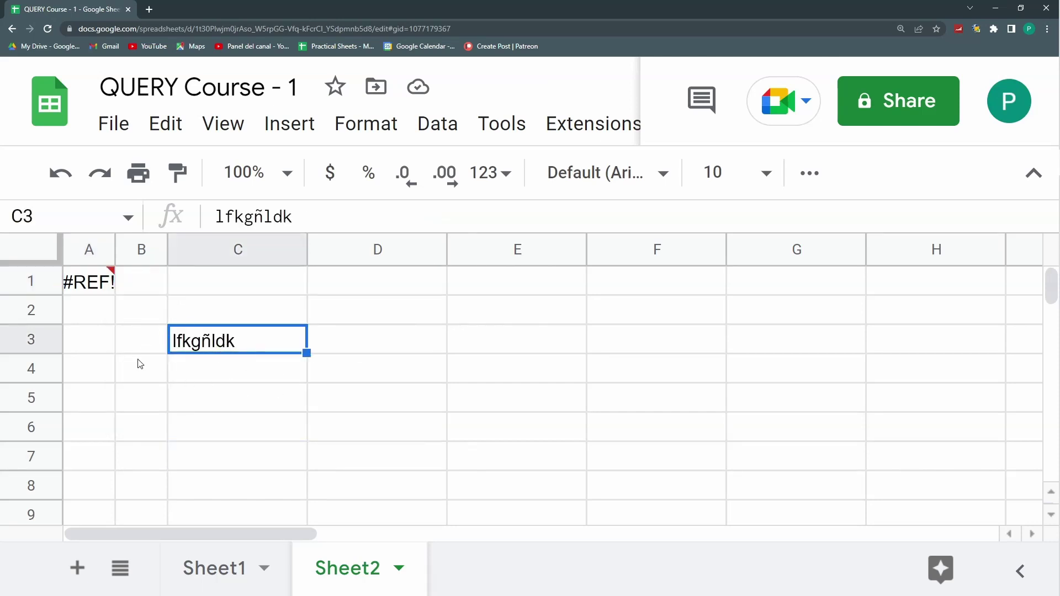
click(94, 289)
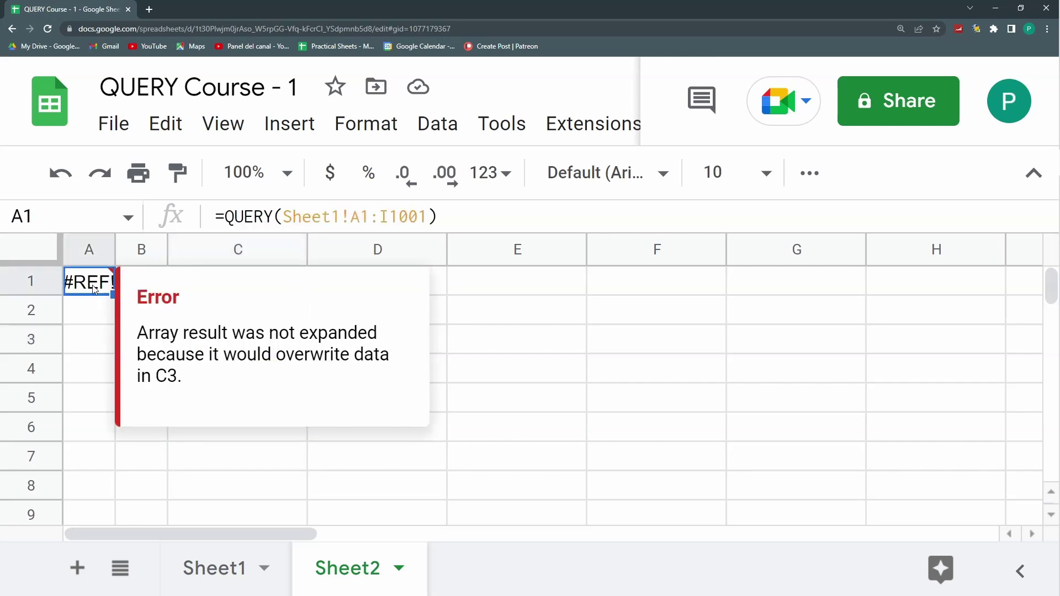
click(83, 313)
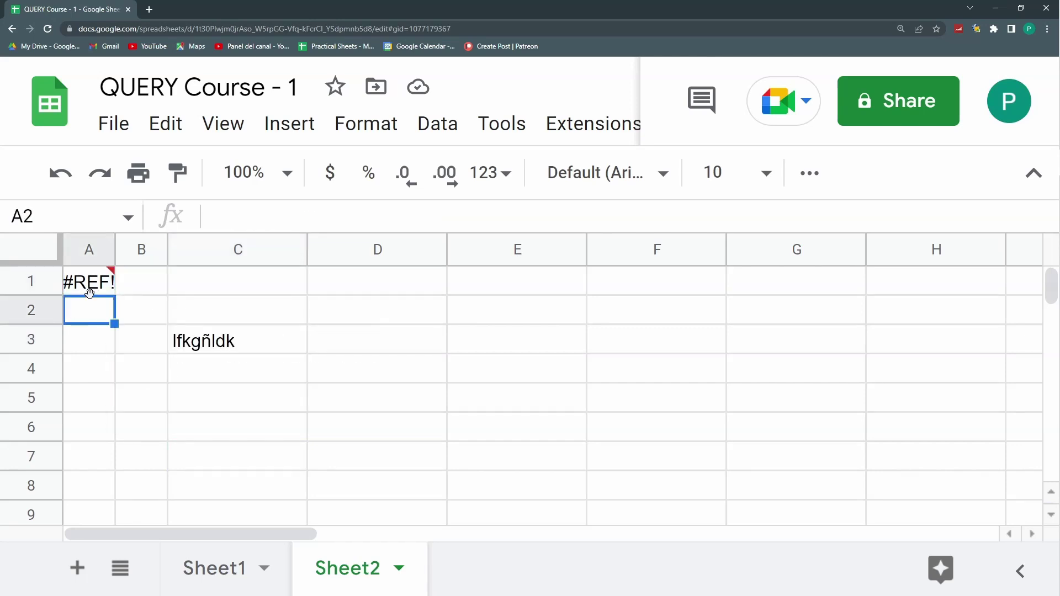
mouse_move(95, 279)
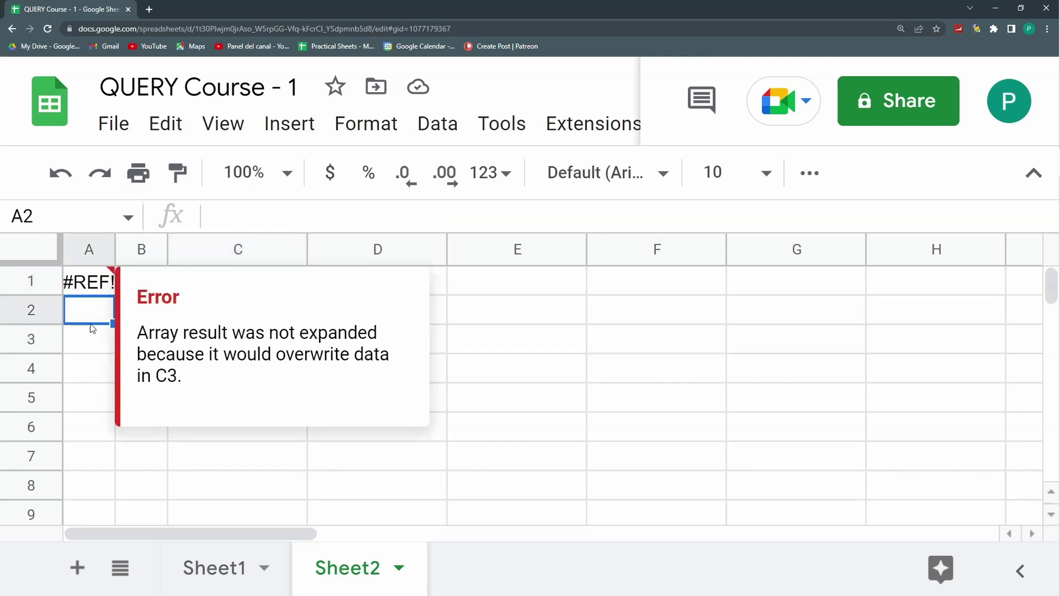
click(91, 345)
click(188, 345)
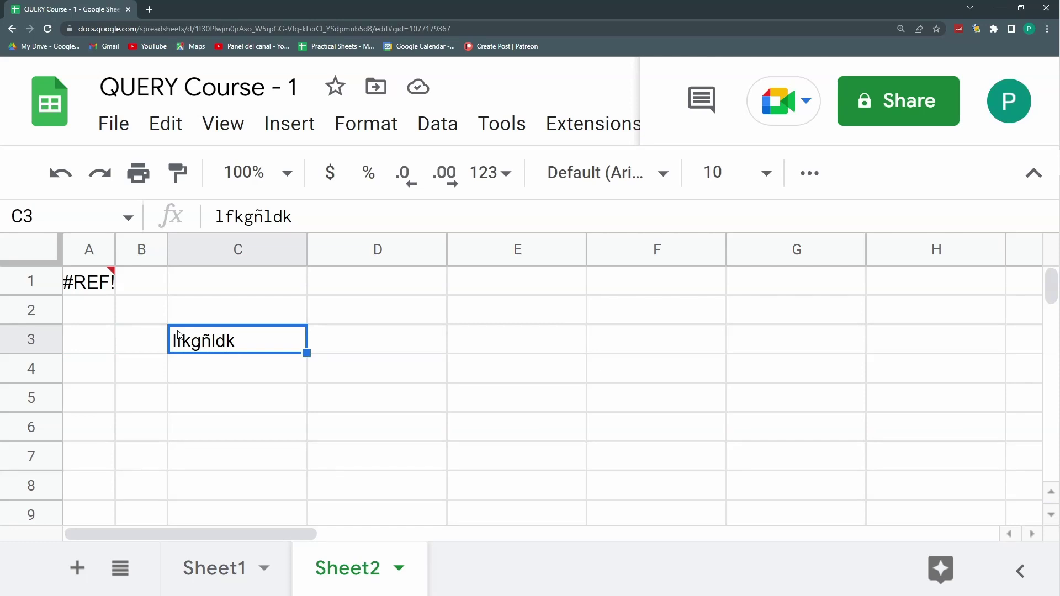
key(Delete)
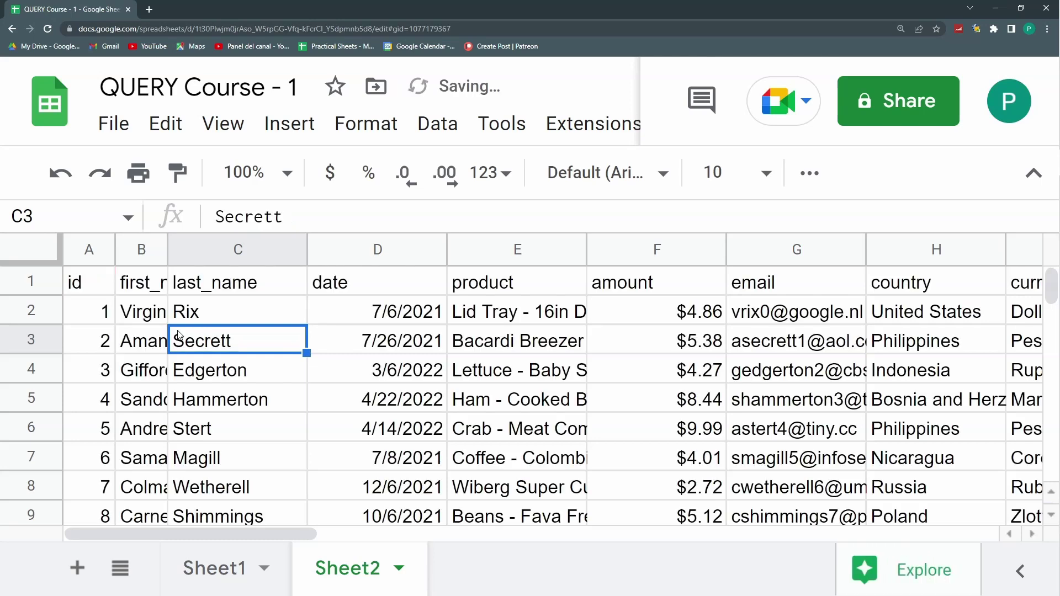
click(113, 290)
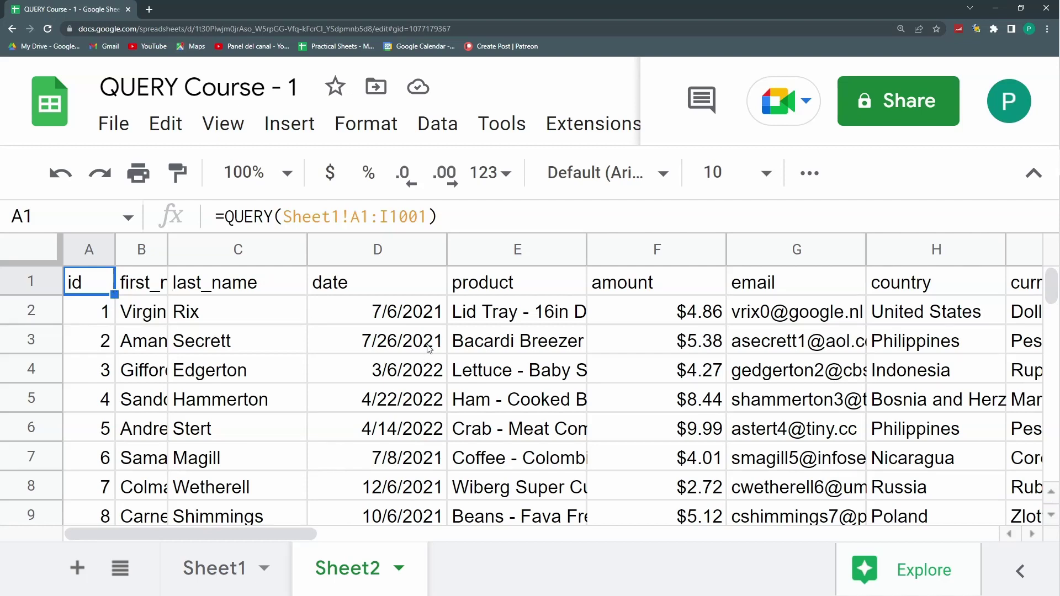
click(378, 309)
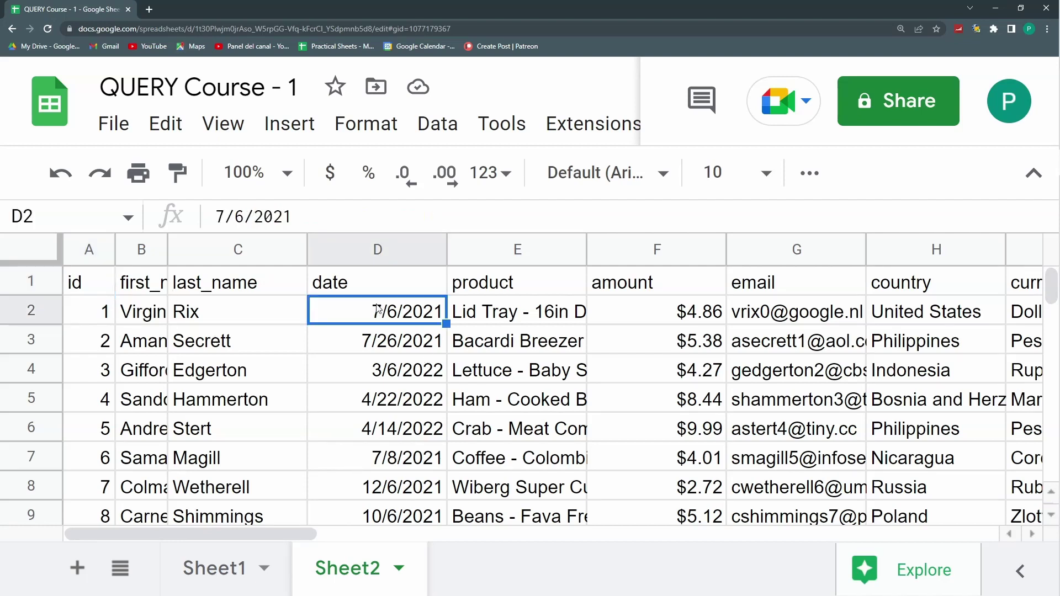
click(221, 216)
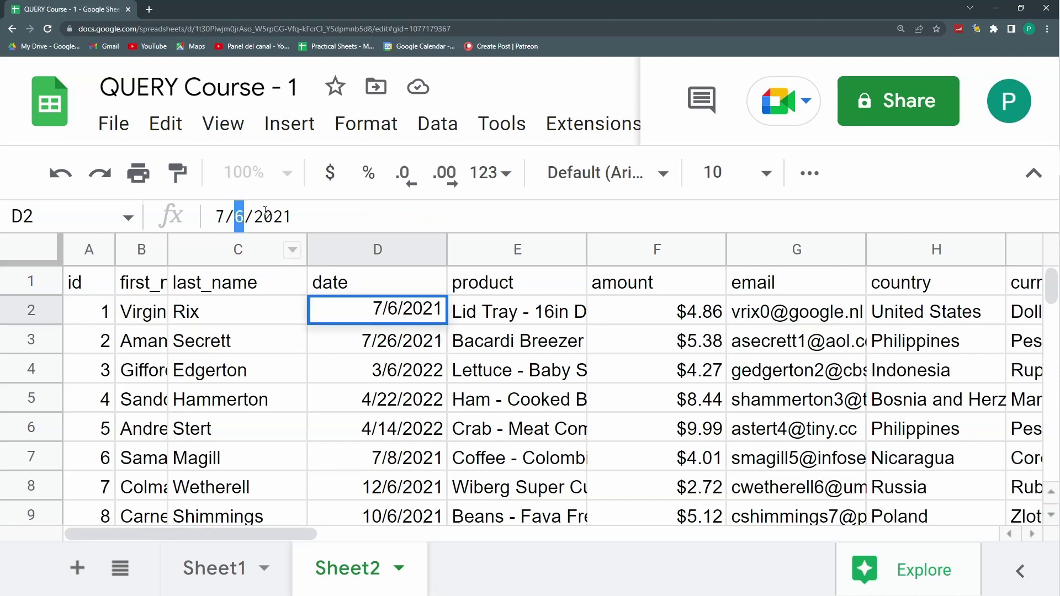
click(294, 215)
drag(295, 215, 287, 216)
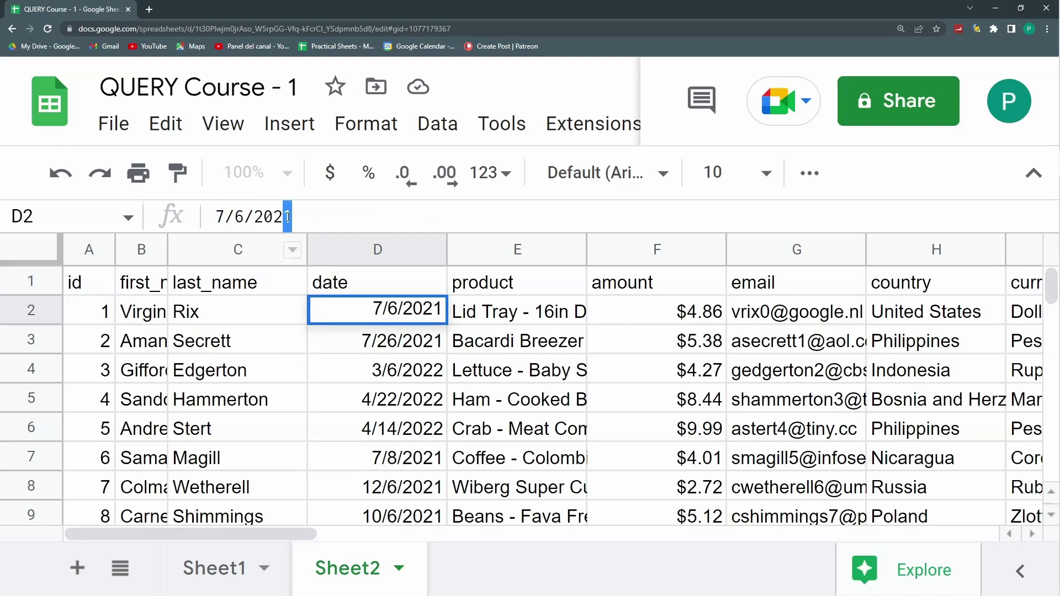
text(2)
key(Return)
key(Up)
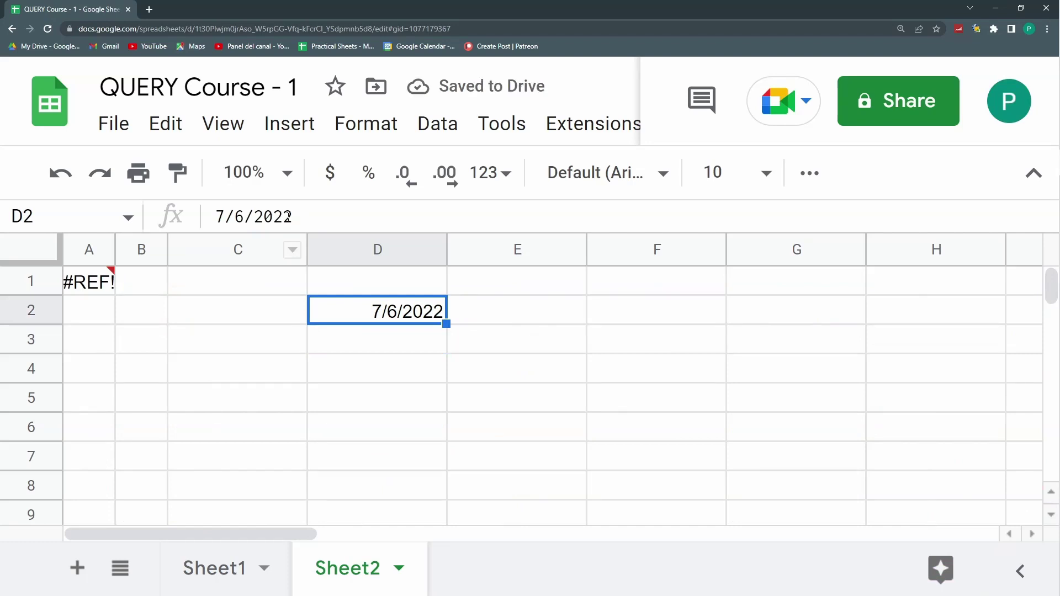
key(Delete)
key(Up)
key(Left)
key(Left)
key(Left)
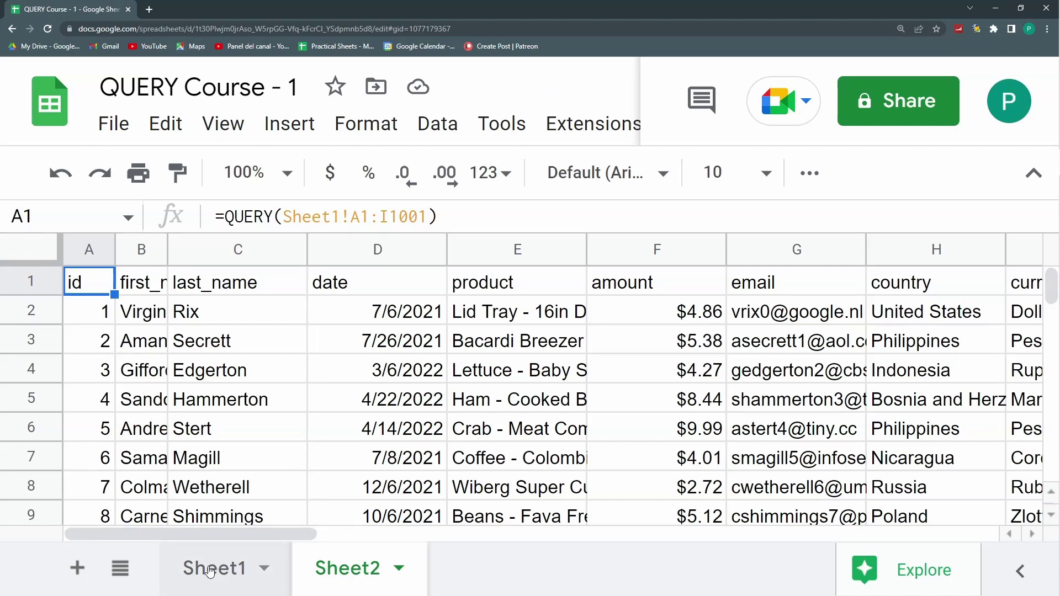
Rename the Sheet1 tab to 'Source' and the Sheet2 tab to 'Report'
click(239, 567)
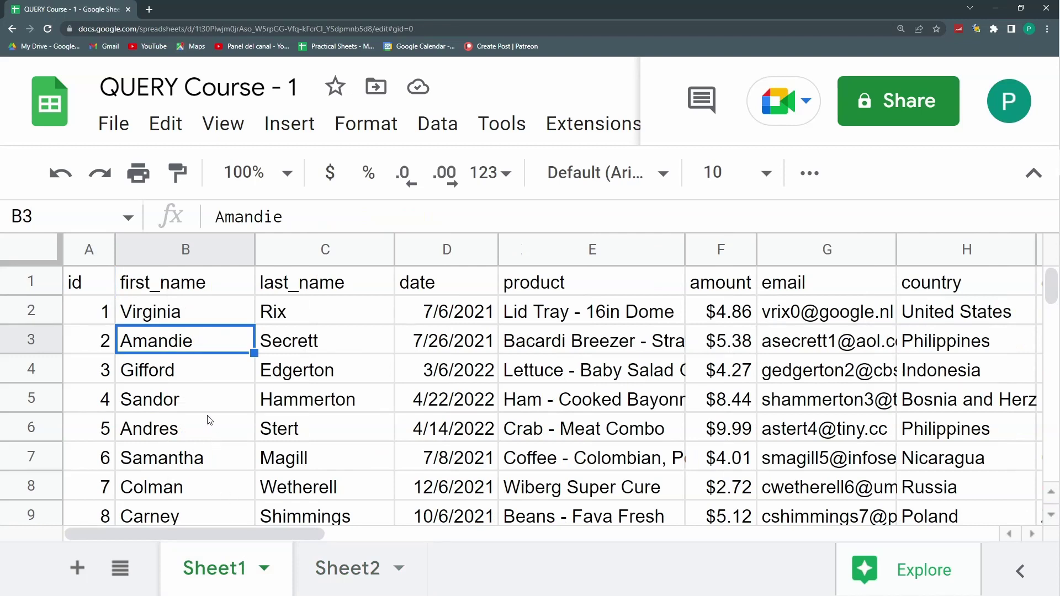
drag(95, 276, 188, 376)
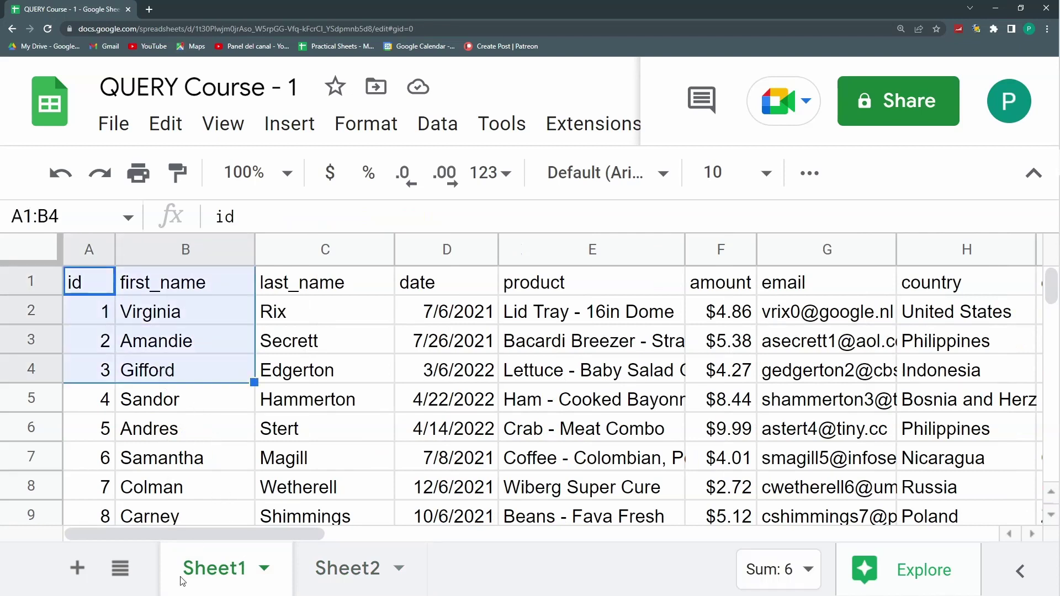
double_click(215, 575)
text(Source)
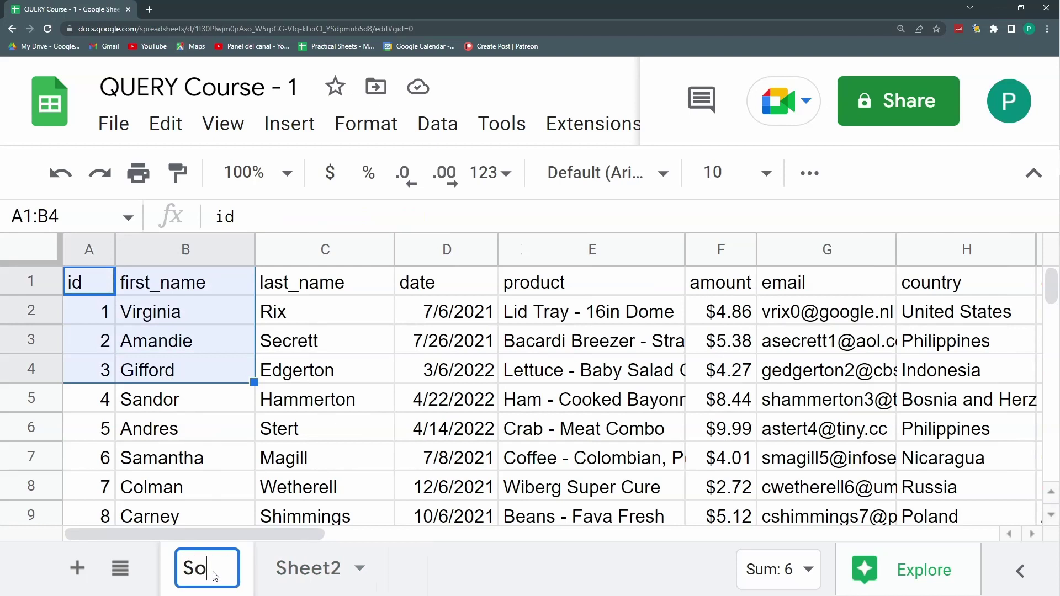
key(Return)
double_click(351, 571)
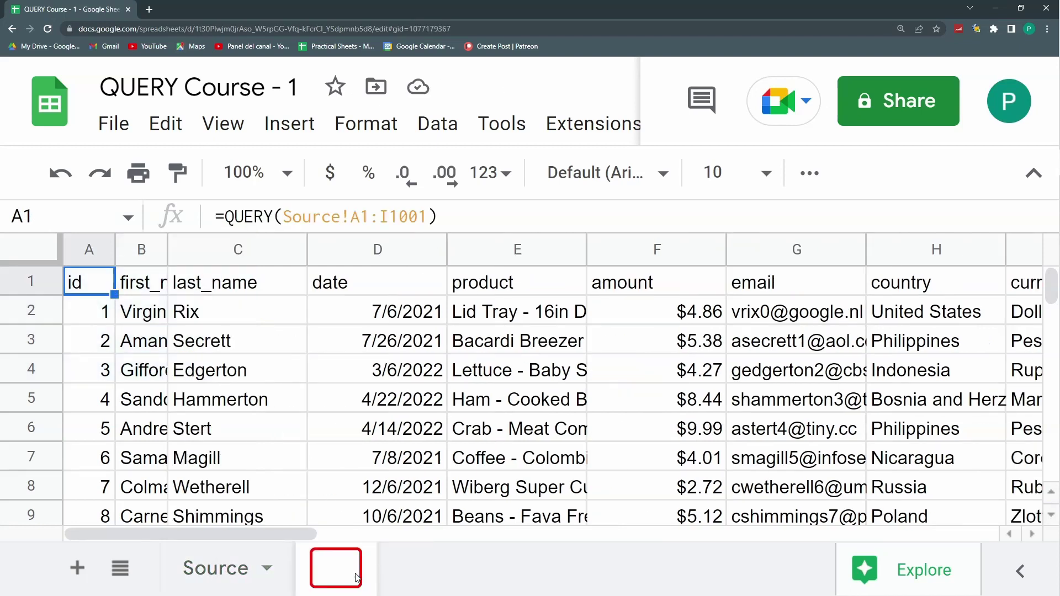
text(Report)
key(Return)
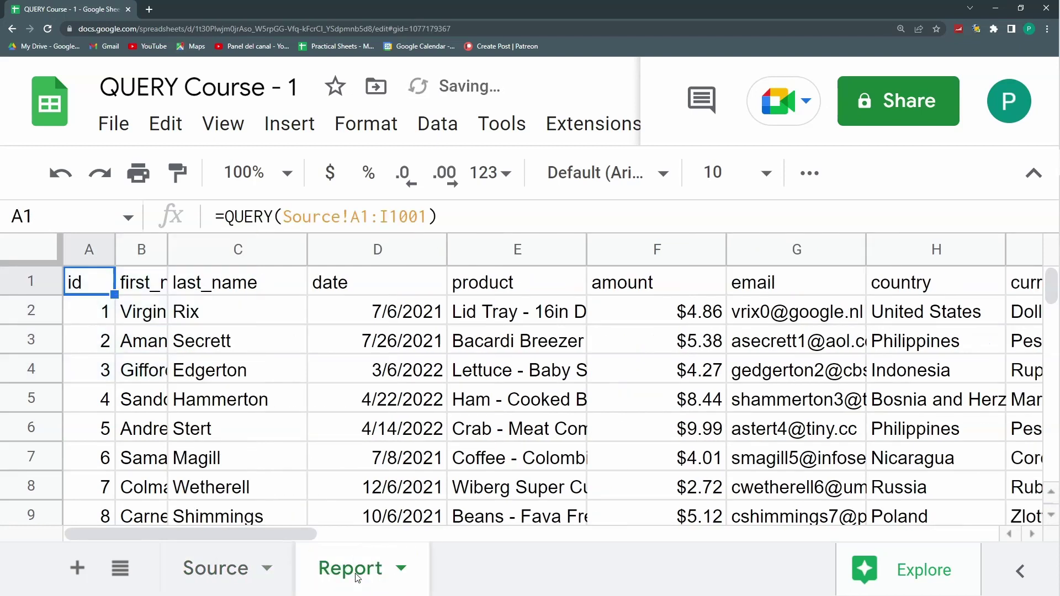
click(430, 217)
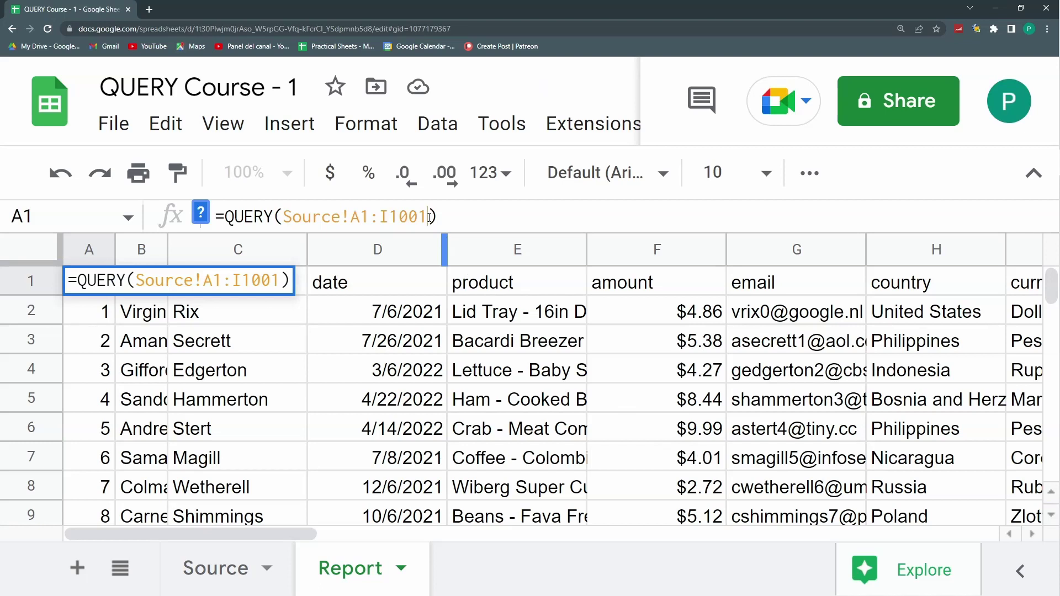
Zoom the page in and open A1's =QUERY(Source!A1:I1001) for editing
key(ctrl+plus)
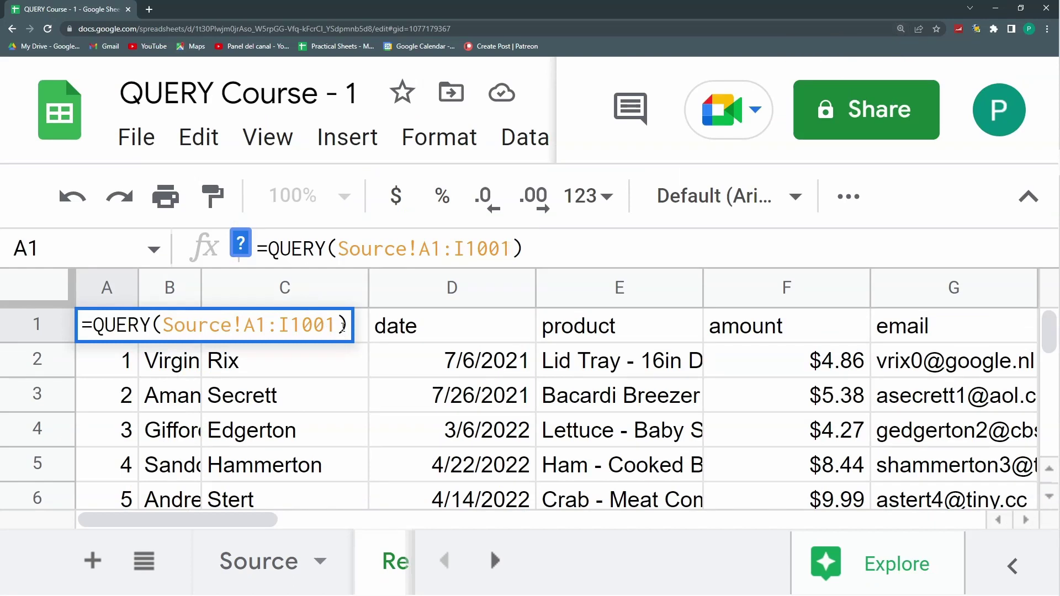
click(331, 332)
click(98, 329)
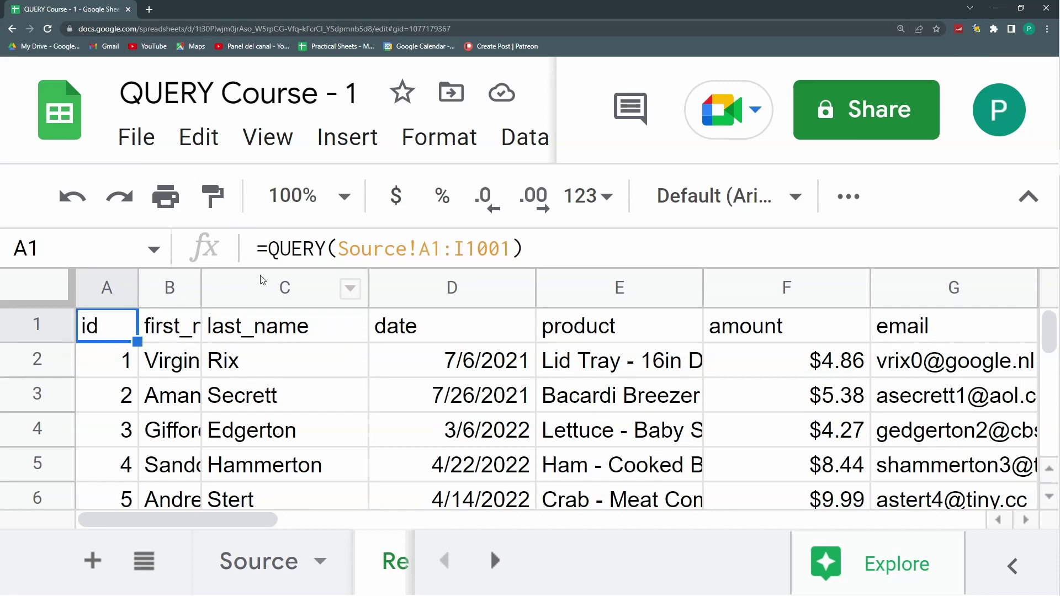
click(512, 250)
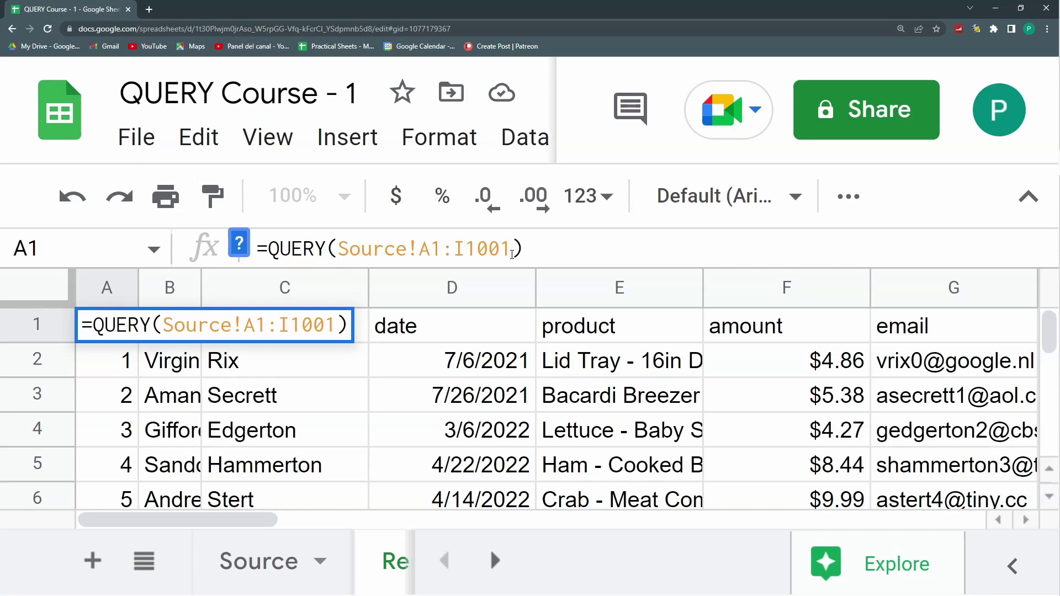
Change the formula to =QUERY(Source!A1:I1001,"") and place the cursor between the quotes
text(,)
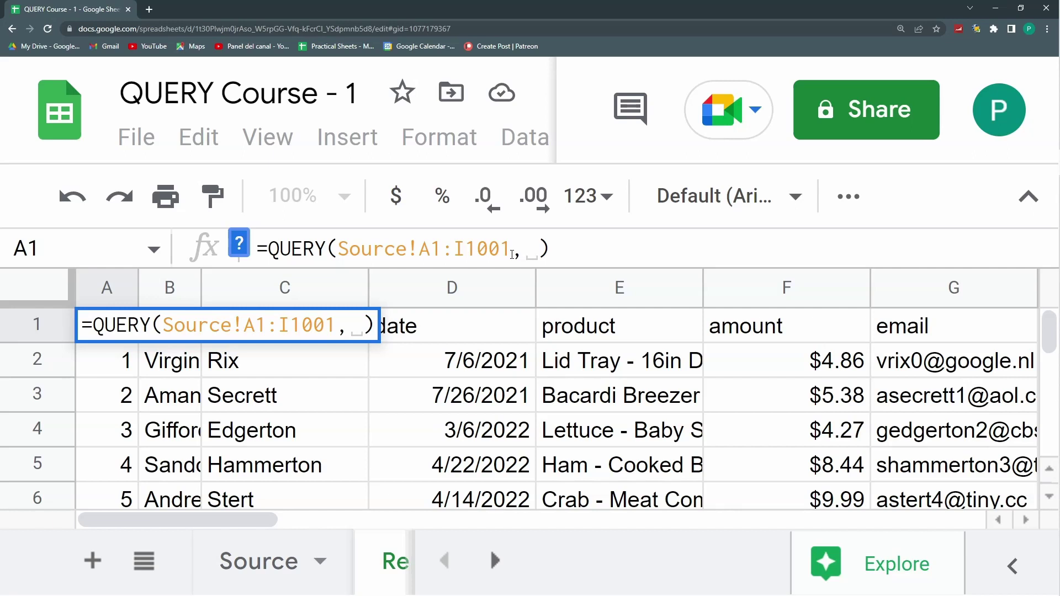
text("")
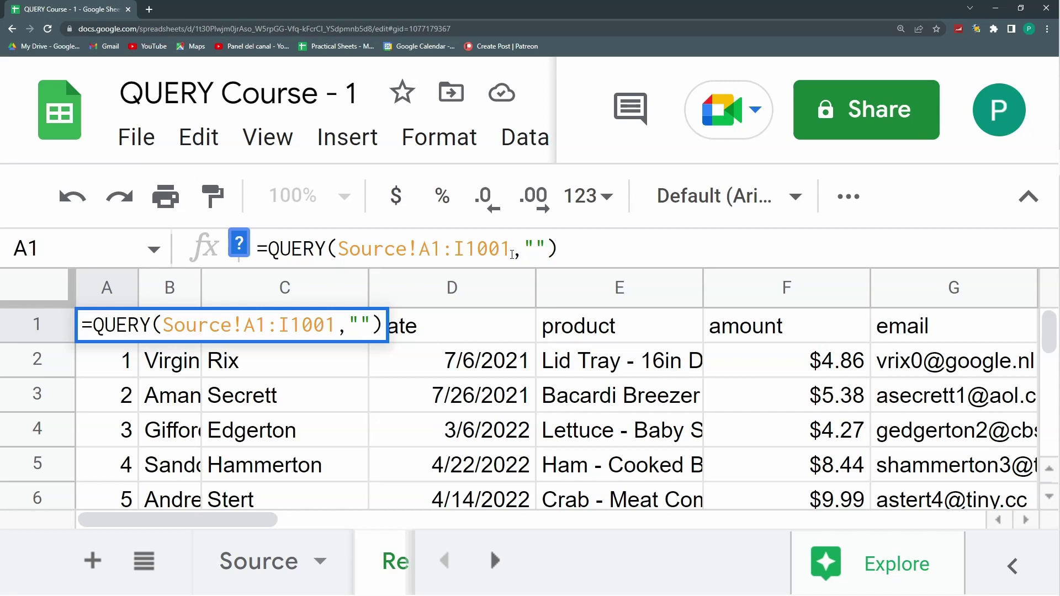
key(Return)
key(Up)
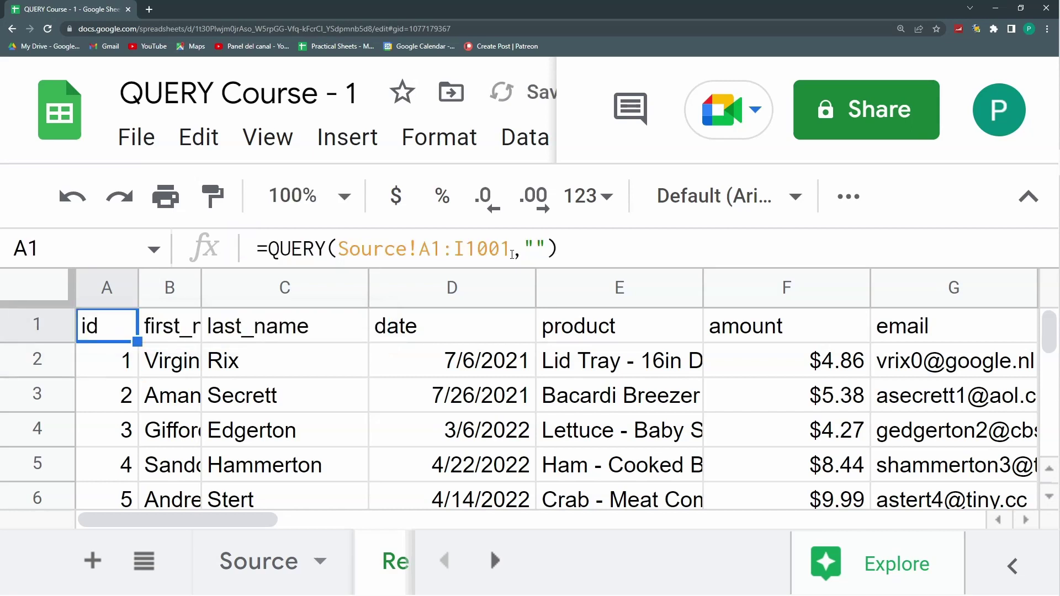
click(544, 245)
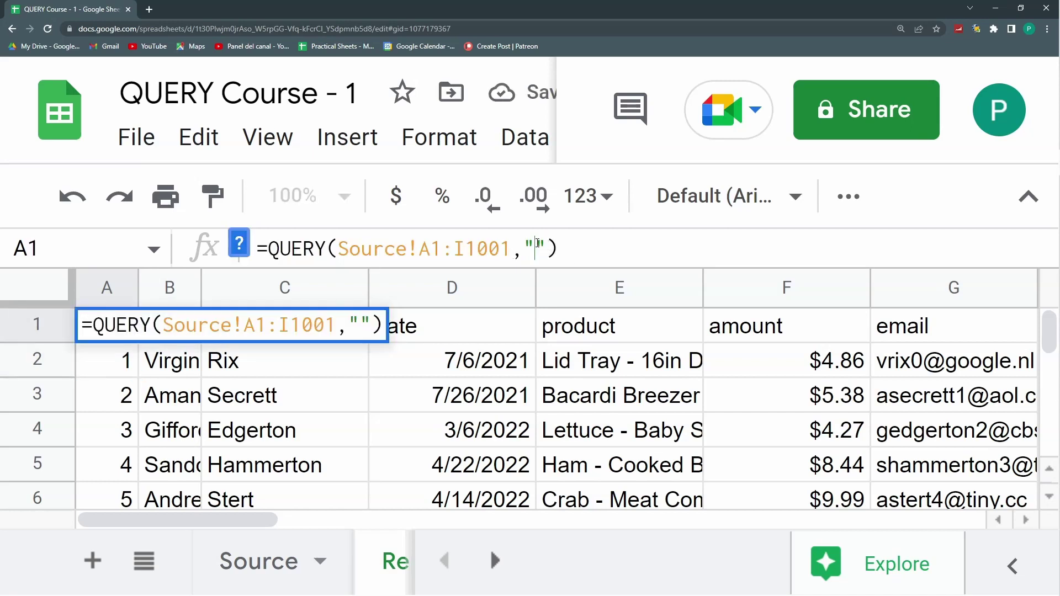
drag(544, 245, 523, 246)
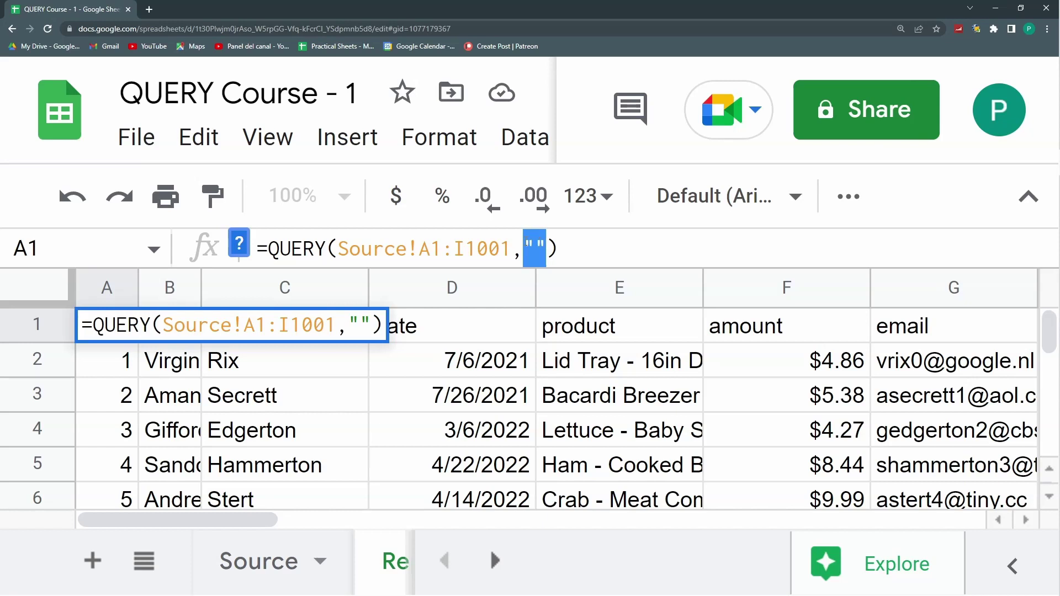
click(537, 245)
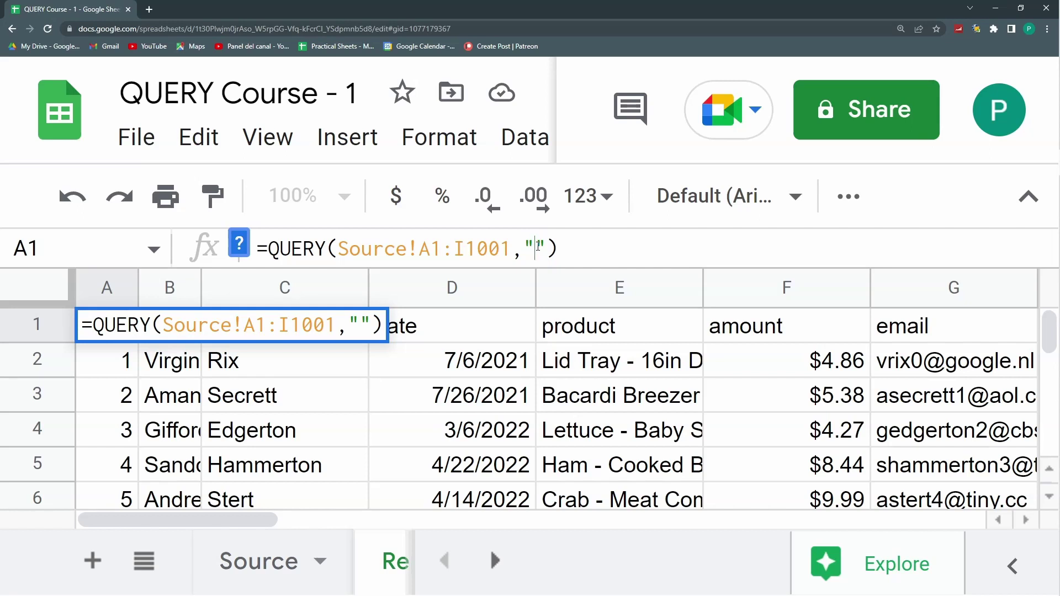
Enter "SELECT *" as the query string and review the asterisk in the formula
text(SELECT)
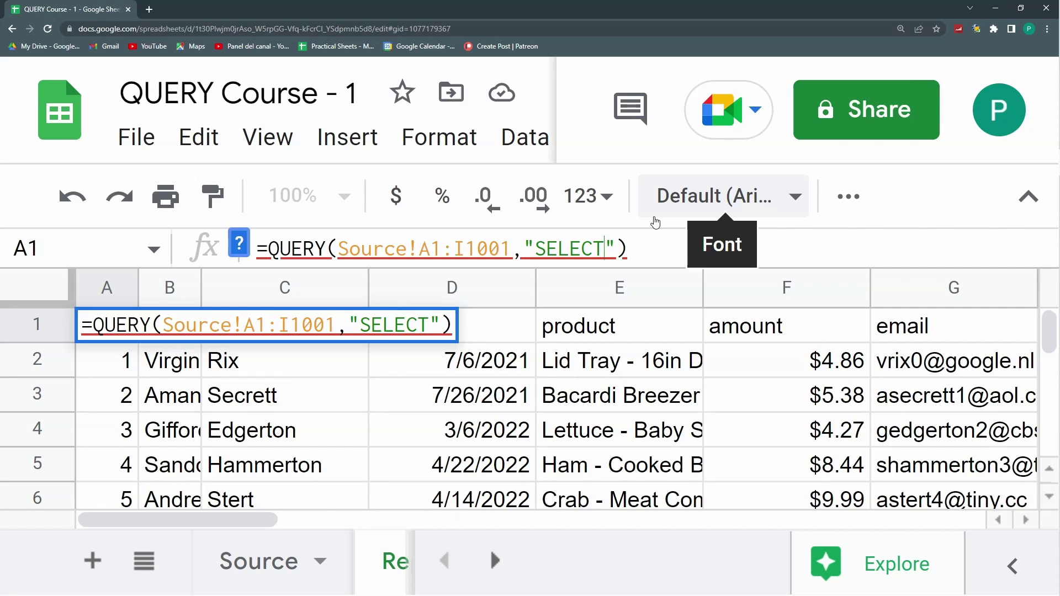
text(*)
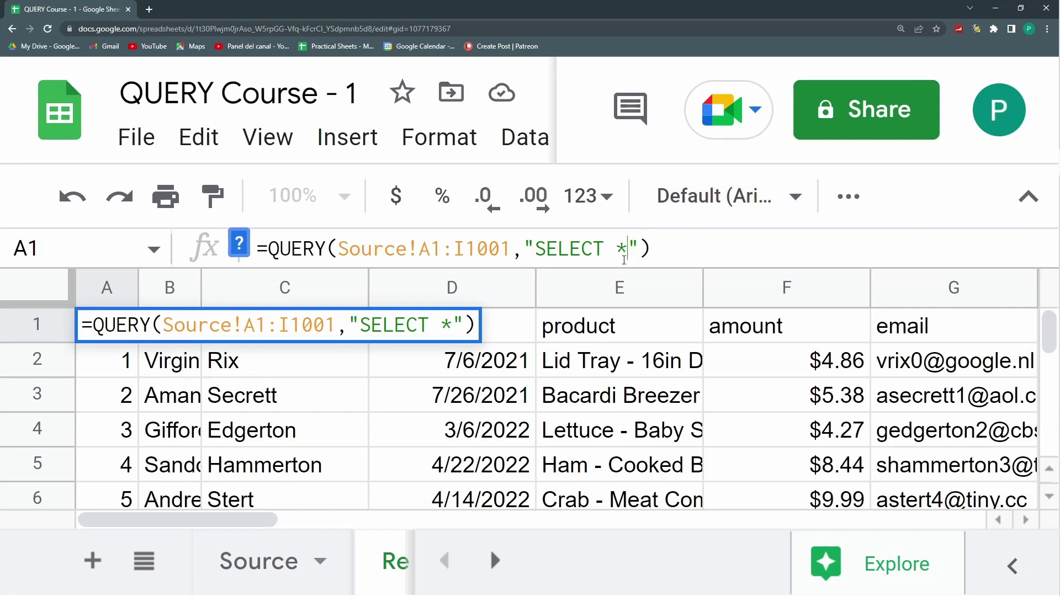
key(Return)
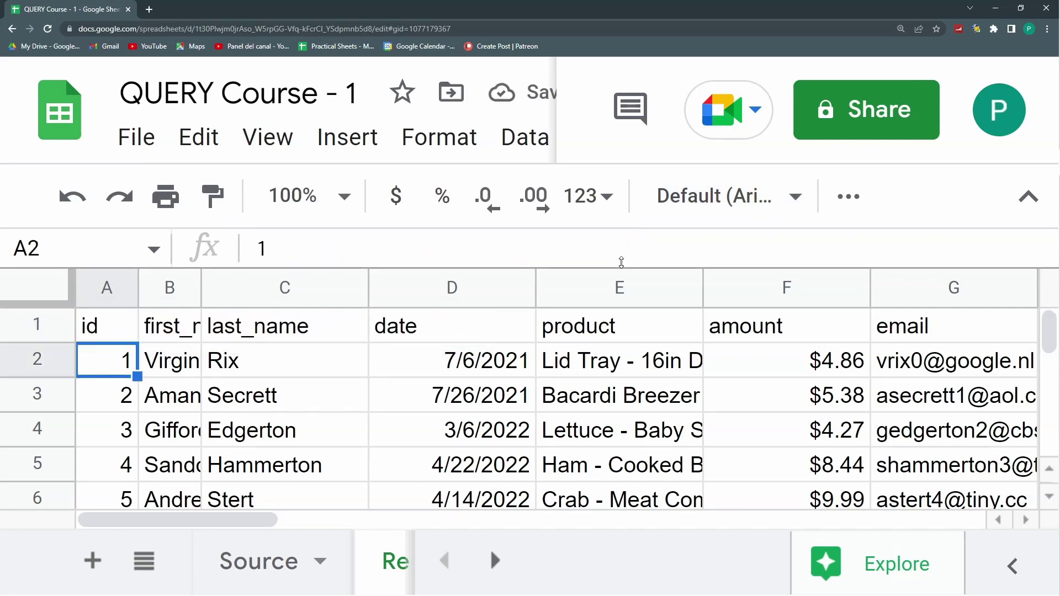
click(127, 334)
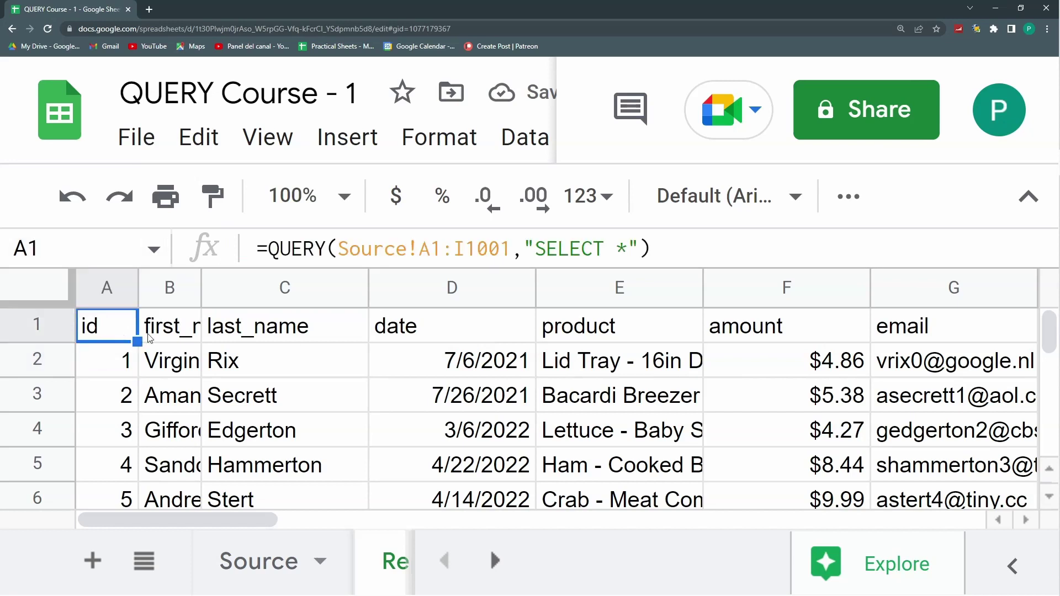
double_click(622, 248)
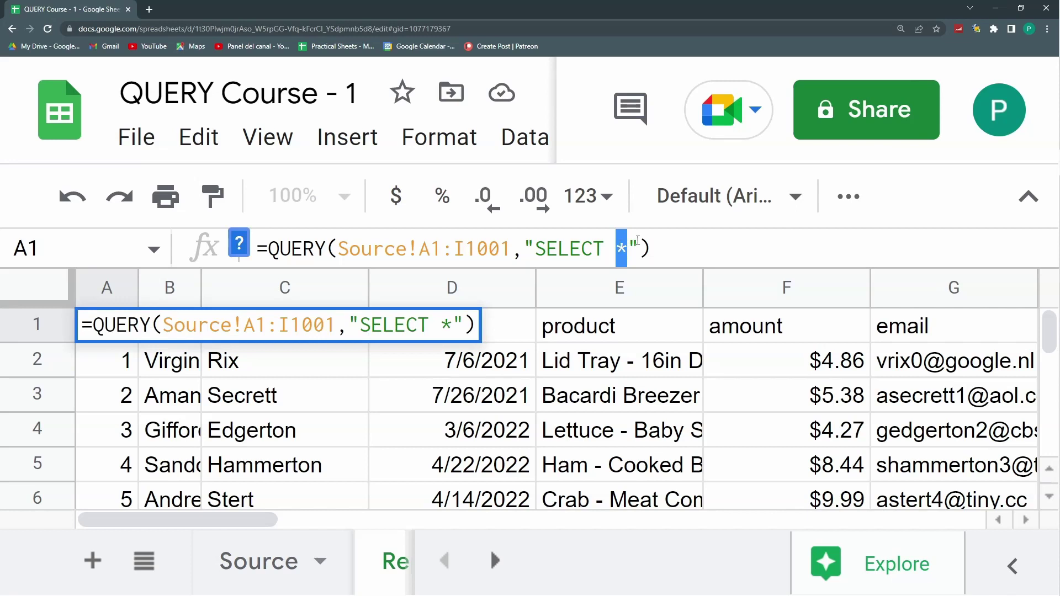
drag(637, 242, 508, 239)
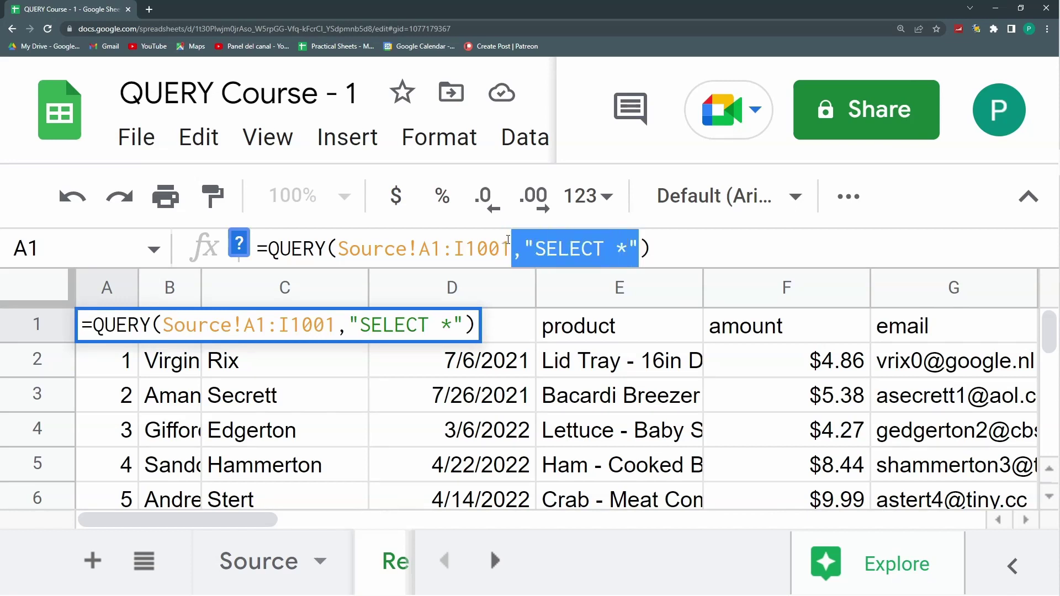
click(632, 245)
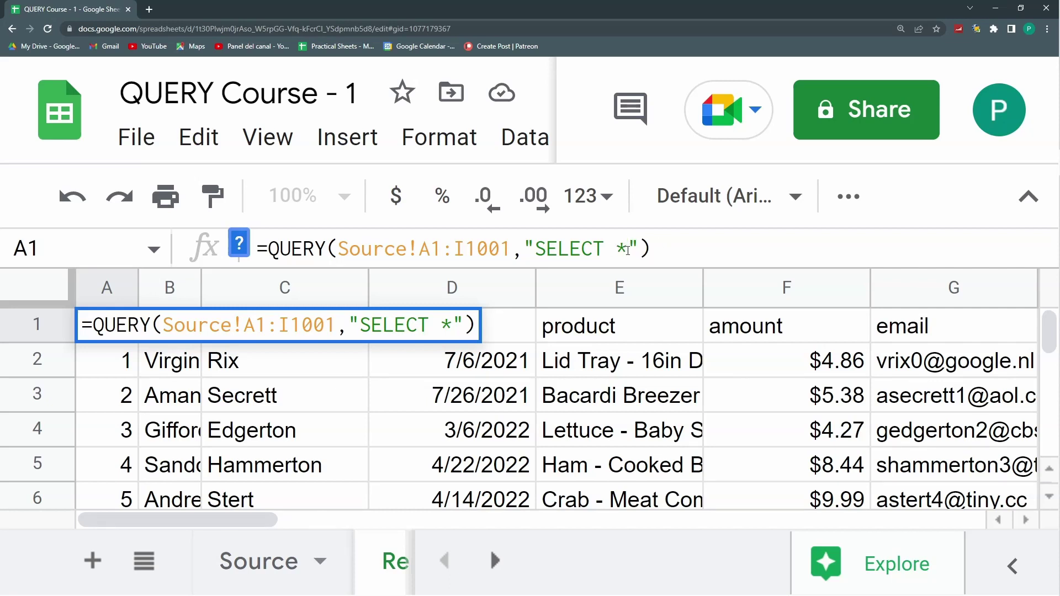
drag(629, 248, 613, 248)
click(627, 251)
Make a first, cancelled attempt to replace the * in the query string
key(Return)
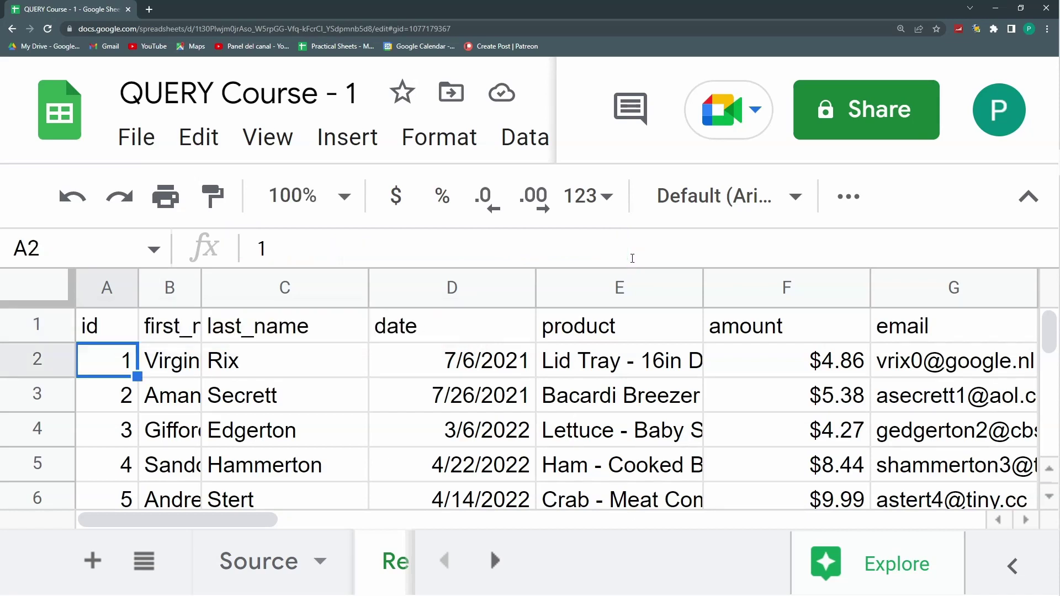
key(Up)
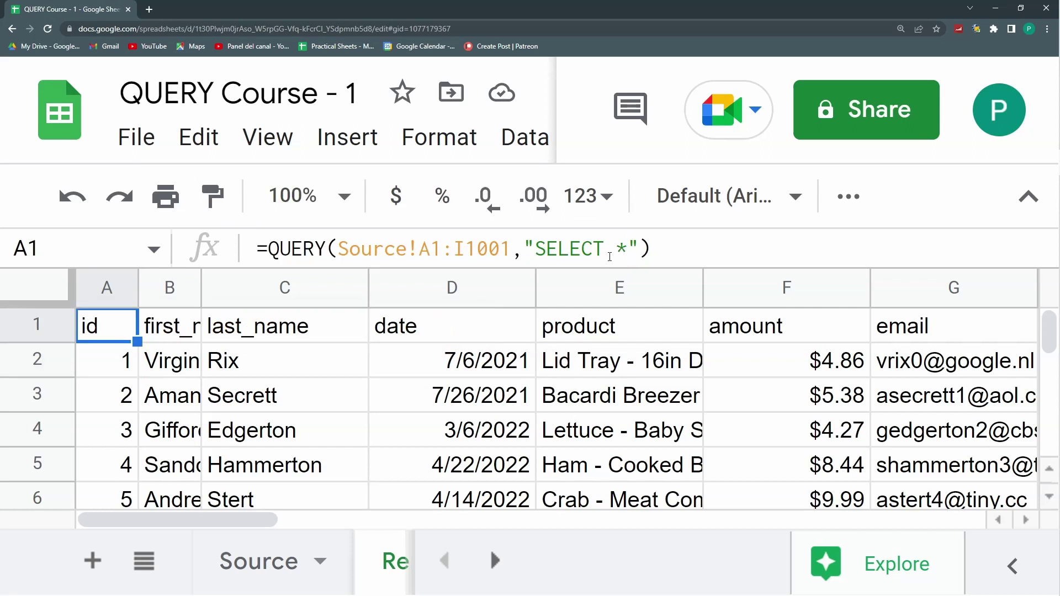
double_click(622, 248)
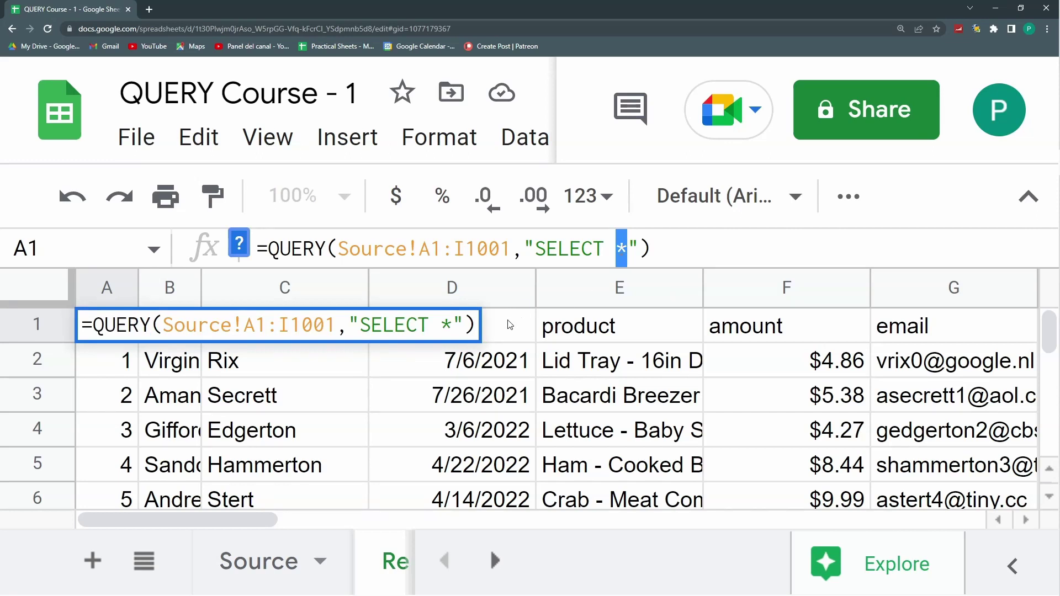
key(Escape)
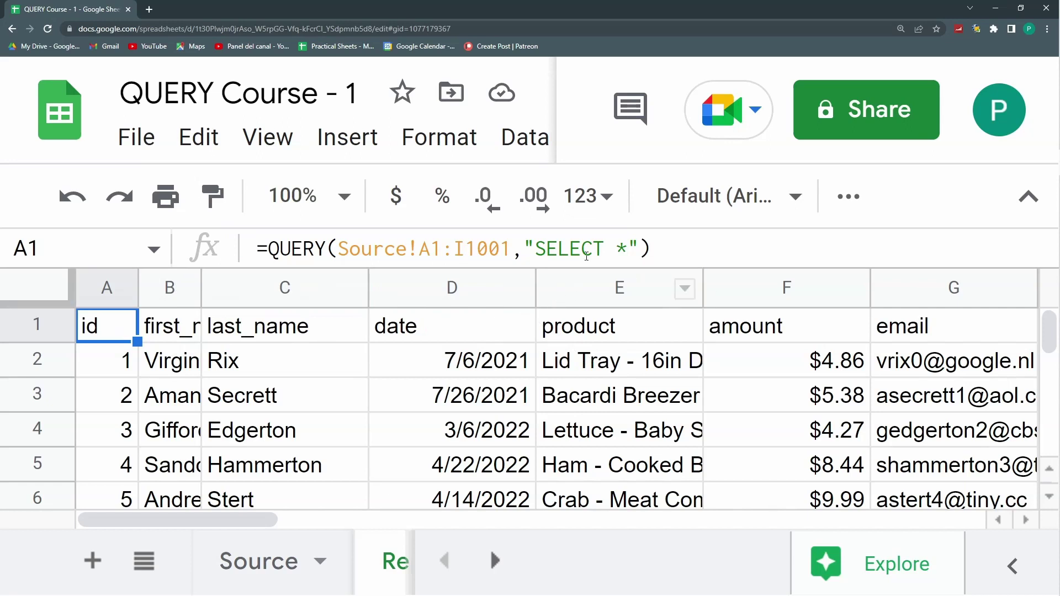
click(632, 246)
drag(630, 248, 617, 249)
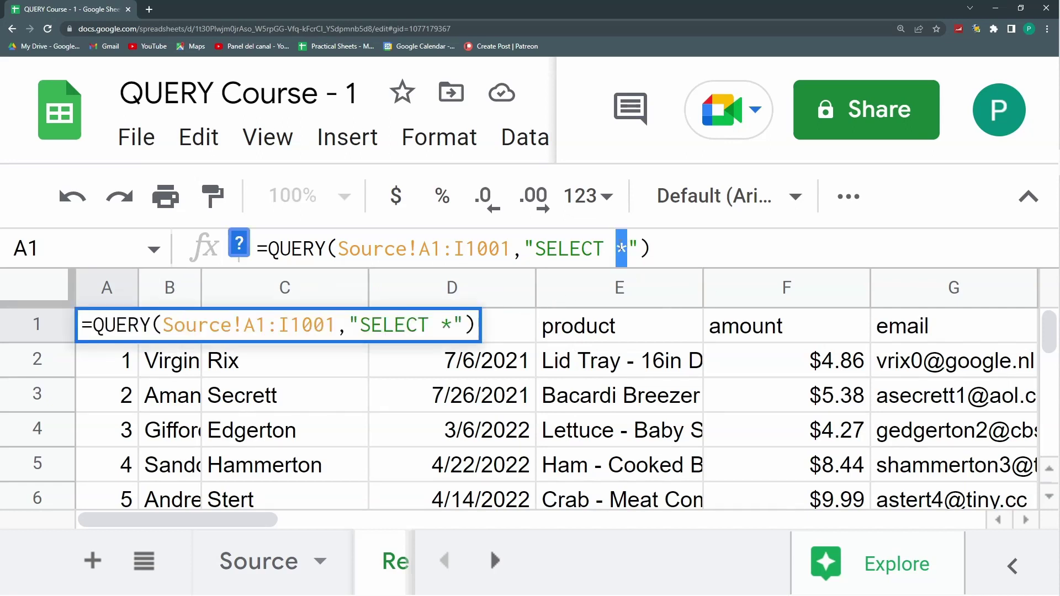
text(B)
key(ctrl+z)
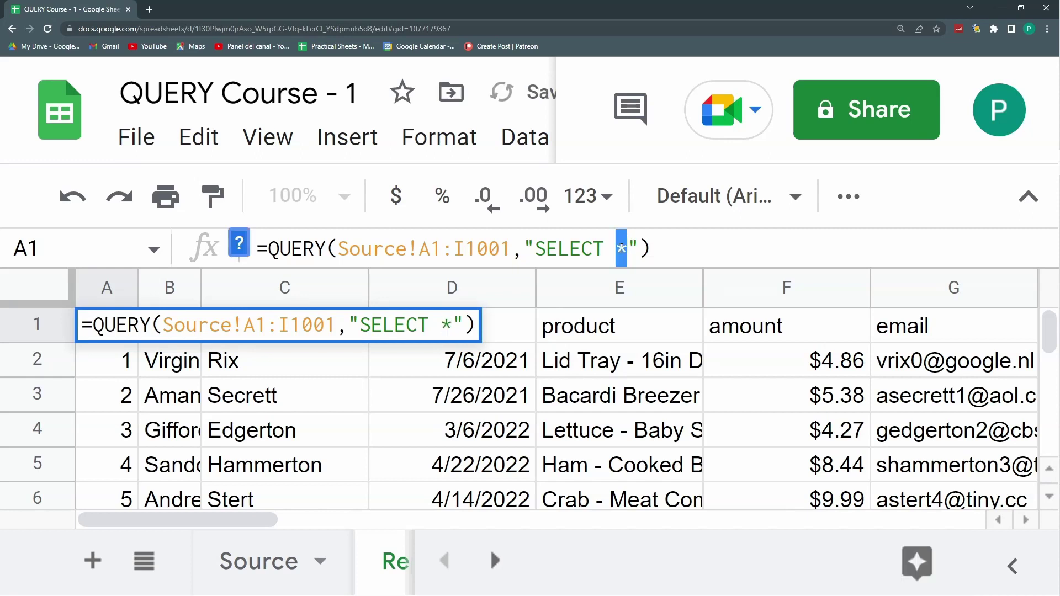
text(B,)
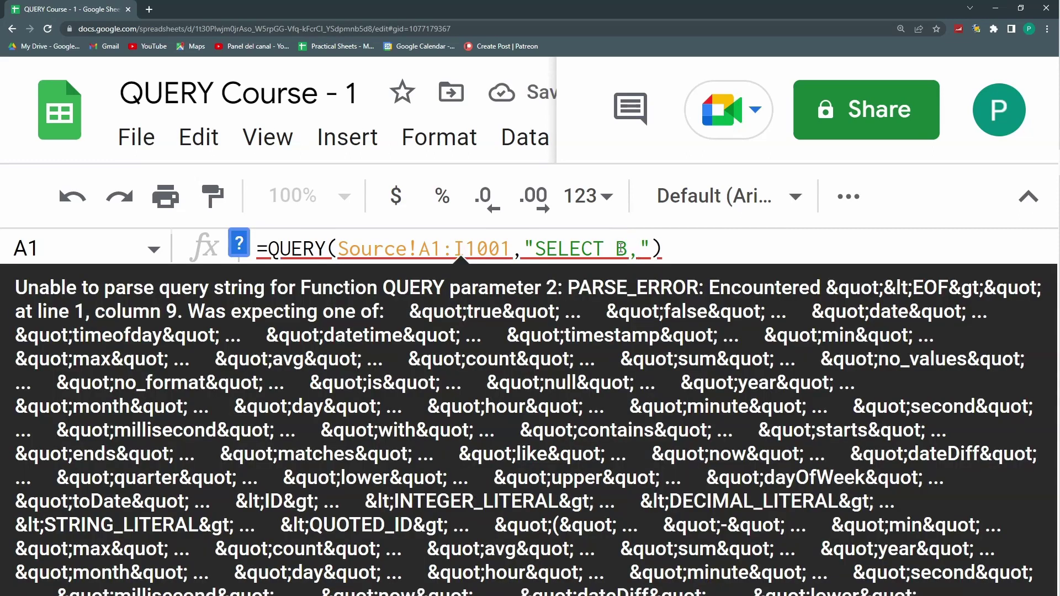
key(Escape)
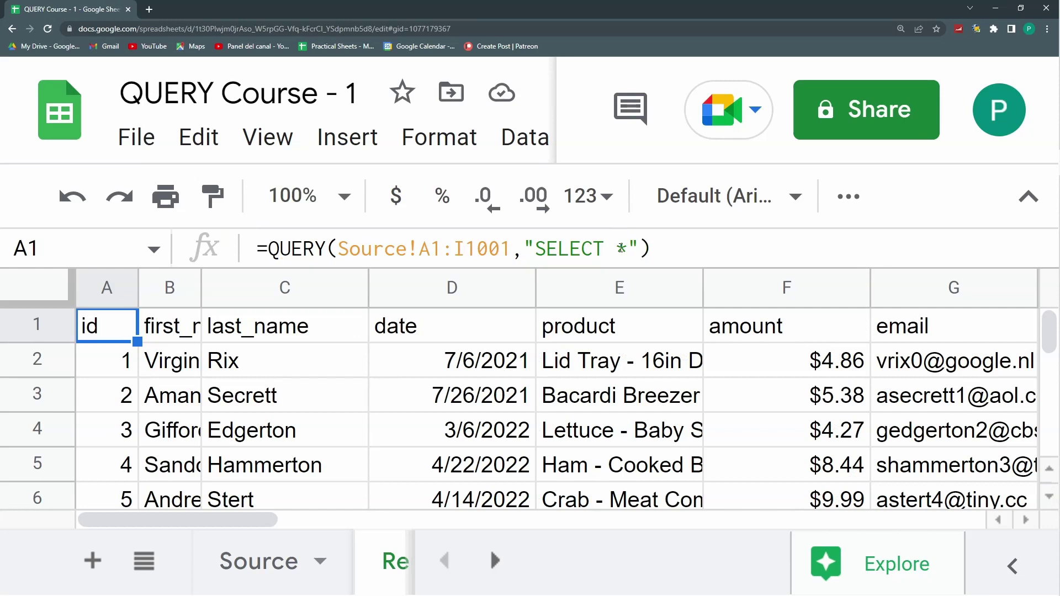
Replace * with B,C,E,F so the query reads "SELECT B,C,E,F", and run it
click(621, 248)
double_click(621, 248)
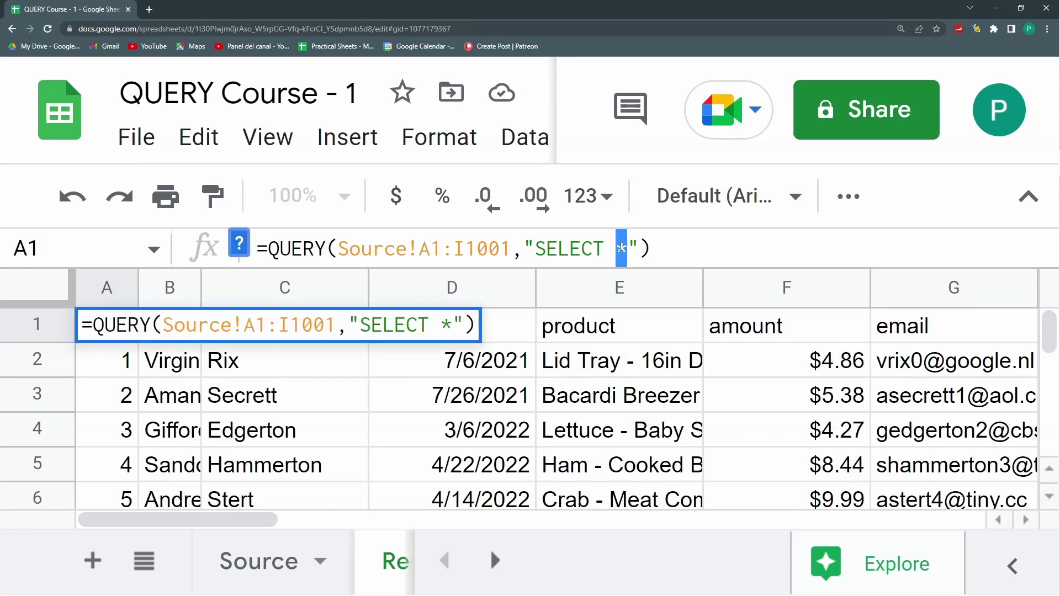
text(B)
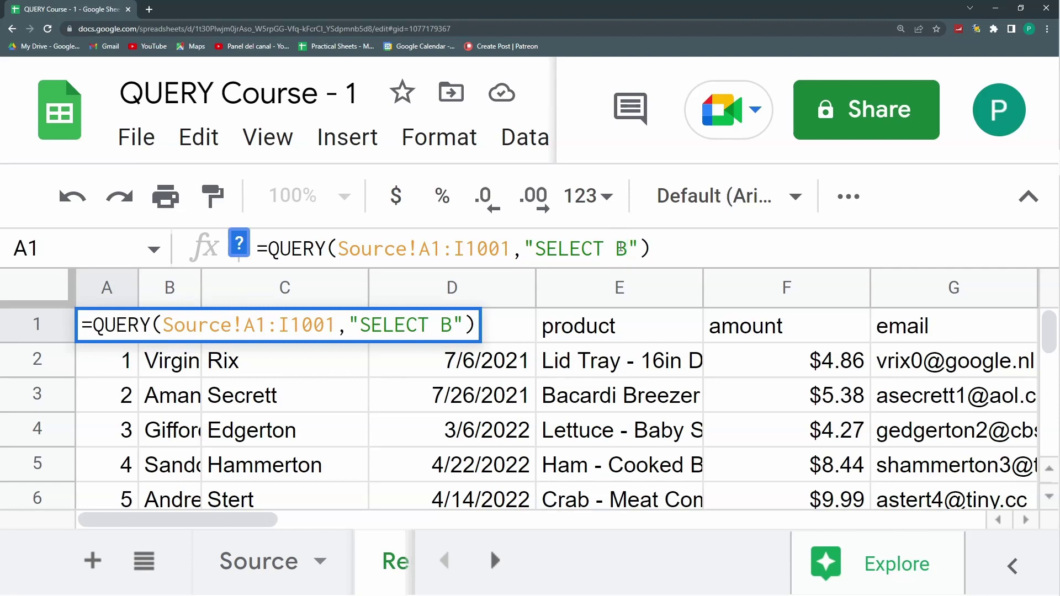
text(,c)
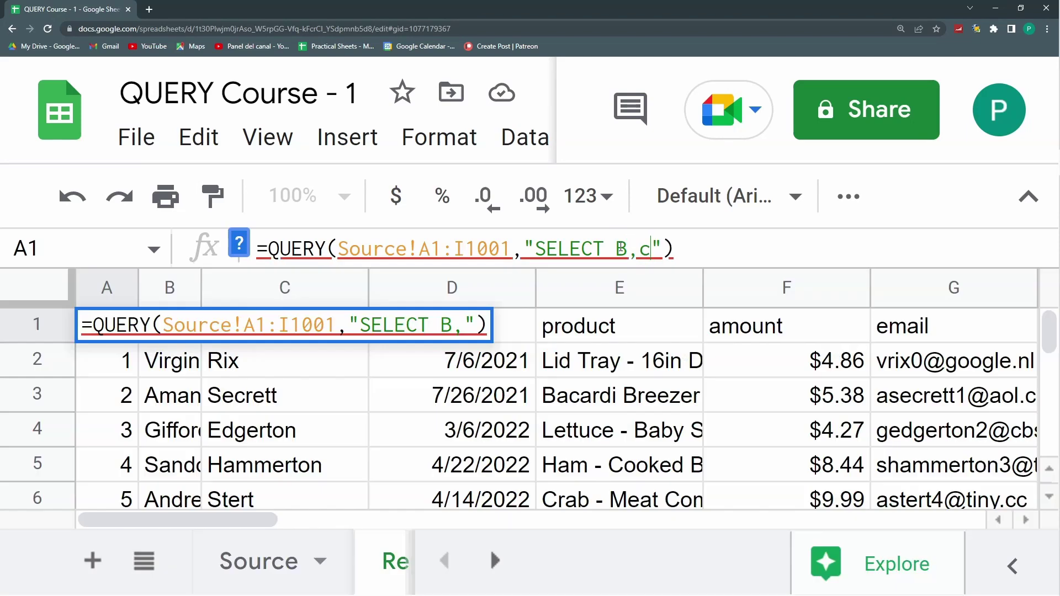
key(BackSpace)
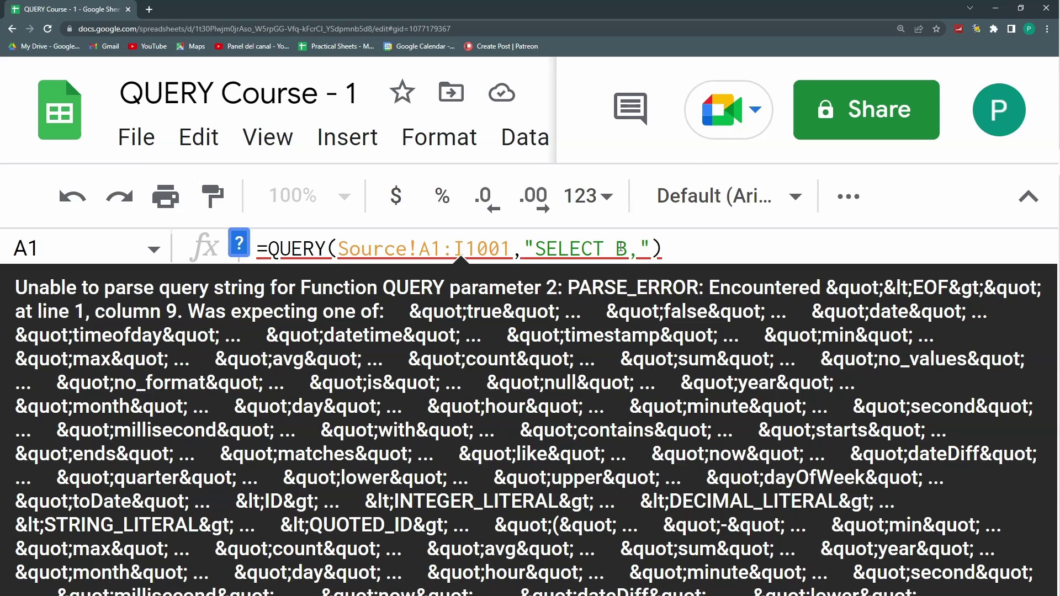
text(CM)
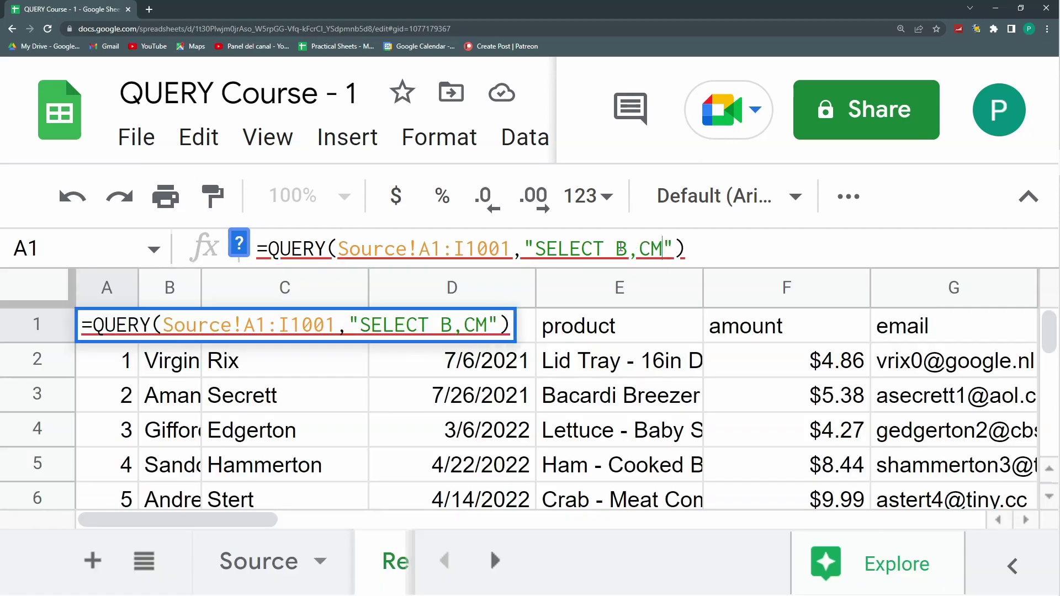
key(BackSpace)
text(,E,F)
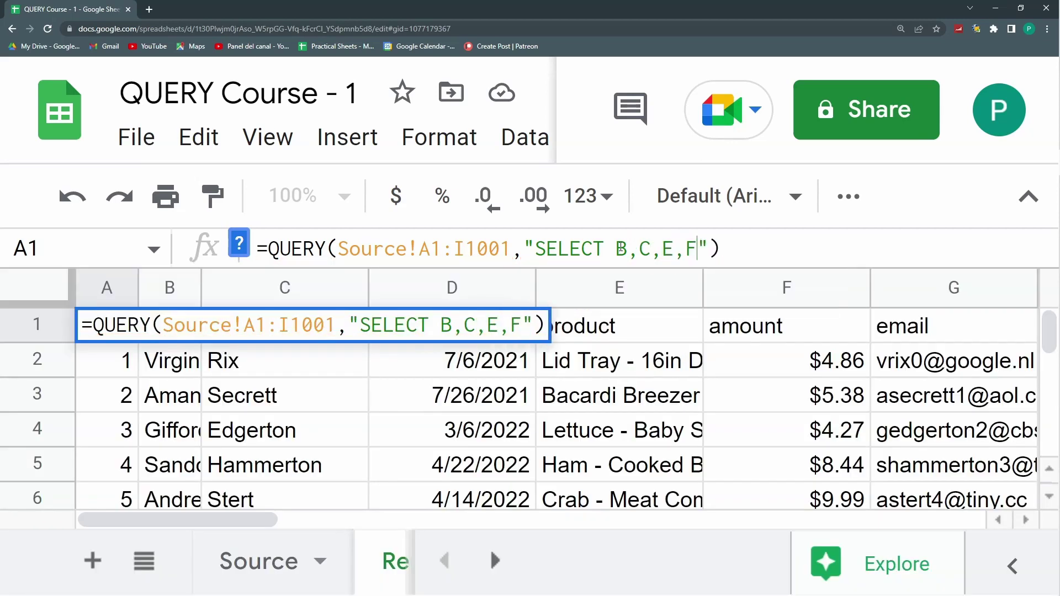
key(Return)
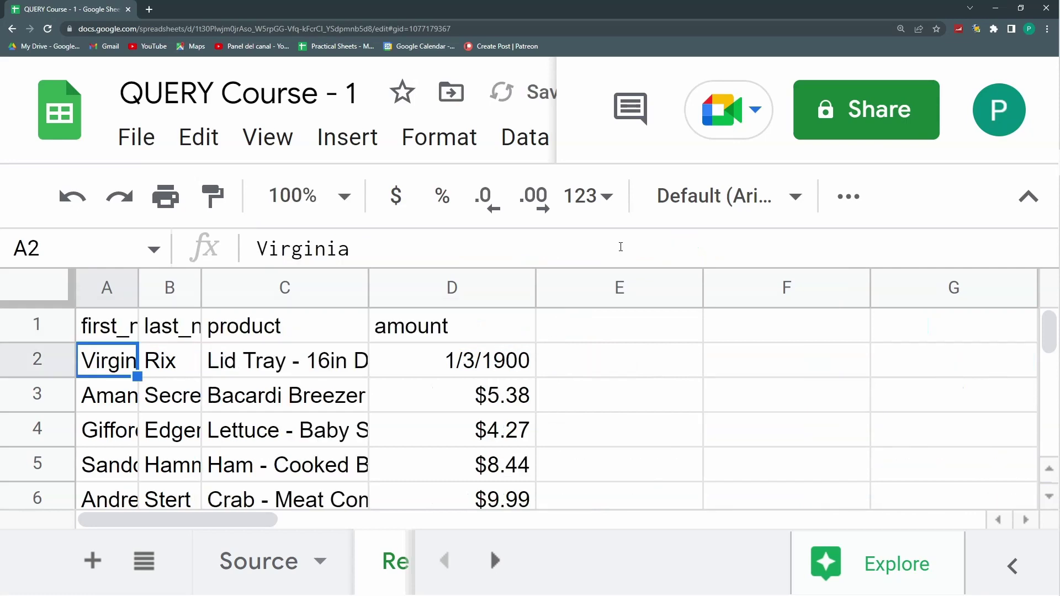
Auto-fit result columns A:D and reorder the query to SELECT F,B,C,E
drag(111, 287, 367, 291)
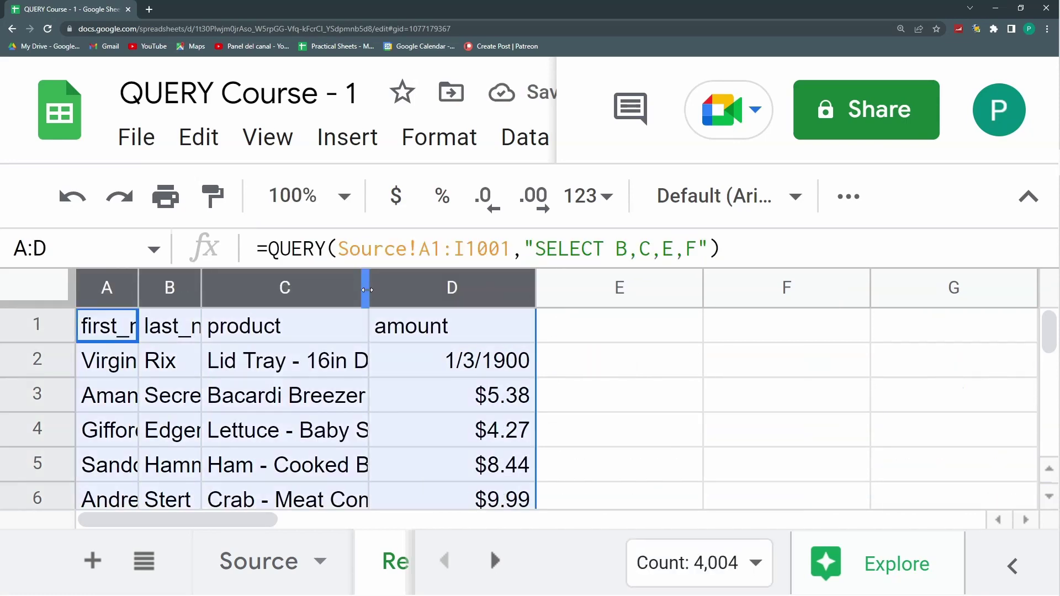
double_click(367, 290)
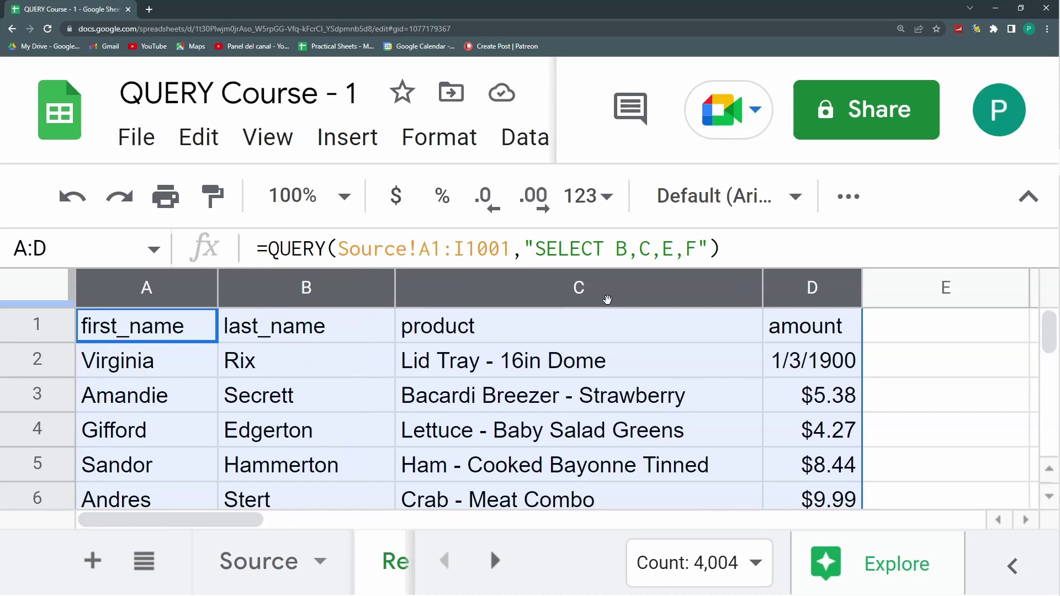
click(699, 247)
drag(699, 246, 675, 248)
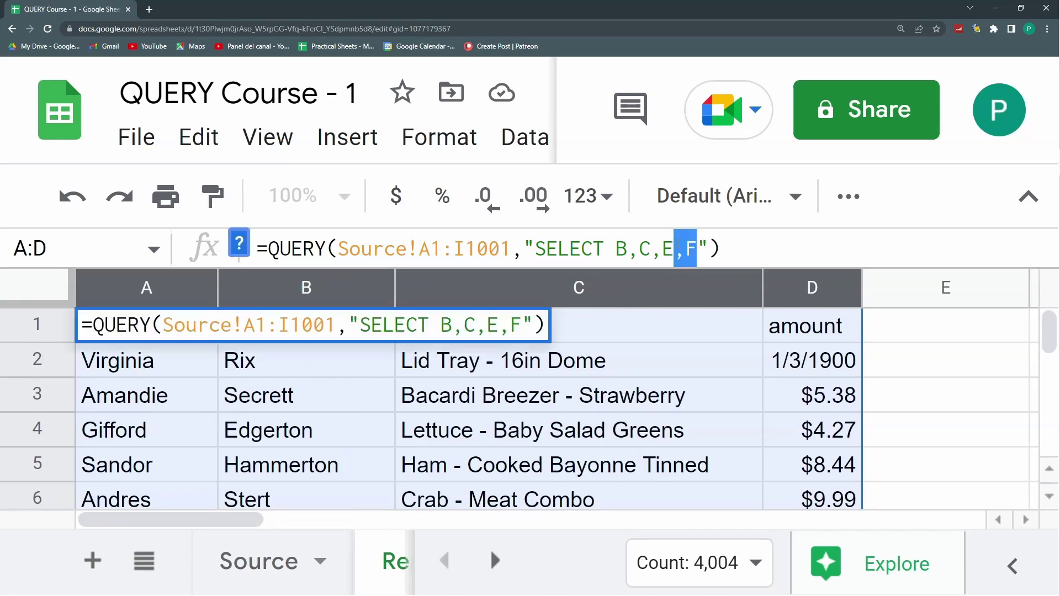
key(BackSpace)
click(616, 249)
text(F)
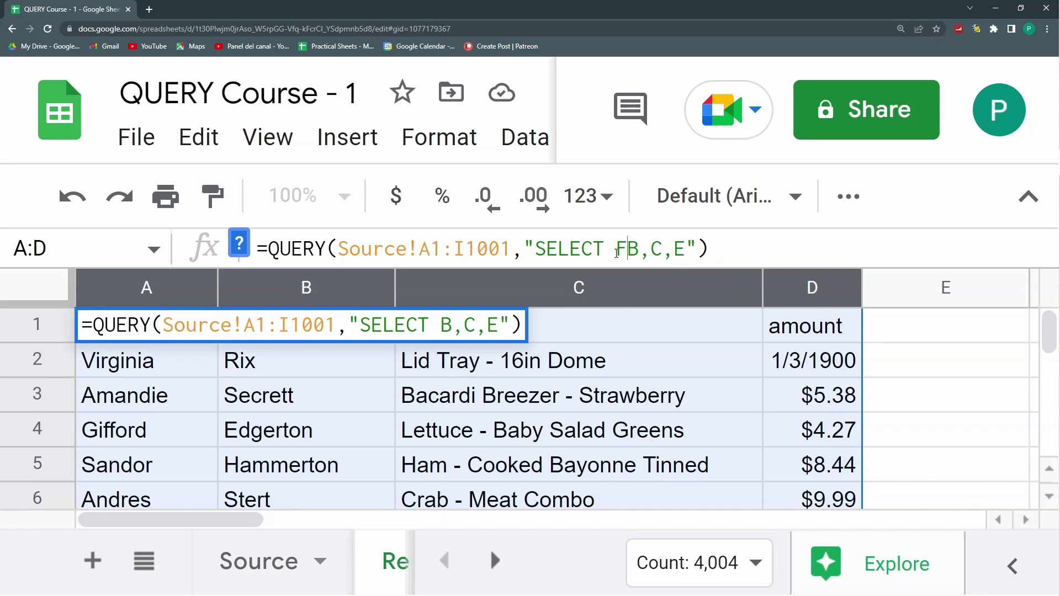
text(,)
key(Return)
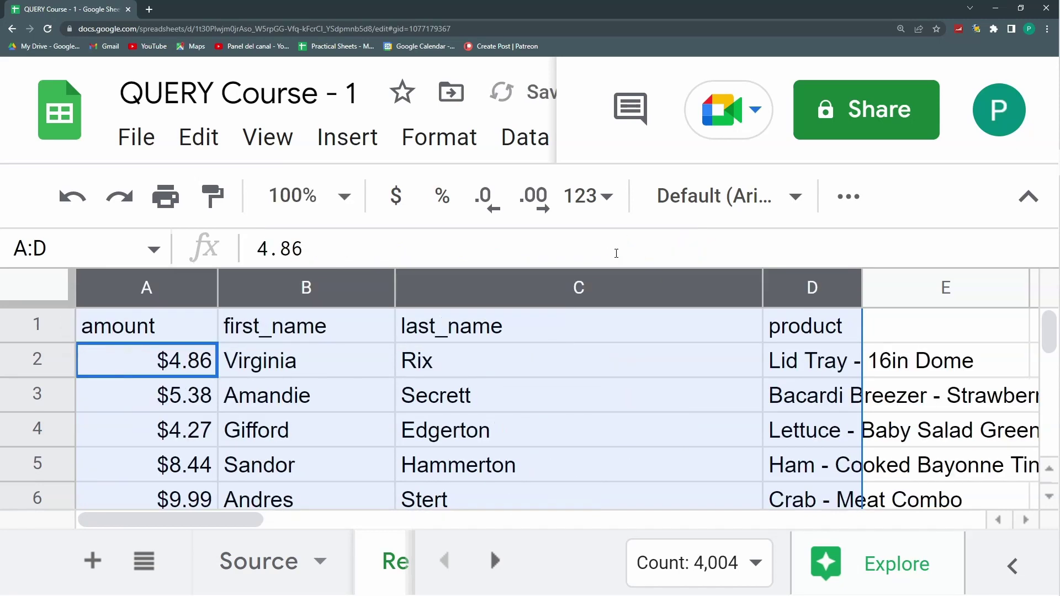
key(Up)
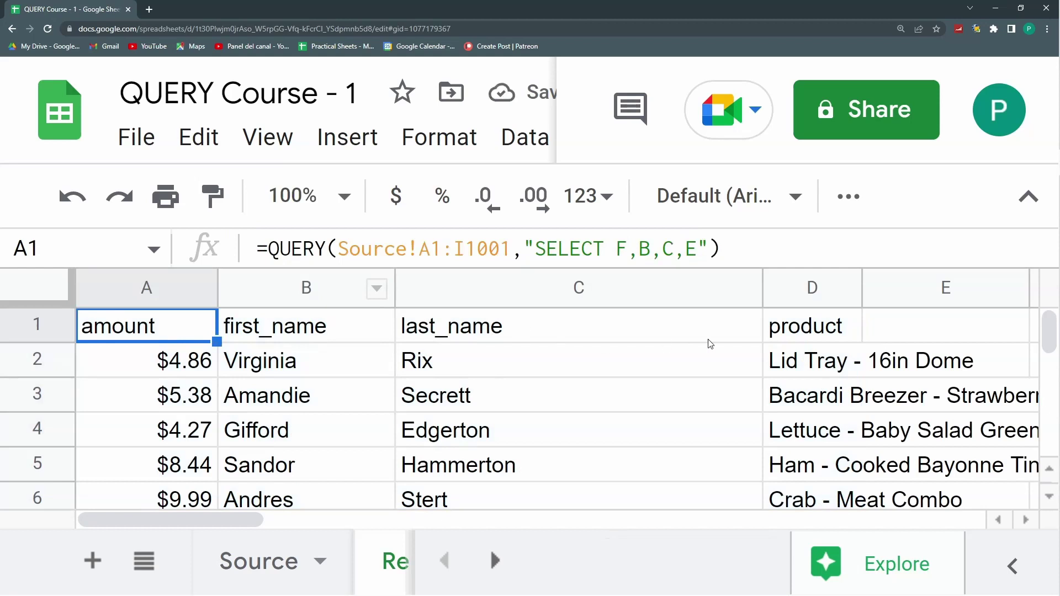
Try appending F to the column list again, then undo the resulting #VALUE! error
click(697, 248)
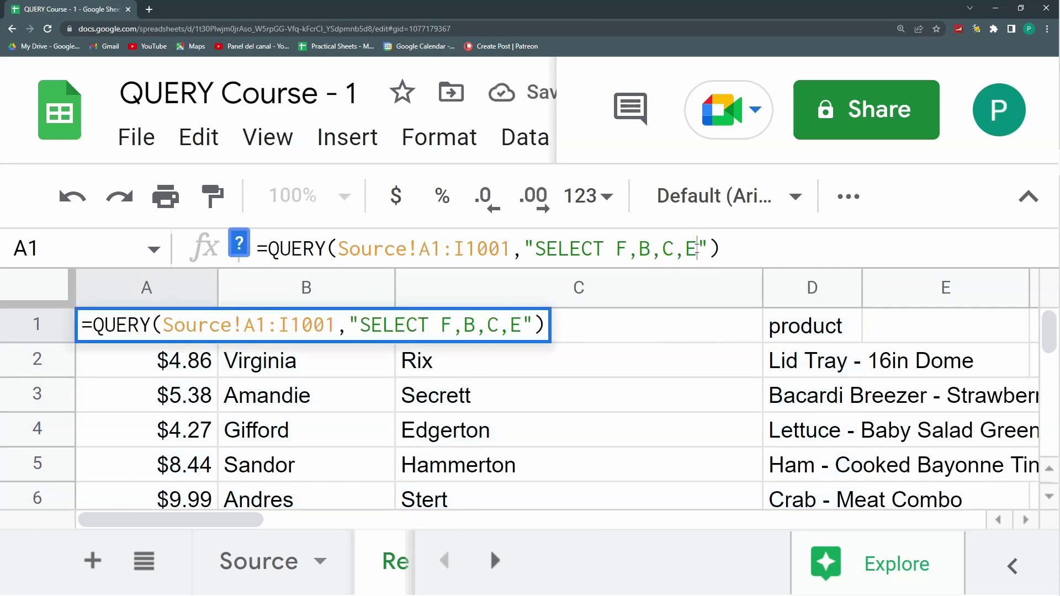
text(,F)
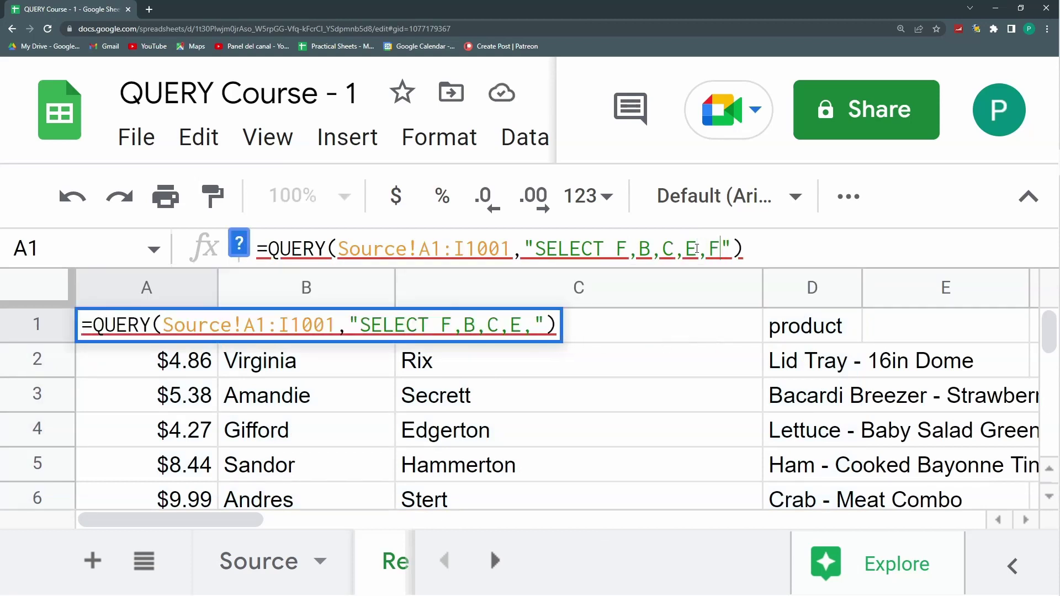
key(Return)
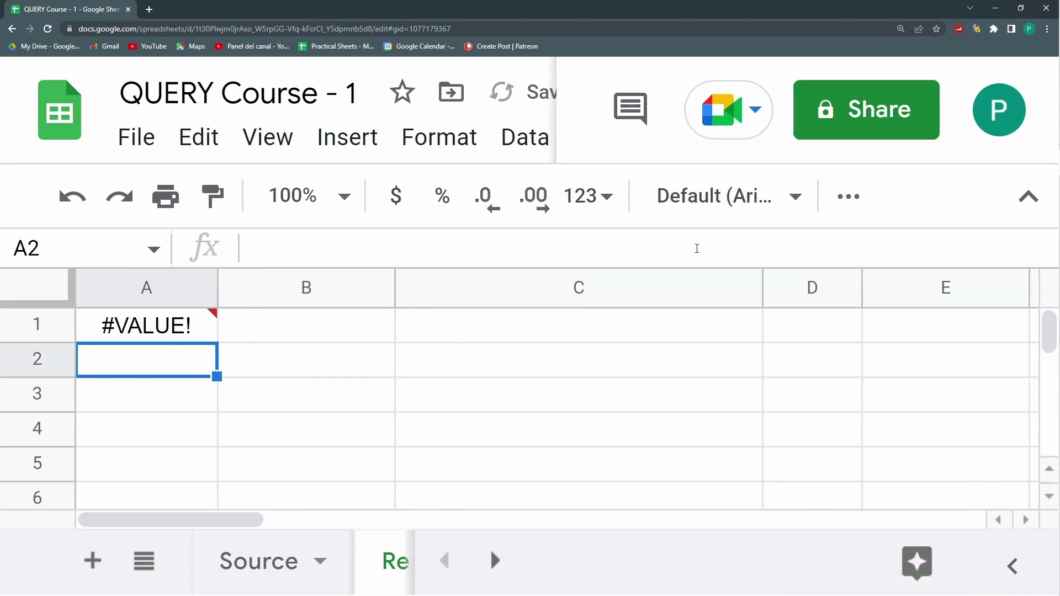
key(ctrl+z)
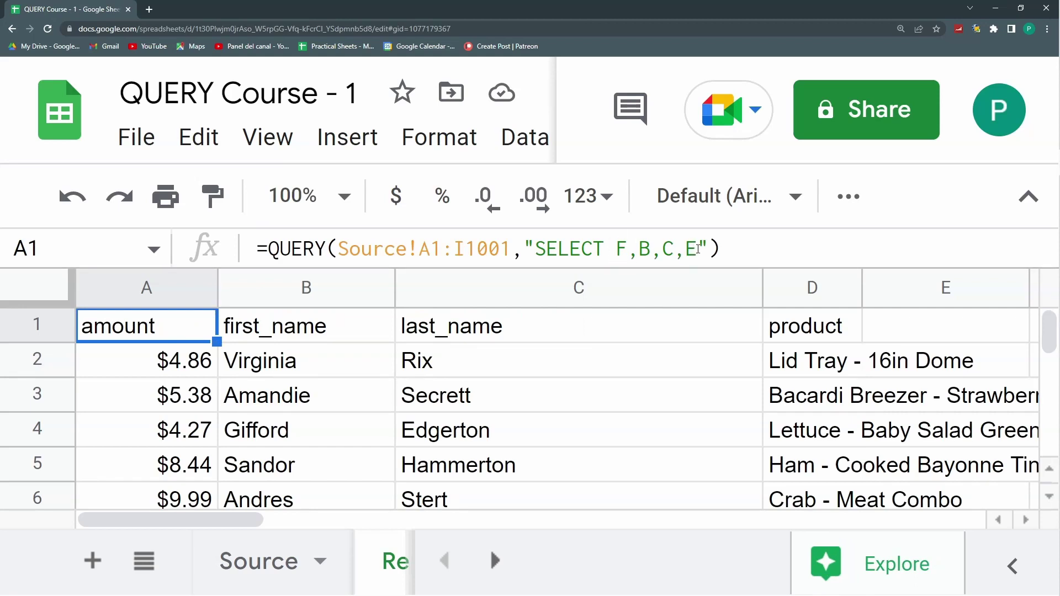
Clear the query's column list and rerun it selecting only column C
drag(697, 249, 616, 239)
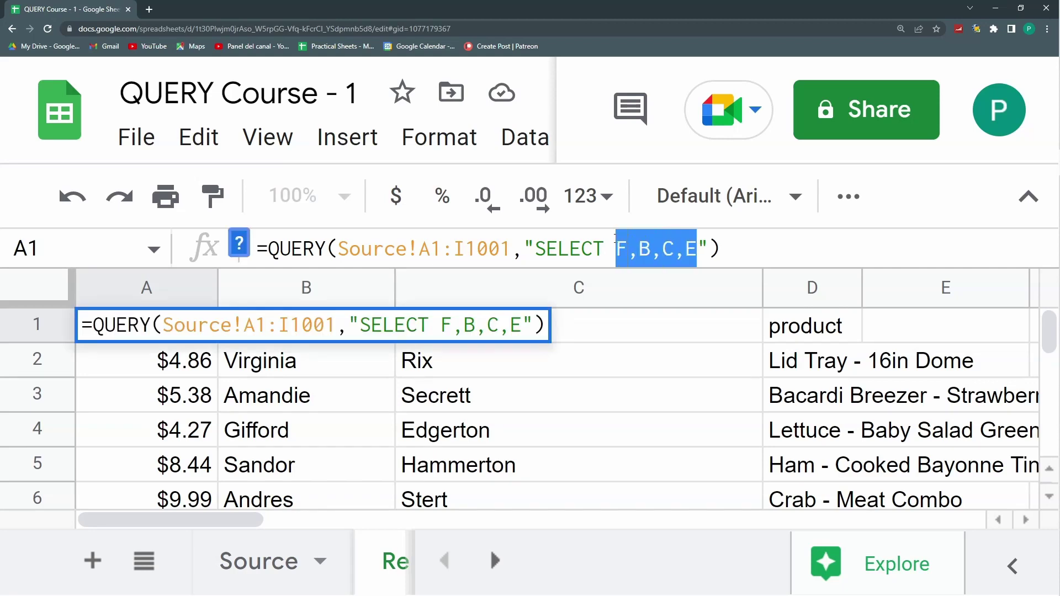
text(C)
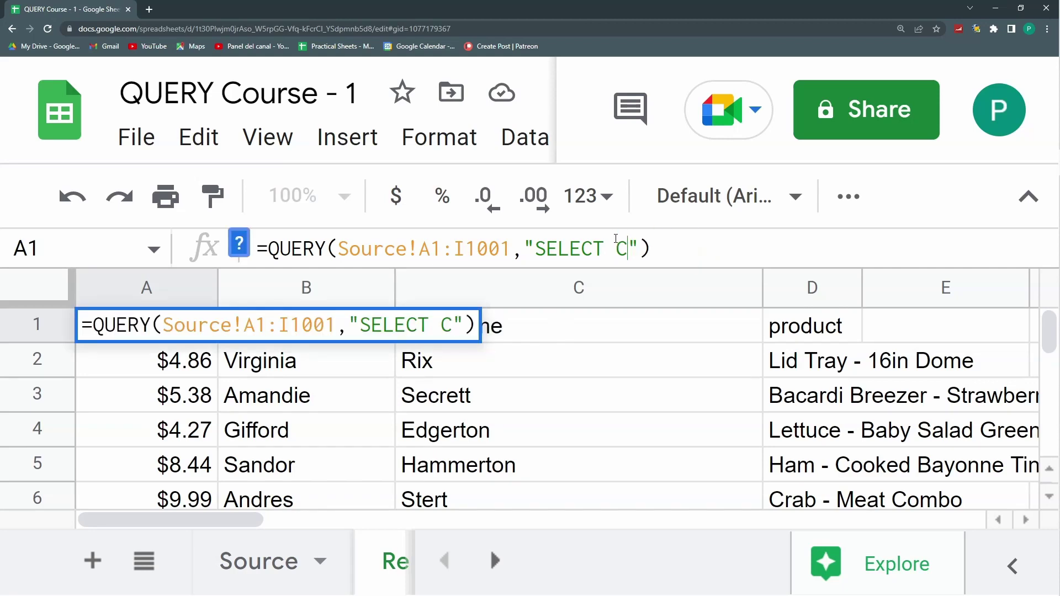
key(BackSpace)
key(BackSpace)
key(Return)
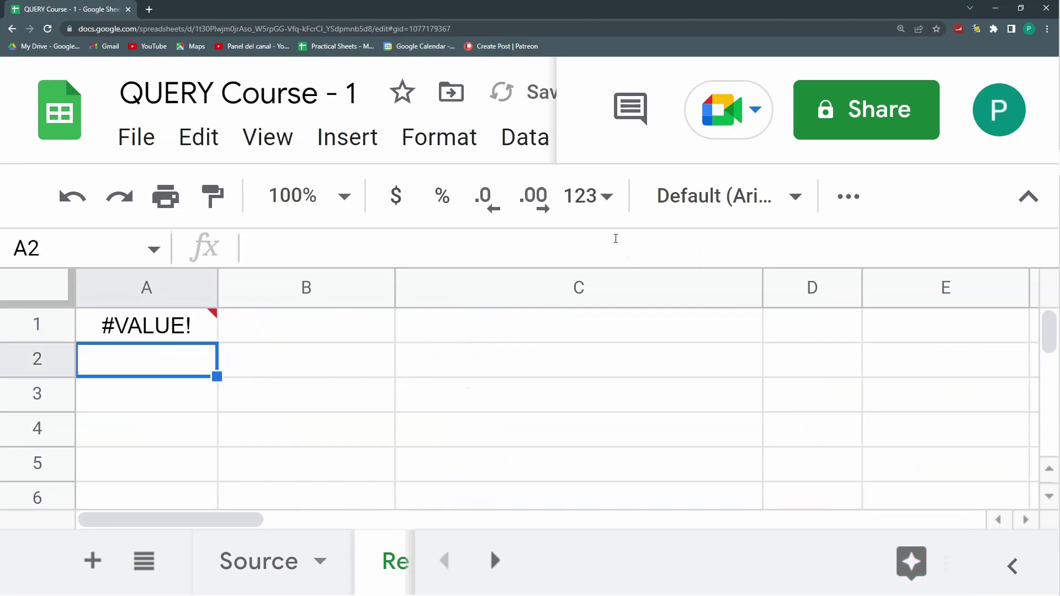
key(Up)
click(604, 246)
text(CT C"))
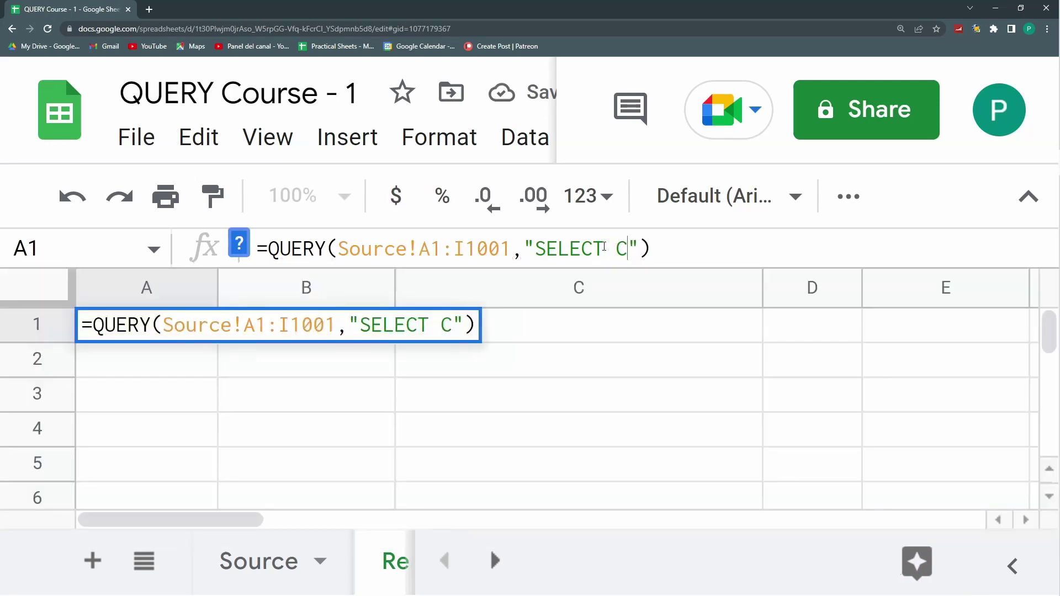
key(Return)
key(Up)
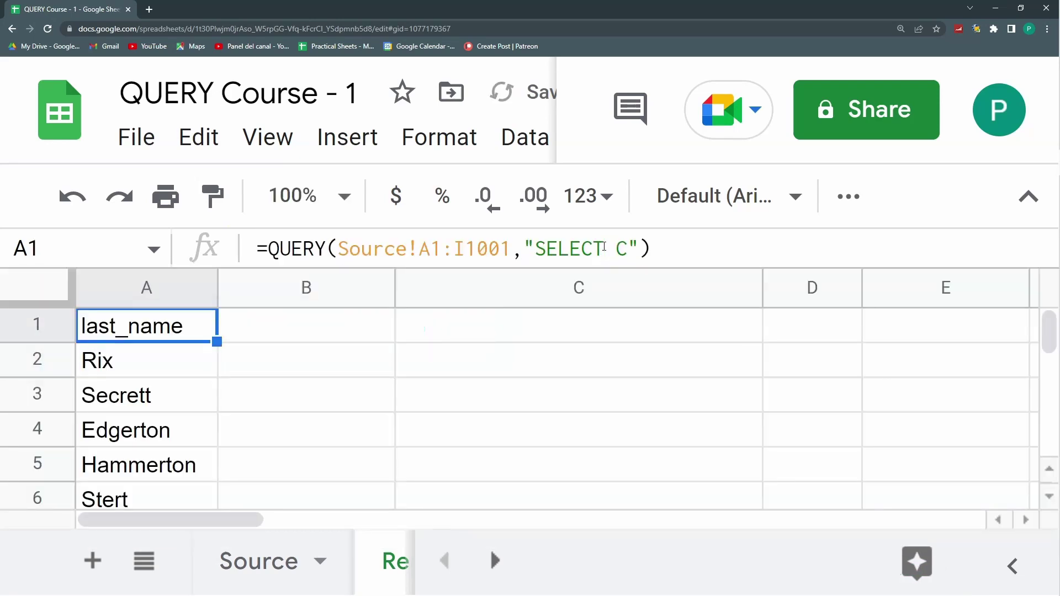
Extend the column list to C,E,F and then to B,C,E,F
click(630, 253)
text(,E,F)
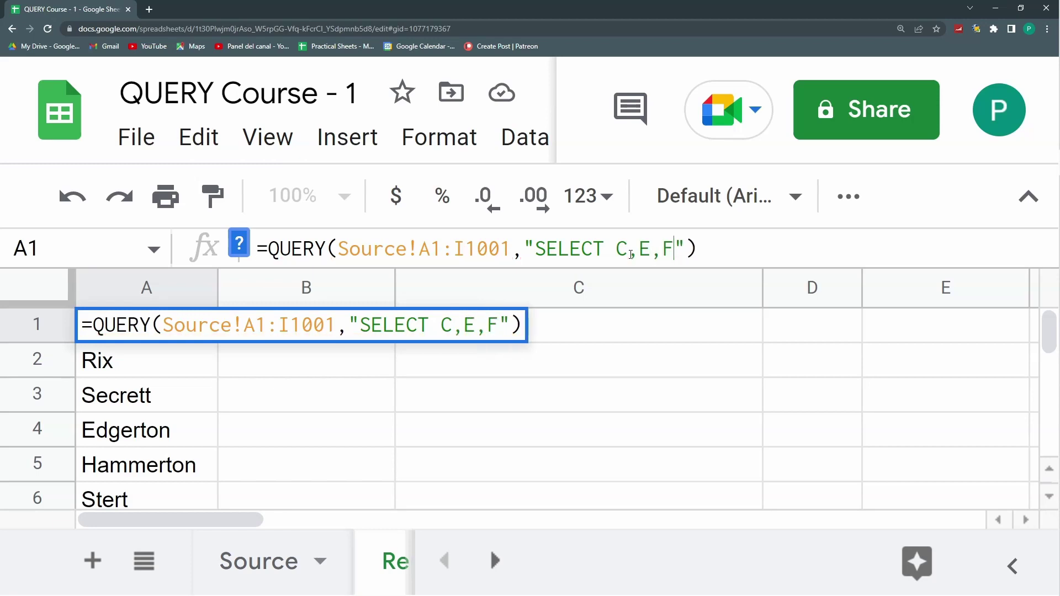
key(Return)
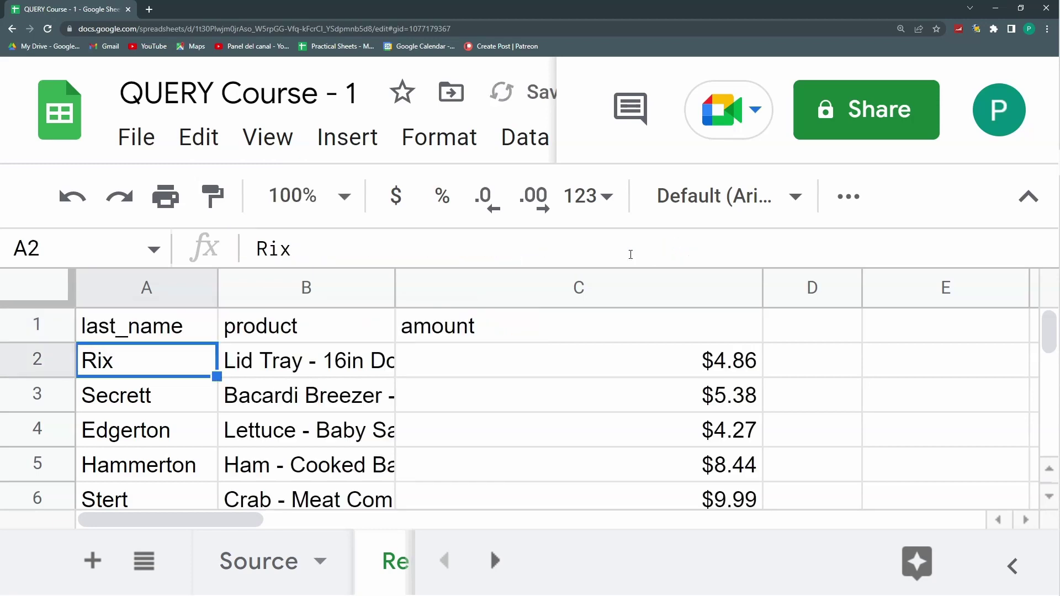
key(Up)
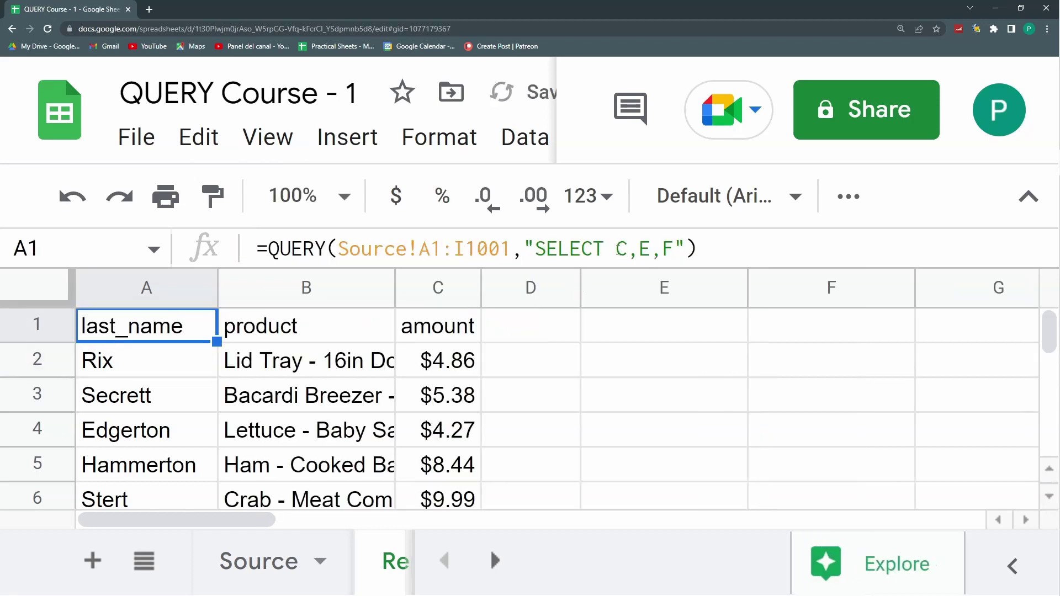
click(617, 250)
text(B)
key(Return)
key(Up)
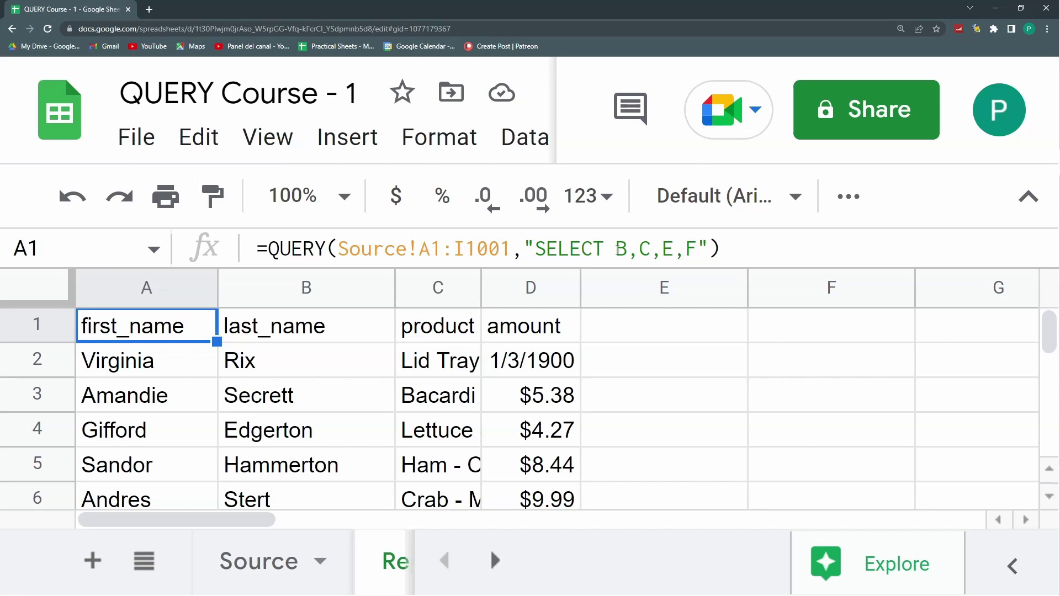
Format amount column D as currency so D2 shows $4.86 instead of 1/3/1900
click(531, 287)
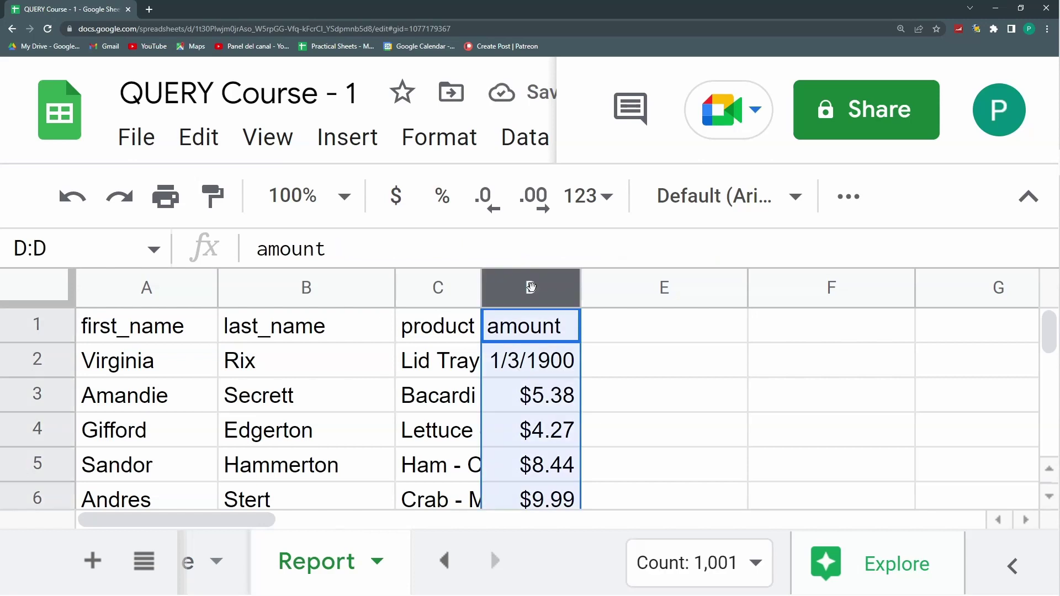
click(531, 365)
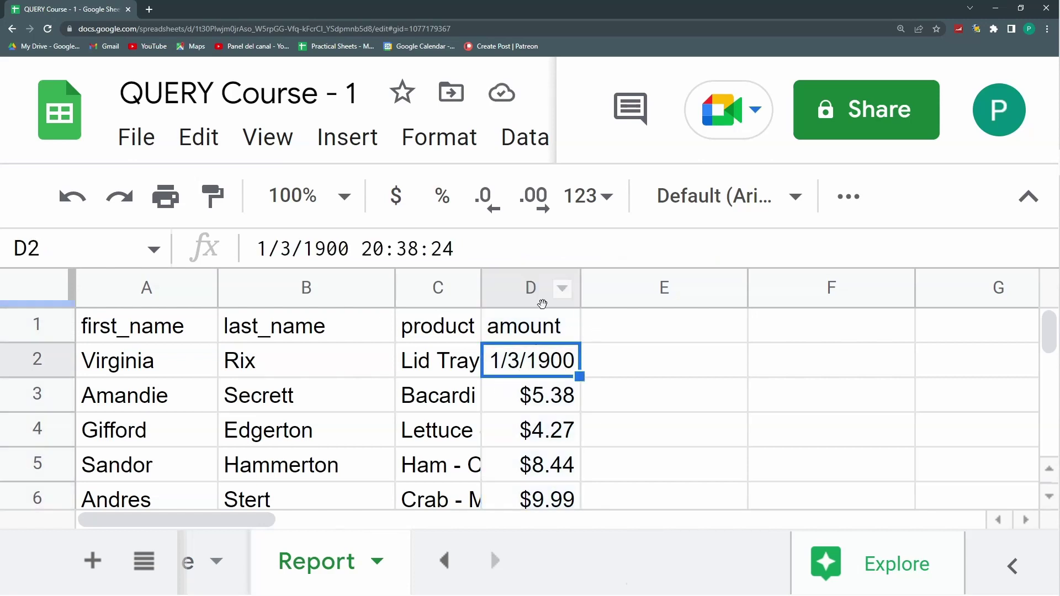
click(528, 290)
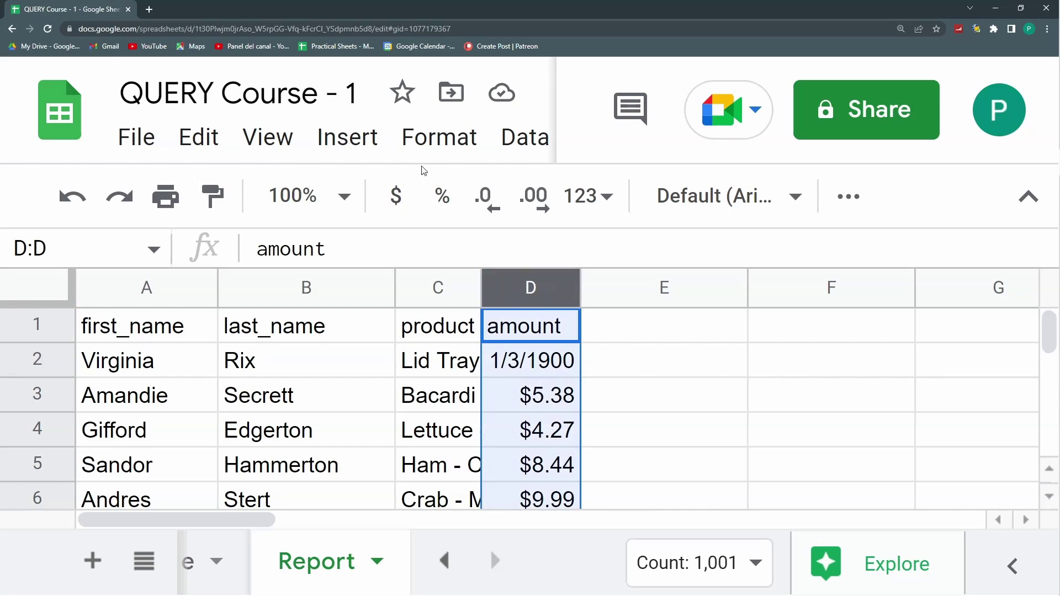
click(395, 195)
click(655, 359)
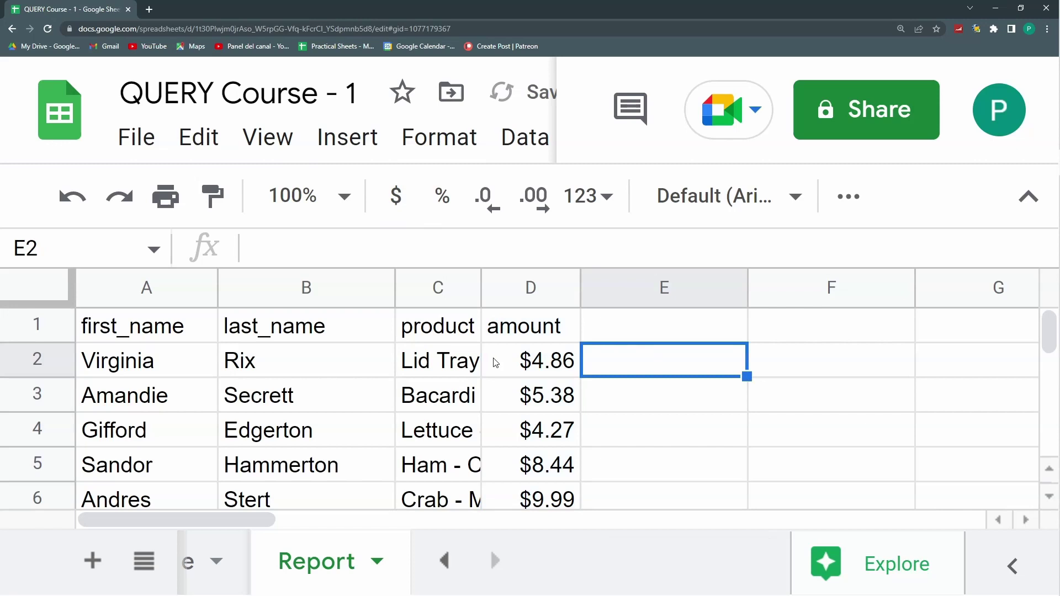
click(184, 317)
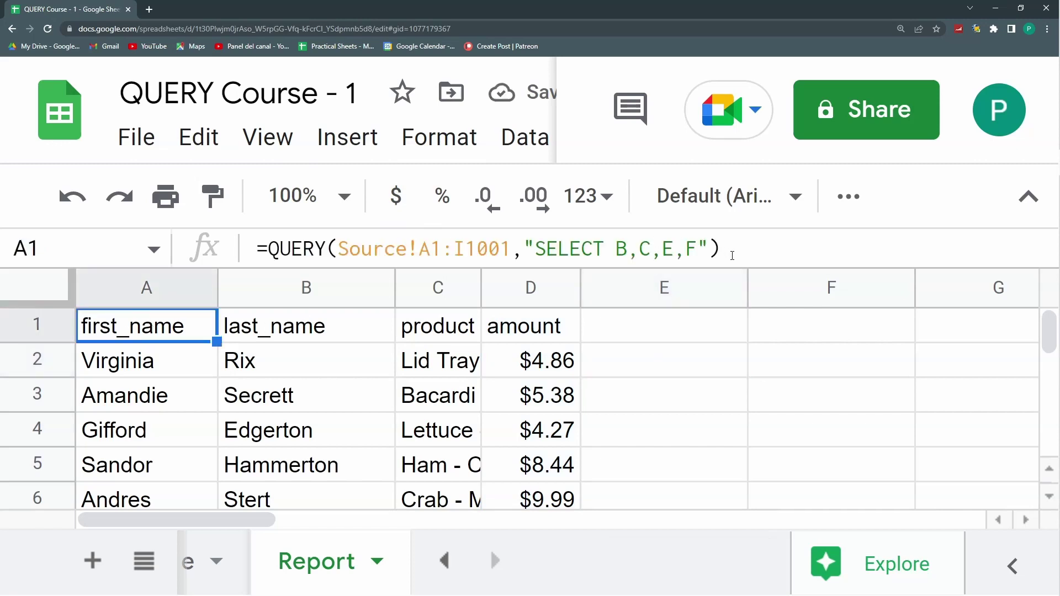
click(712, 249)
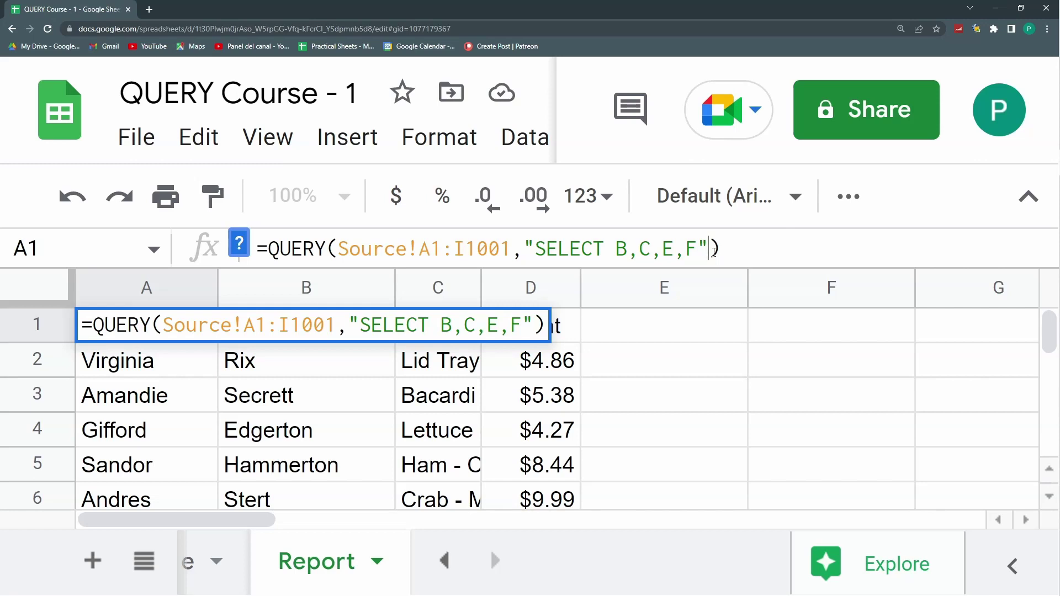
Add a headers argument of 1 to the QUERY, then remove it again
text(,)
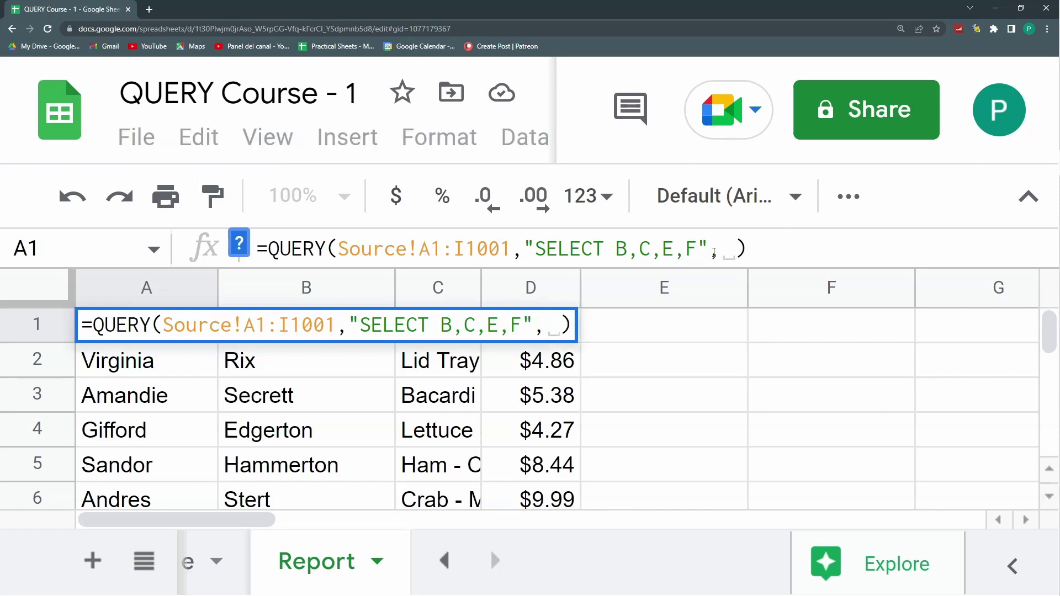
text(1)
key(Return)
key(Up)
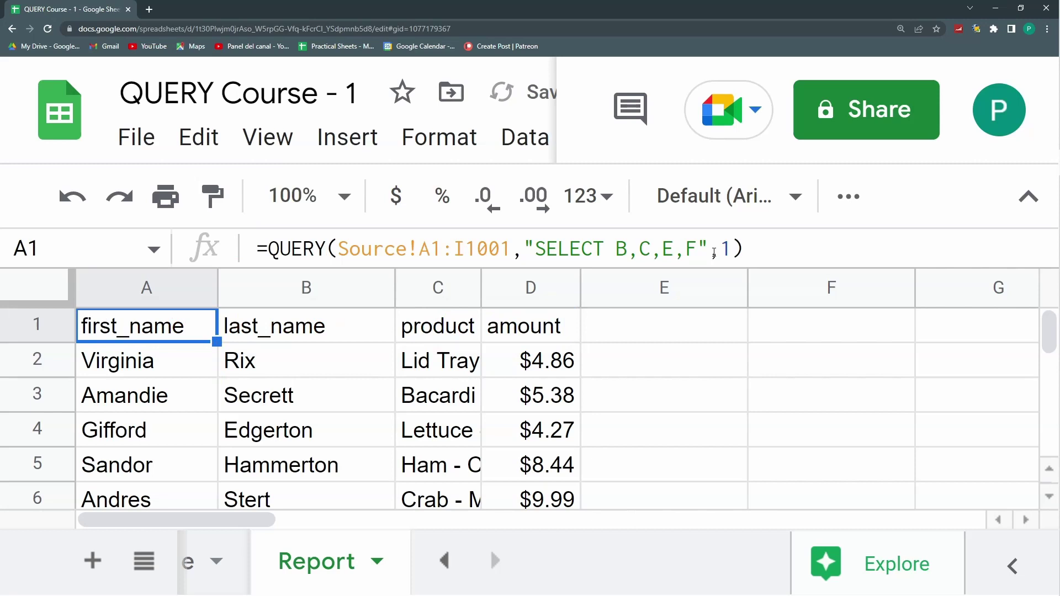
click(738, 255)
key(BackSpace)
key(BackSpace)
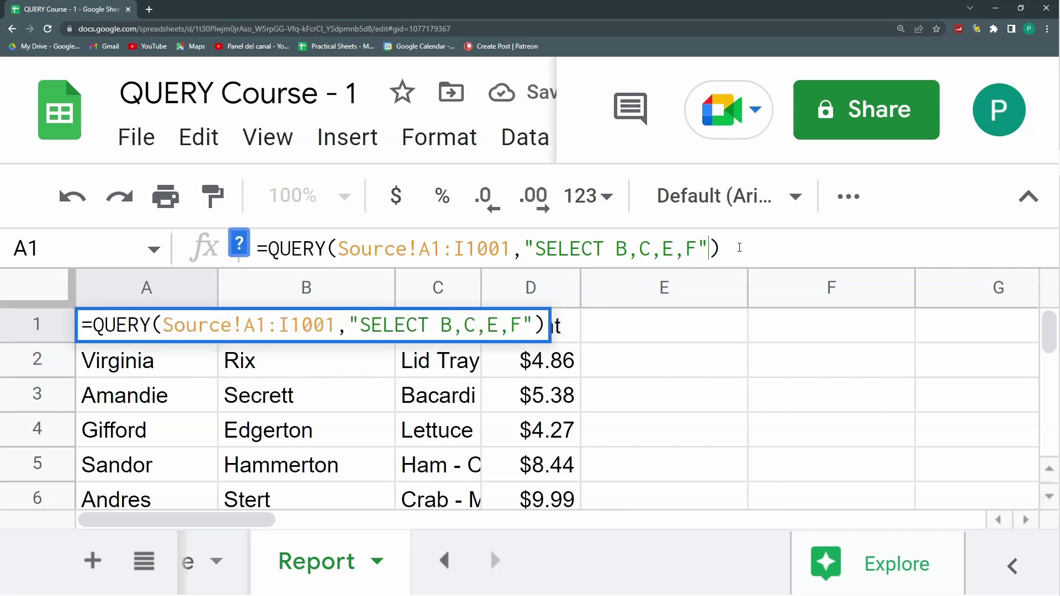
key(Return)
key(Up)
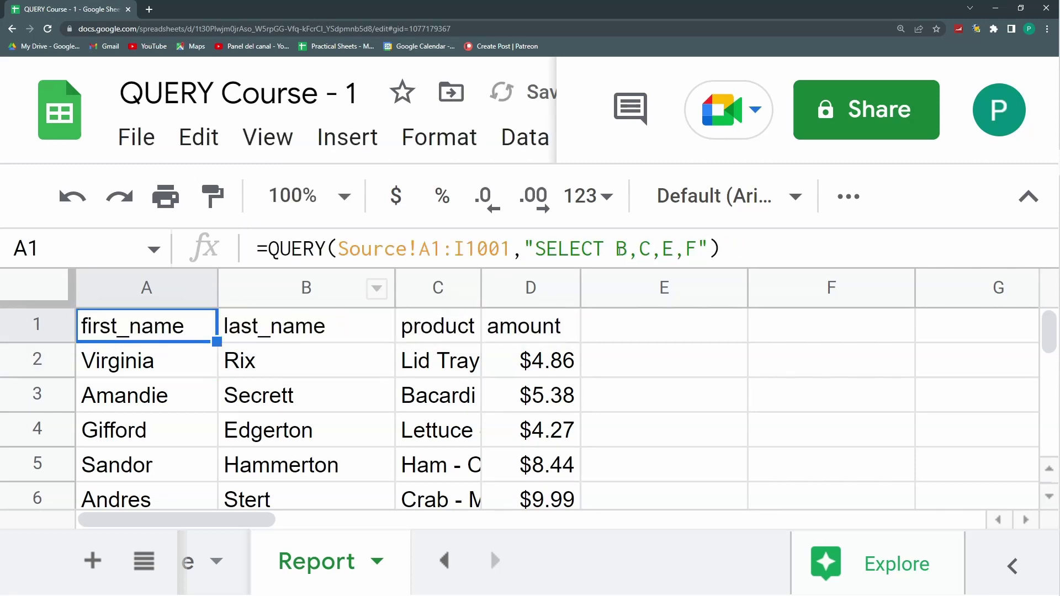
Set the QUERY's headers argument to -1 and select it for replacement
click(718, 242)
text(,-)
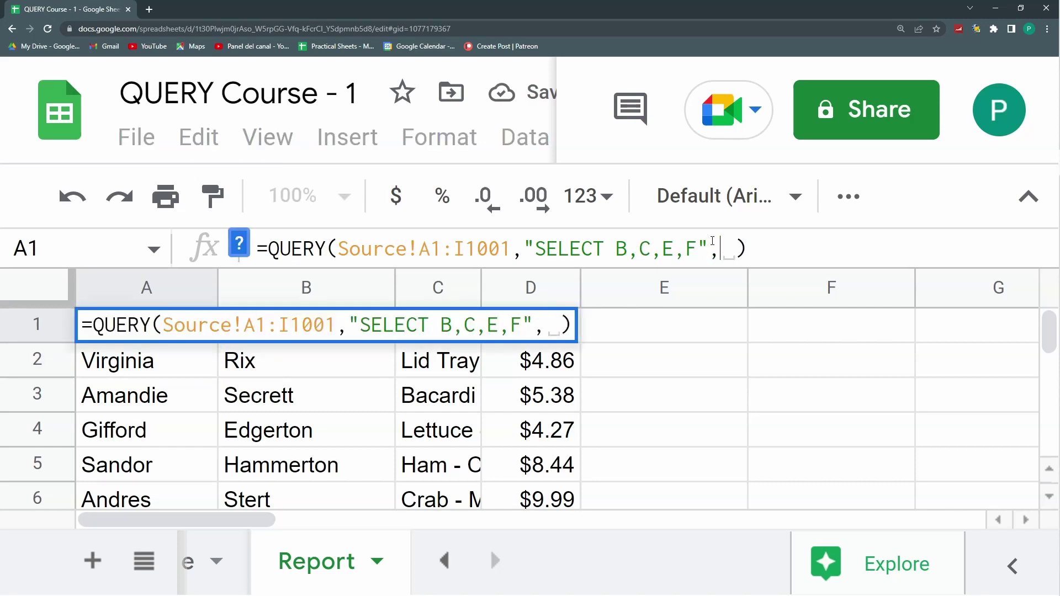
text(1)
key(Return)
key(Up)
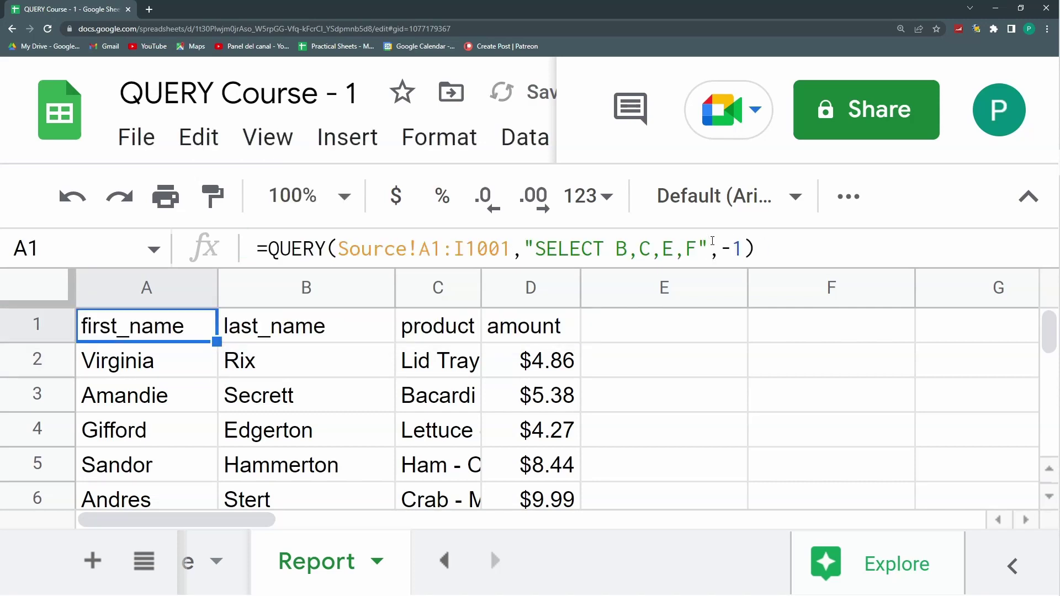
click(487, 259)
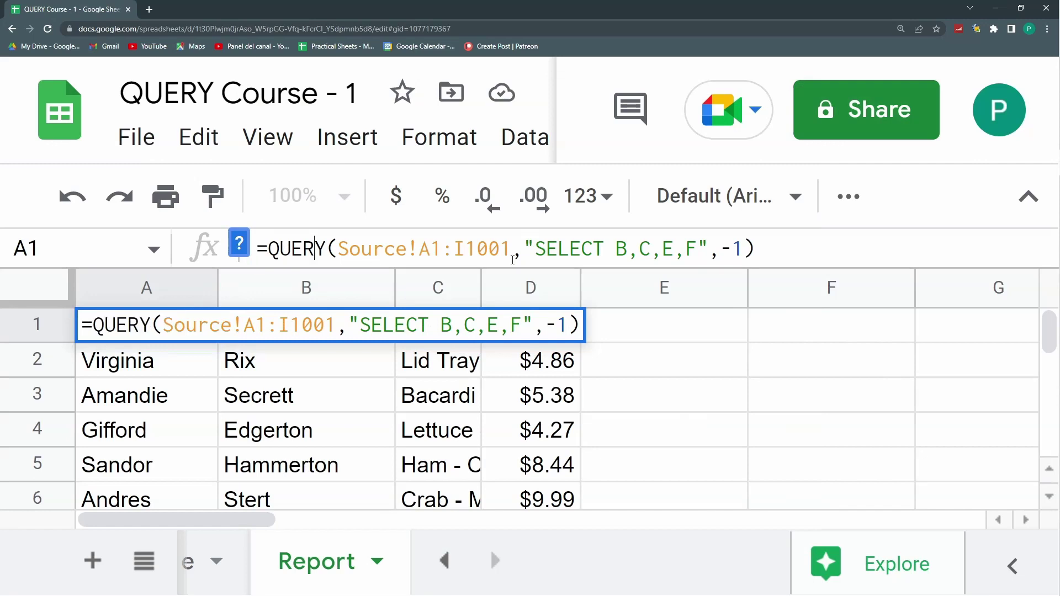
drag(720, 248, 744, 249)
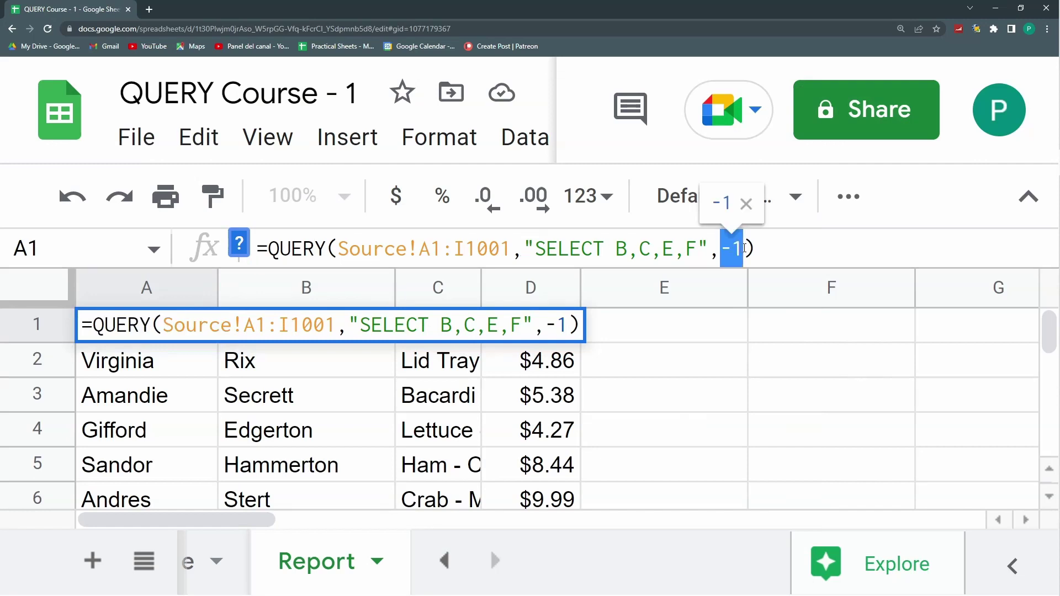
key(Escape)
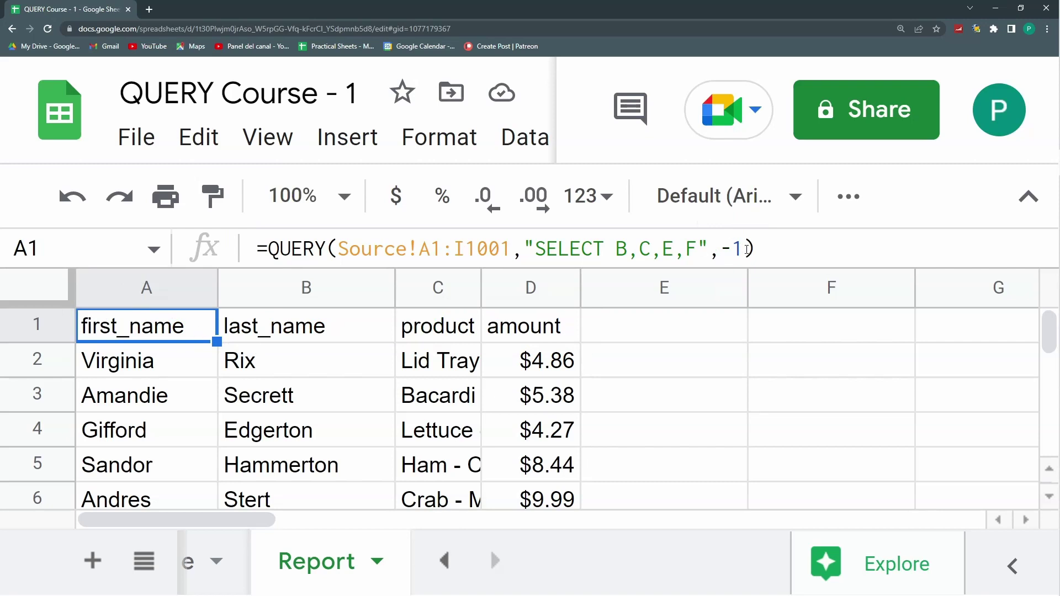
click(746, 249)
key(shift+Left)
key(shift+Left)
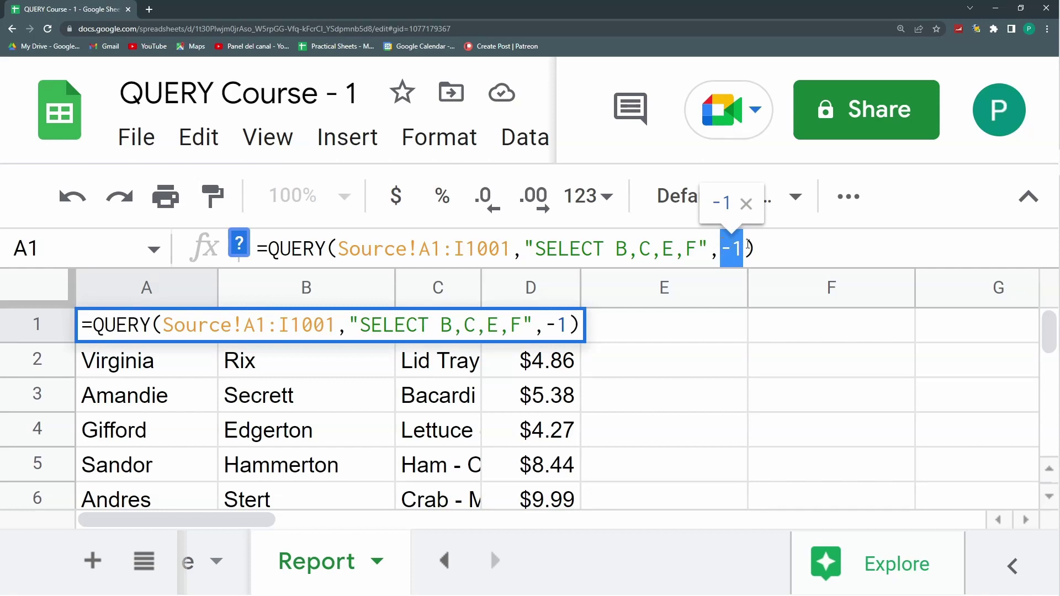
Set the headers argument to 0 and inspect the now-blank amount header in D1
text(0)
key(Return)
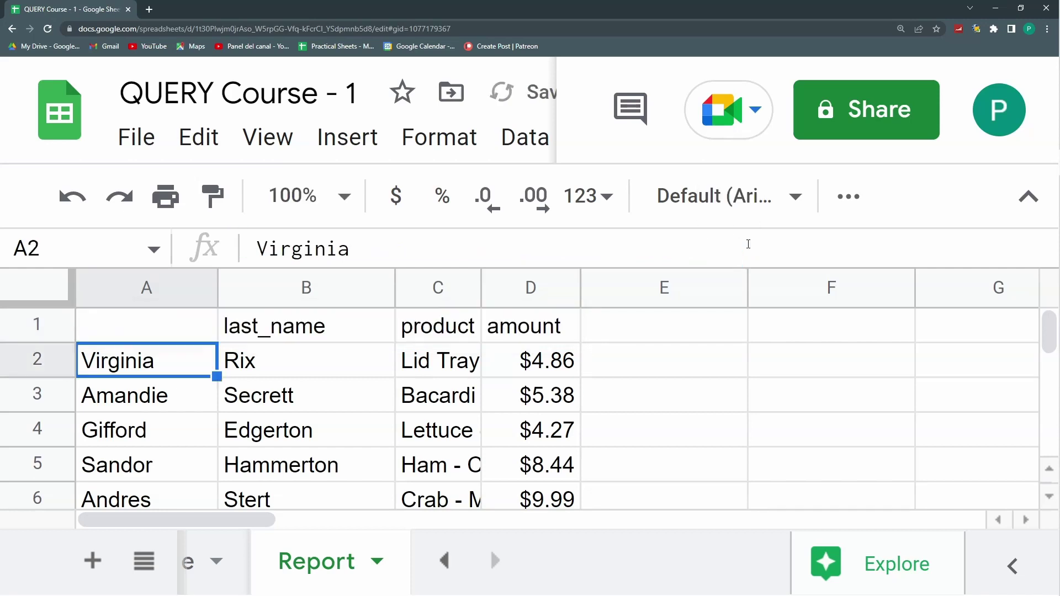
click(536, 313)
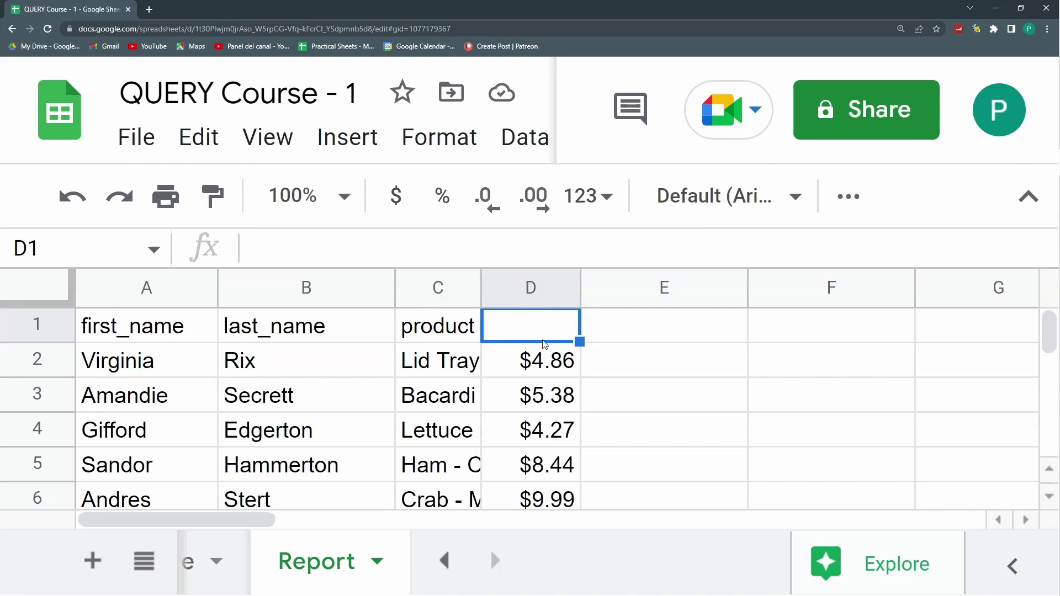
click(544, 287)
click(181, 288)
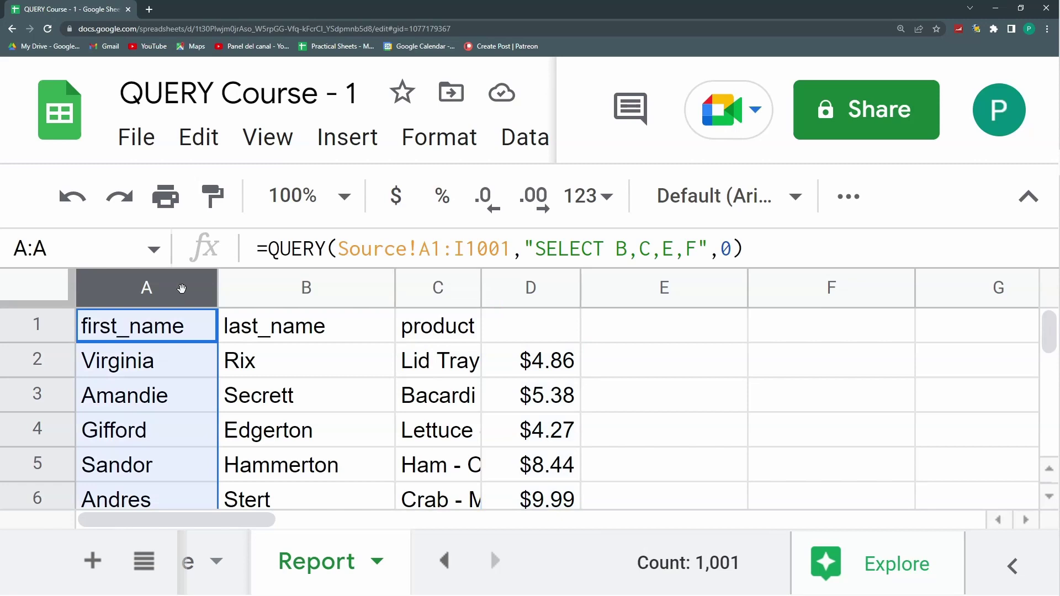
drag(182, 288, 712, 259)
click(515, 288)
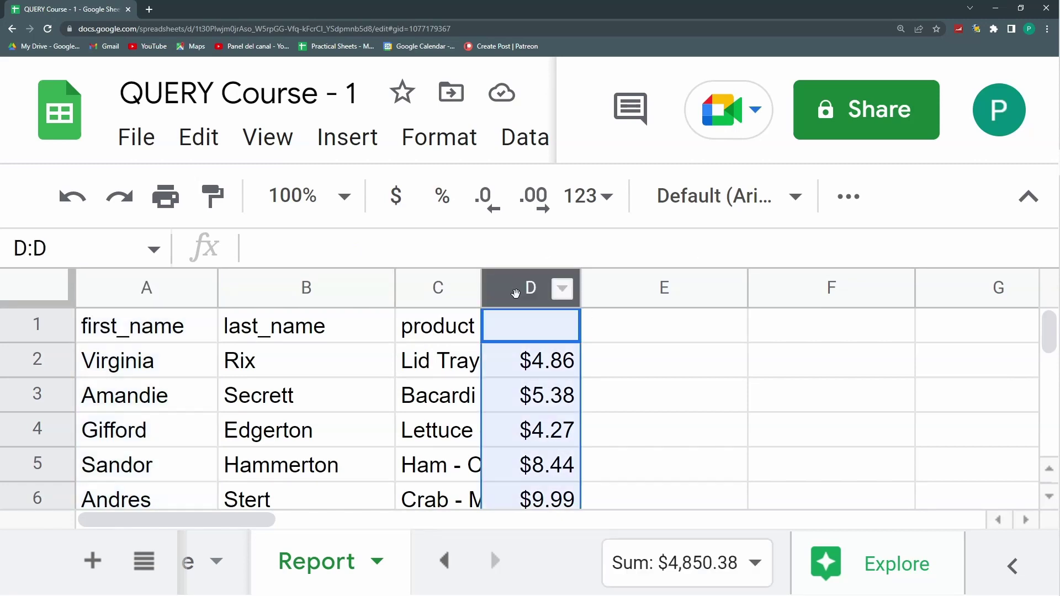
click(533, 334)
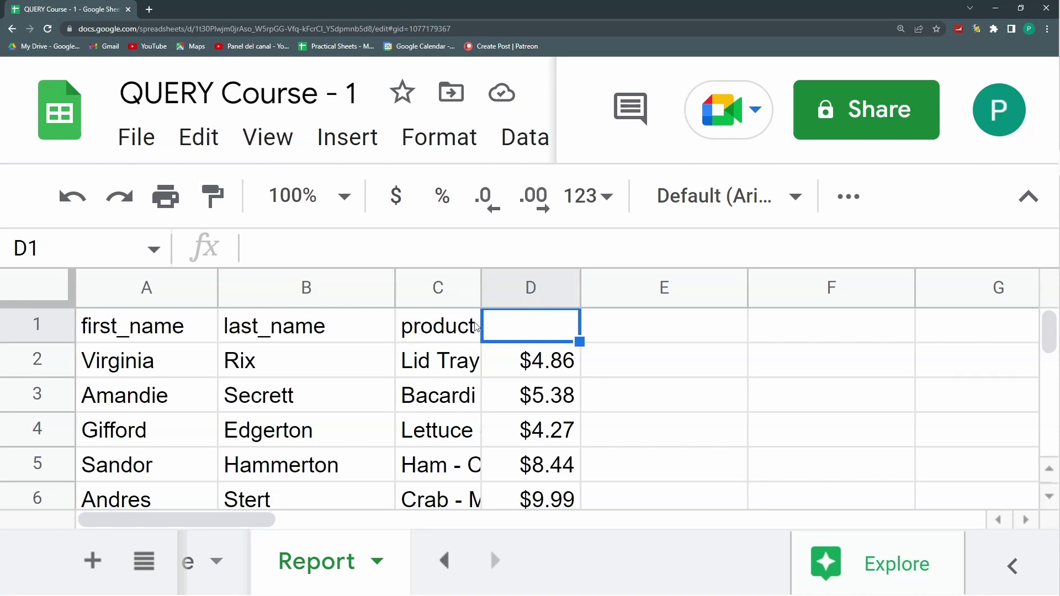
click(209, 331)
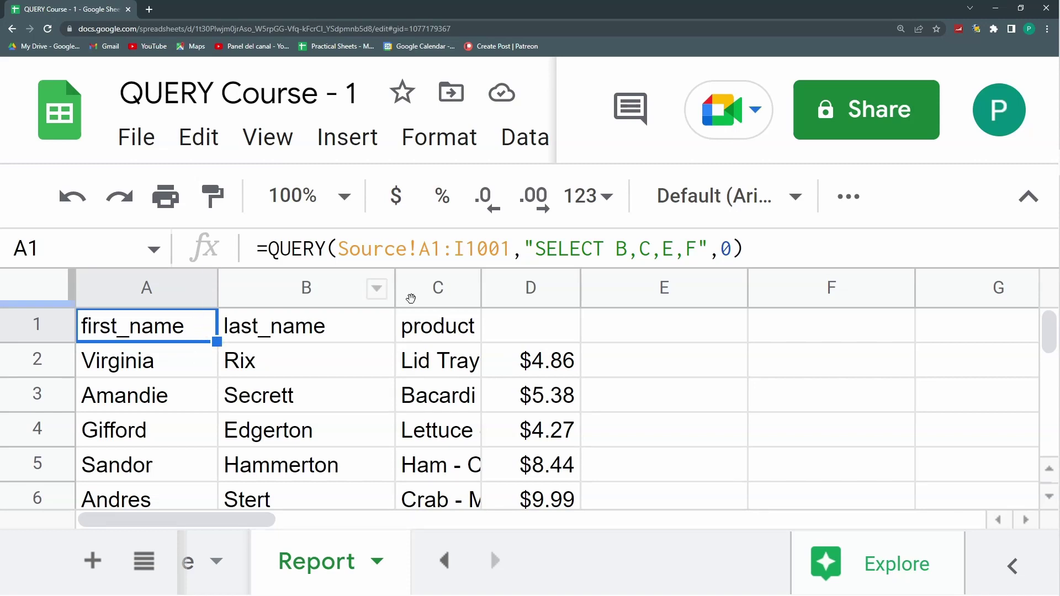
Change the QUERY's headers argument from 0 to 1
double_click(725, 249)
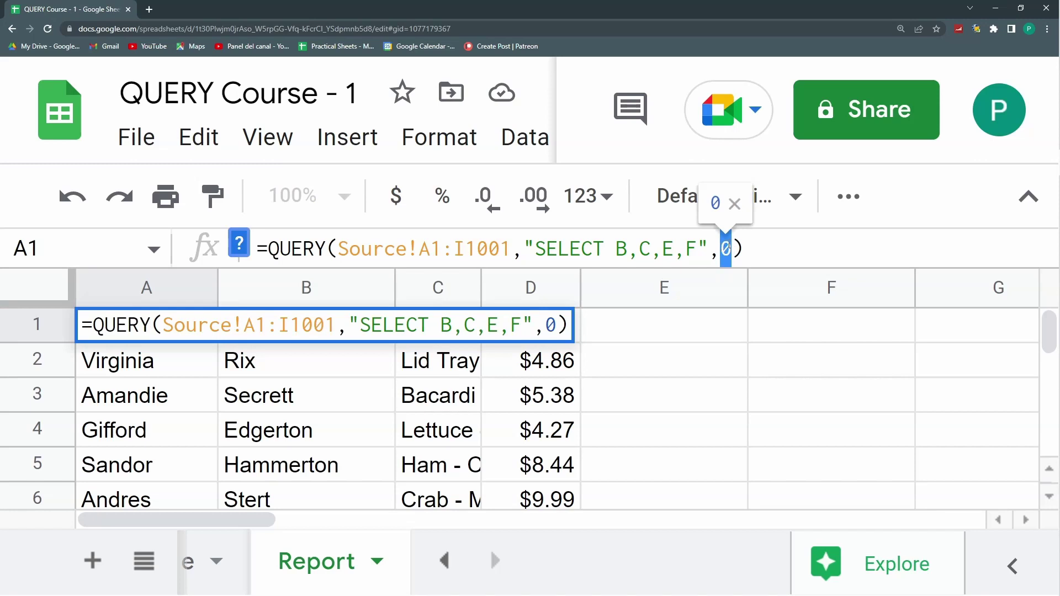
text(1)
key(Return)
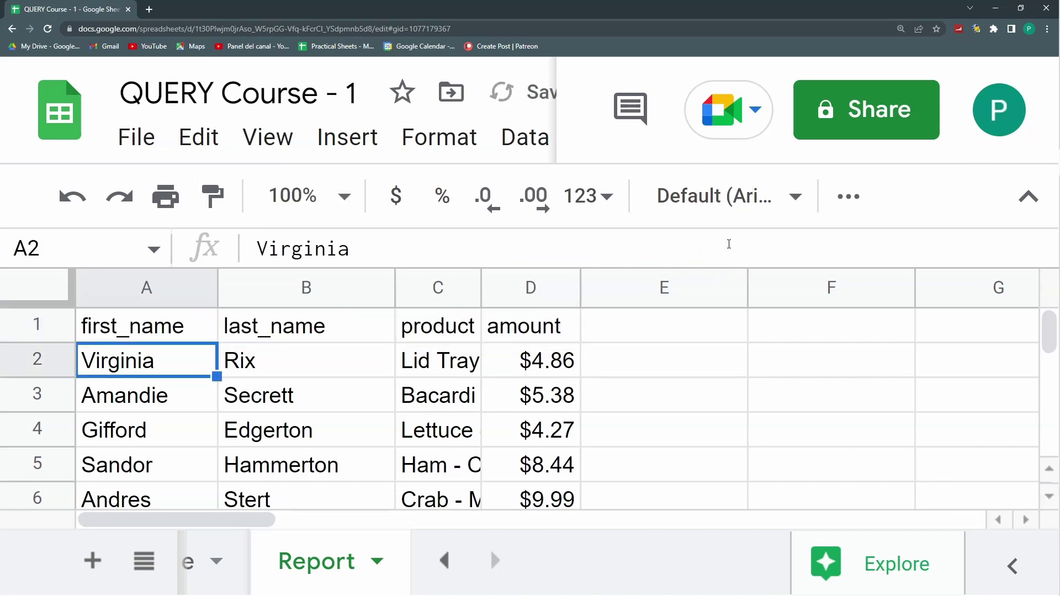
key(Up)
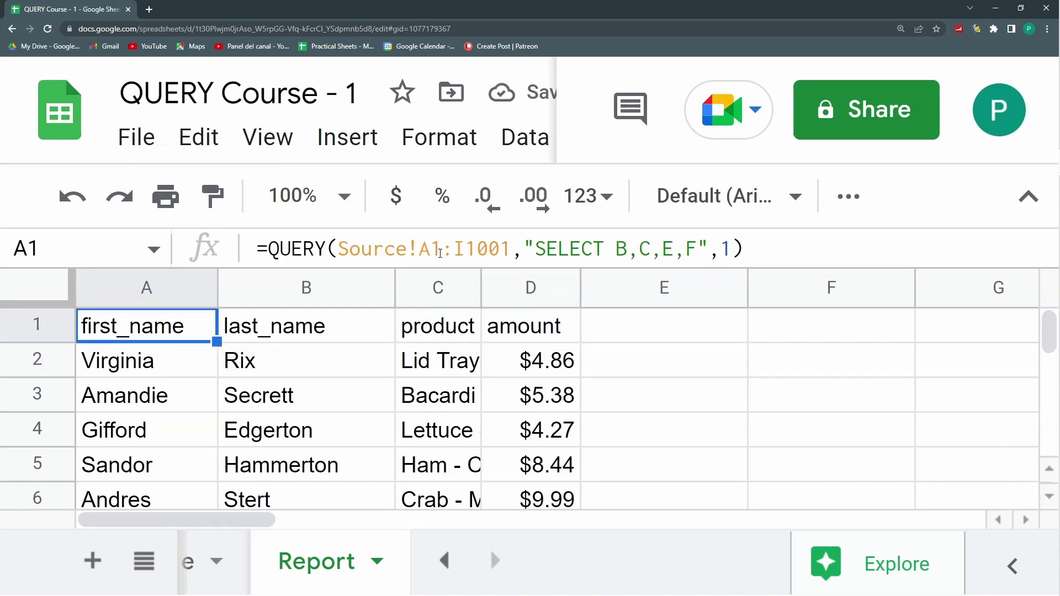
Delete the ,1 headers argument from the end of the QUERY formula
double_click(440, 251)
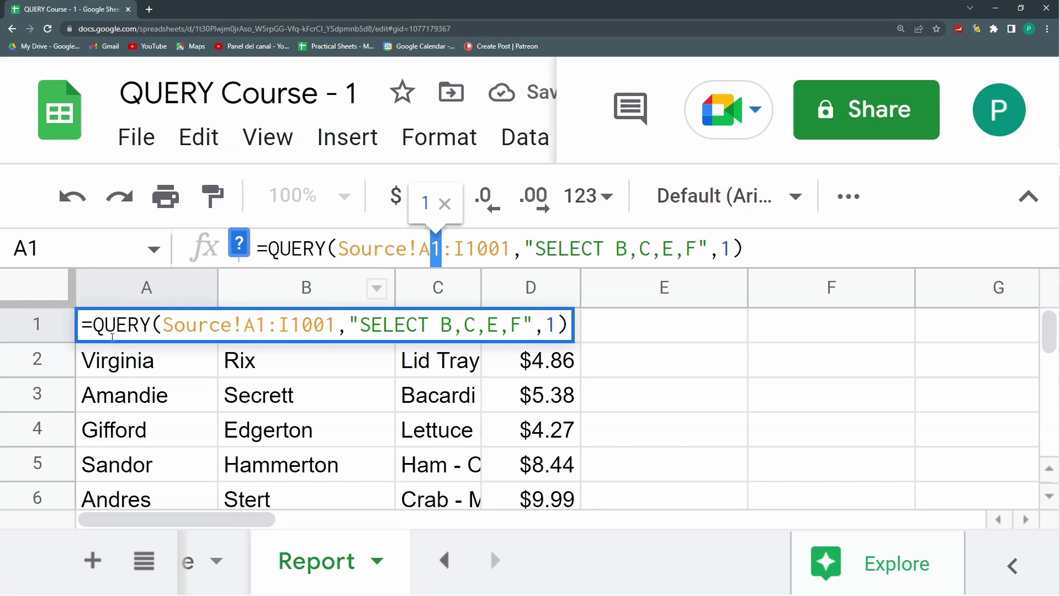
key(Escape)
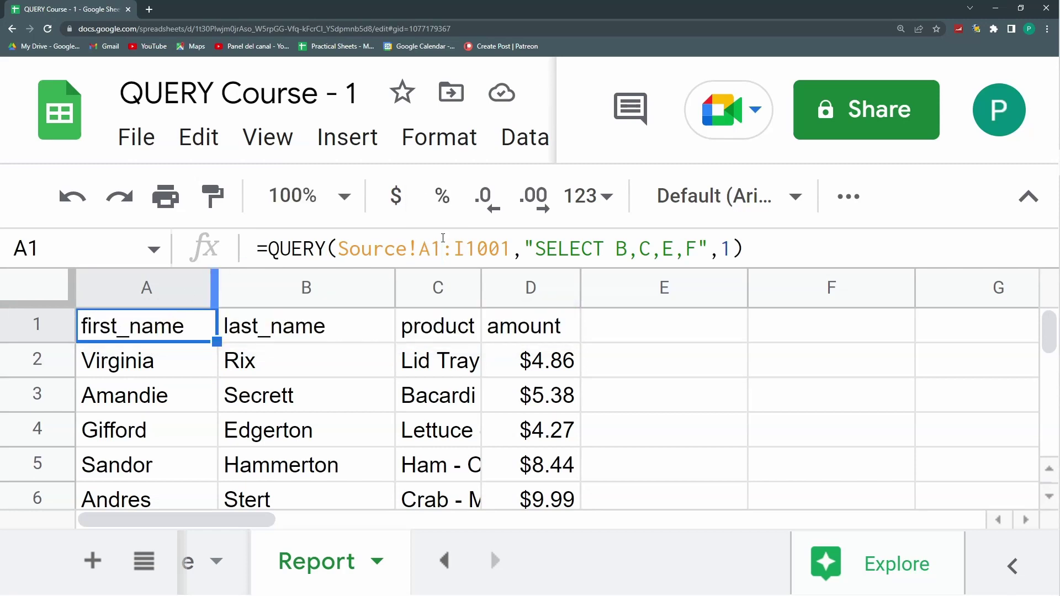
click(732, 247)
key(BackSpace)
key(BackSpace)
key(Return)
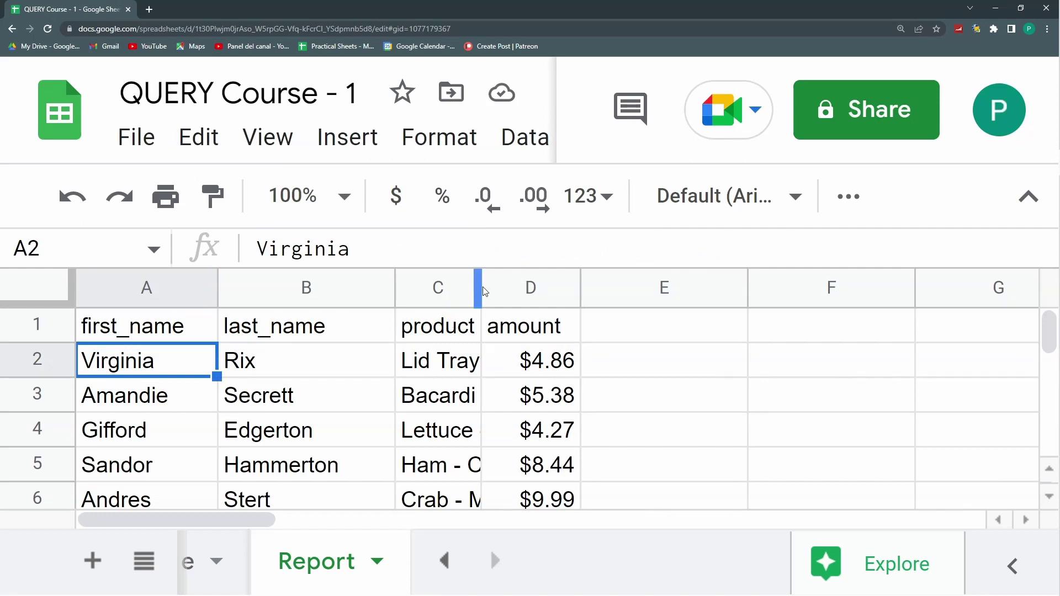
Widen product column C so names like 'Lid Tray - 16in' show more fully
drag(481, 291, 530, 290)
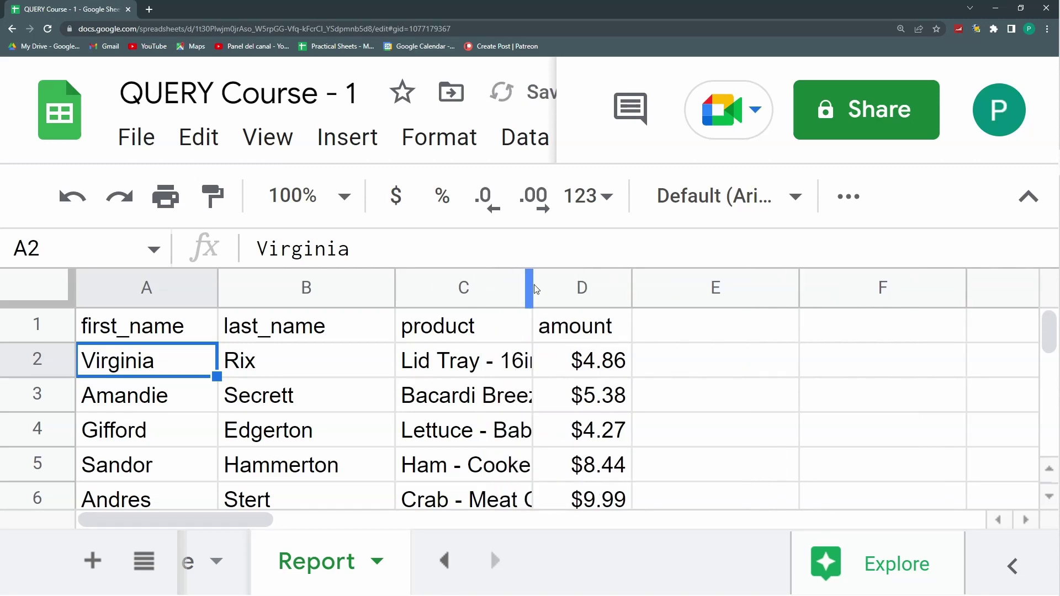